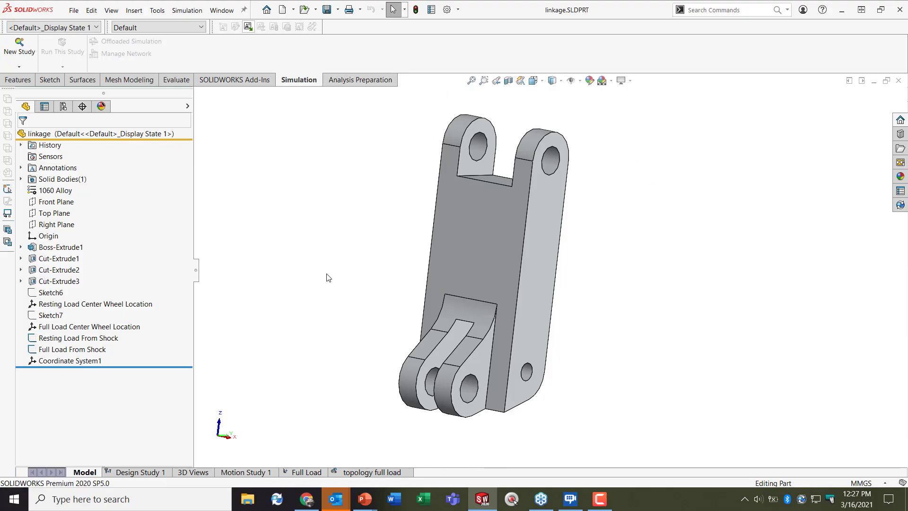
- Open the Full Load study of the linkage and display its Stress1 von Mises plot
middle_drag(371, 278, 330, 267)
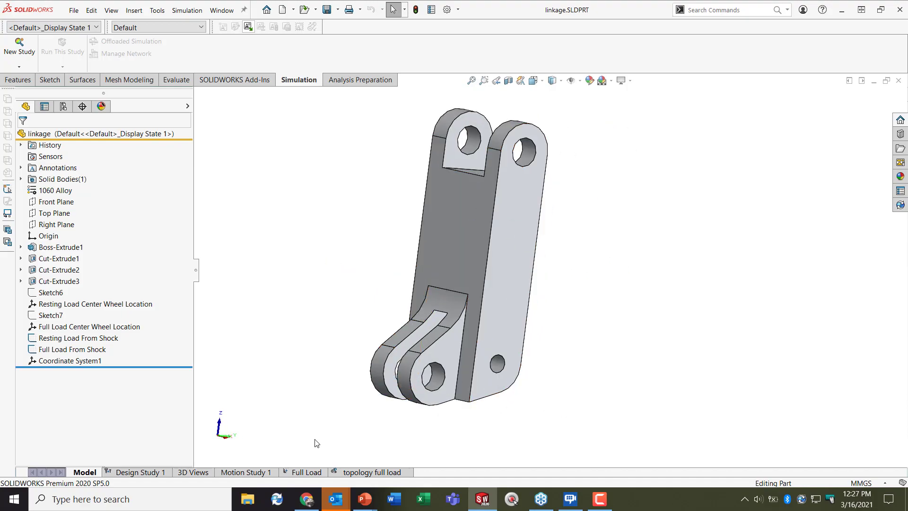
click(311, 473)
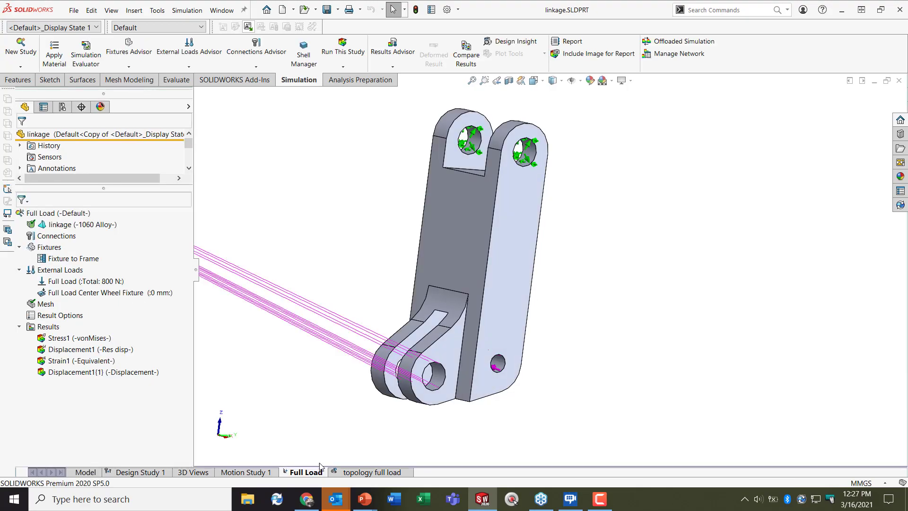
click(97, 338)
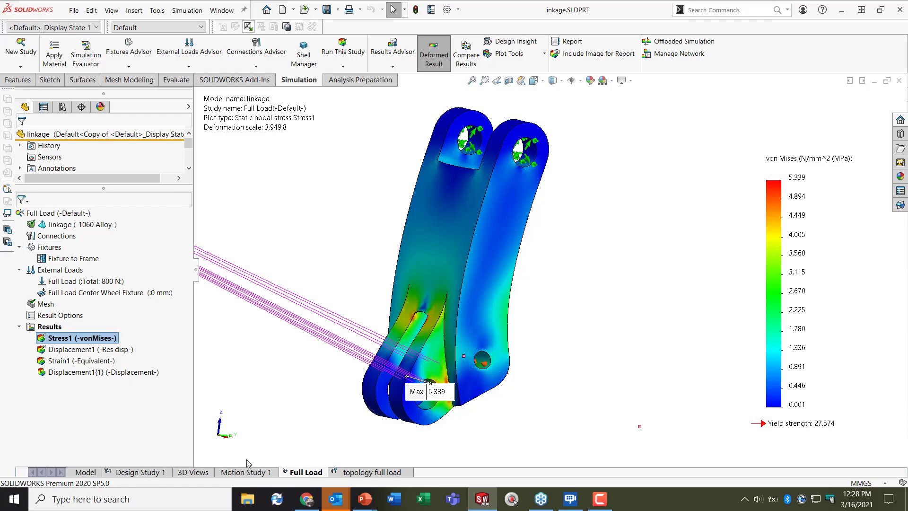
- Create a new design study for the linkage with Optimization enabled
right_click(296, 473)
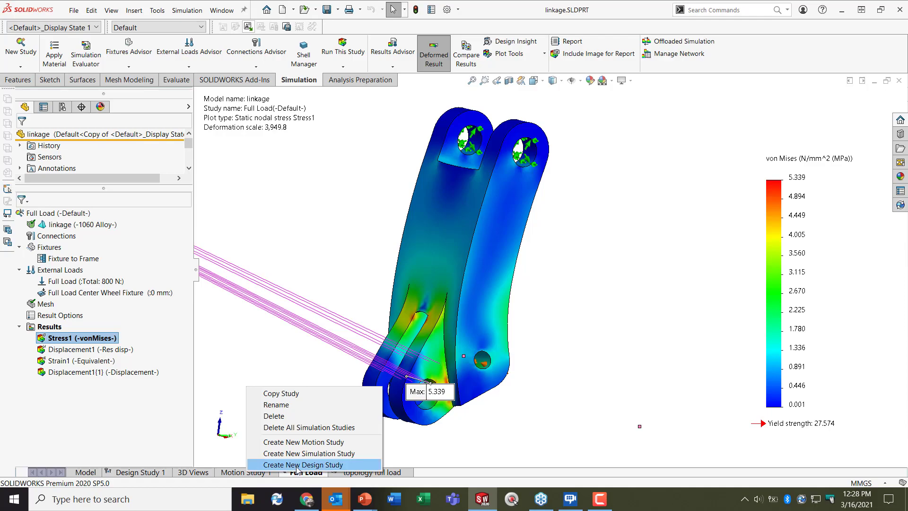
click(297, 465)
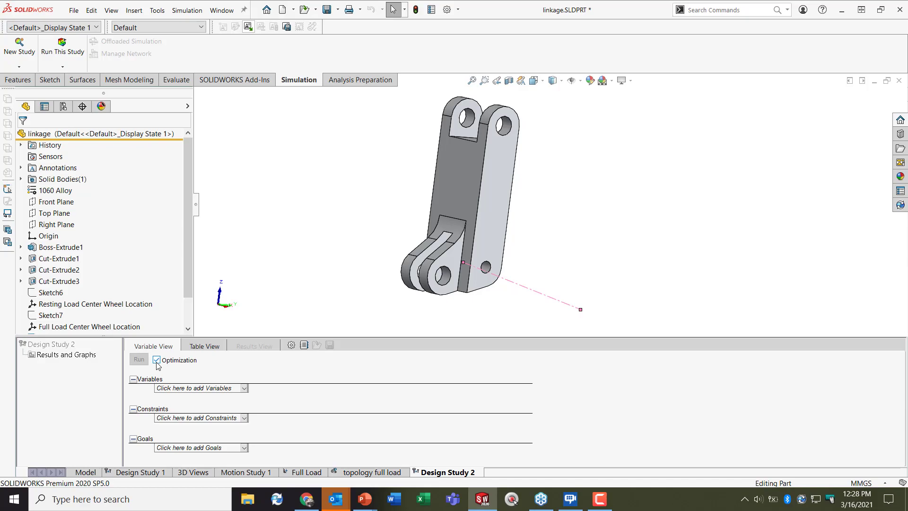
scroll(380, 234, up, 1)
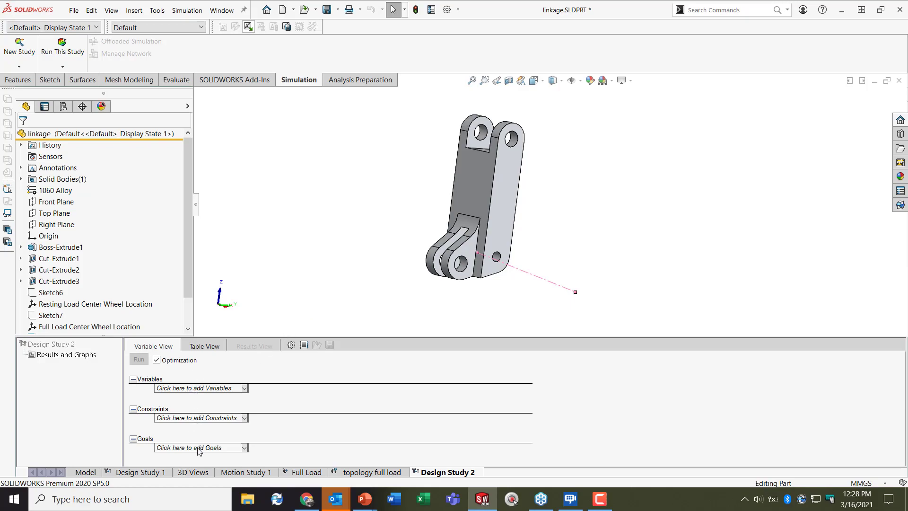
- Add a model dimension parameter named Top Cutout, linked to the 12.70 mm dimension at the linkage's upper cutout
click(195, 389)
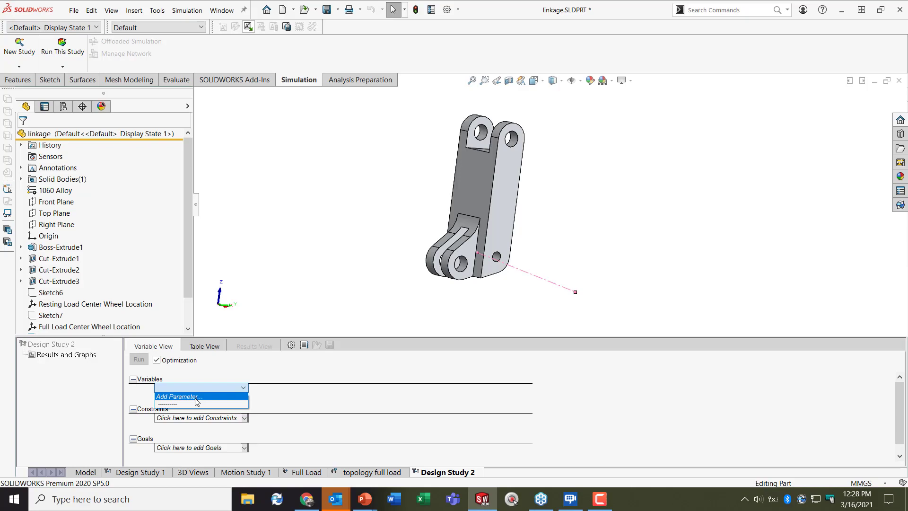
click(198, 397)
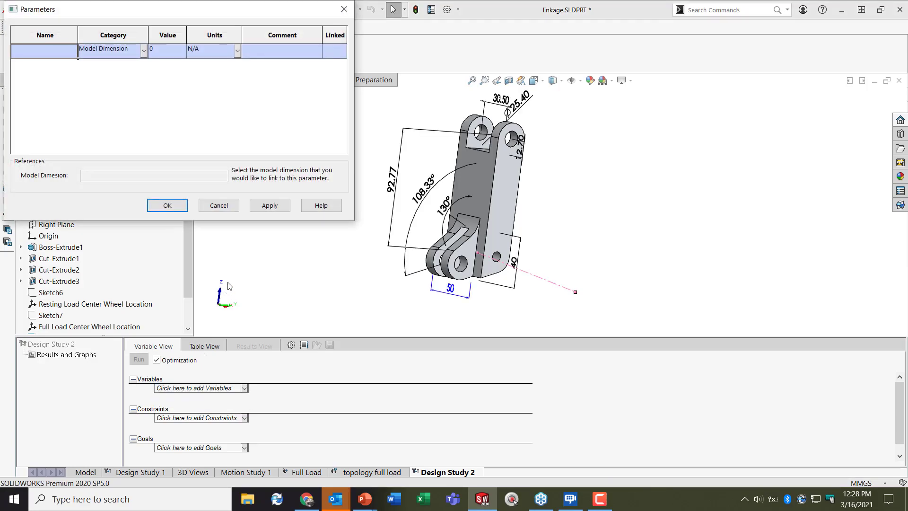
middle_drag(507, 163, 529, 166)
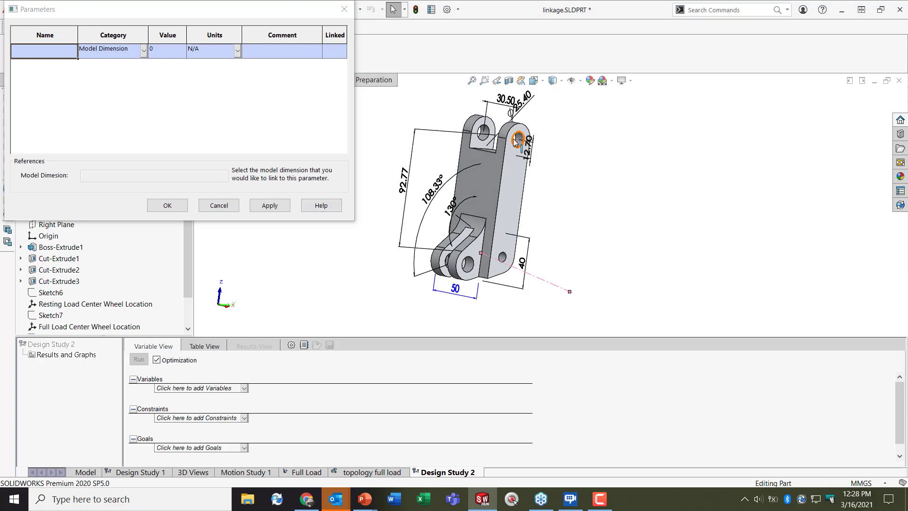
click(477, 309)
click(59, 49)
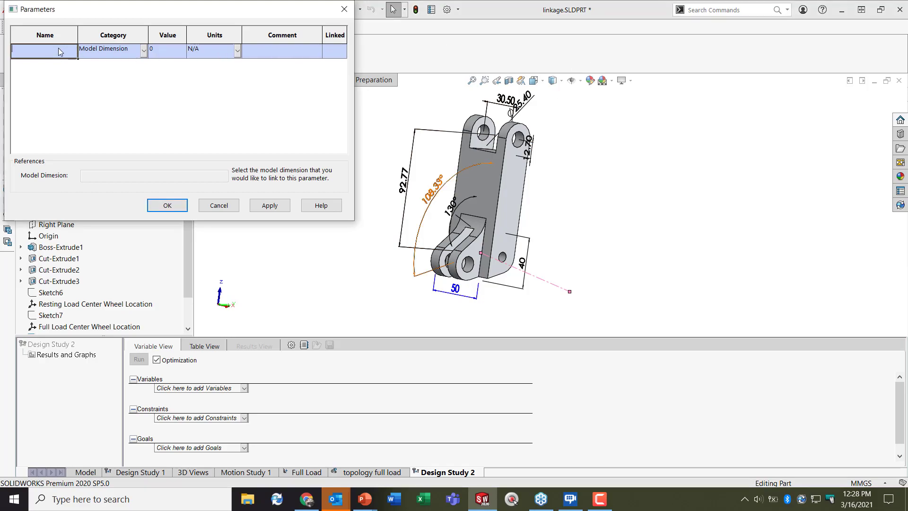
text(Top Cutout)
scroll(535, 156, down, 4)
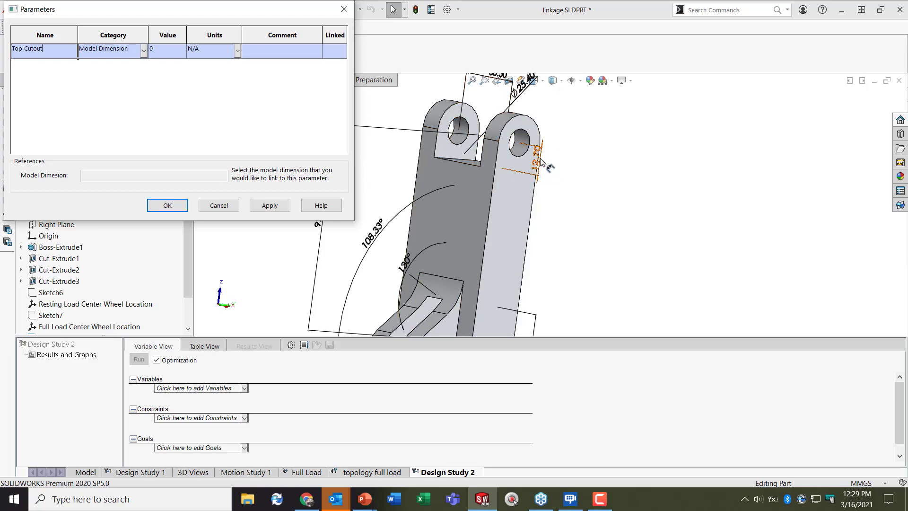
click(542, 163)
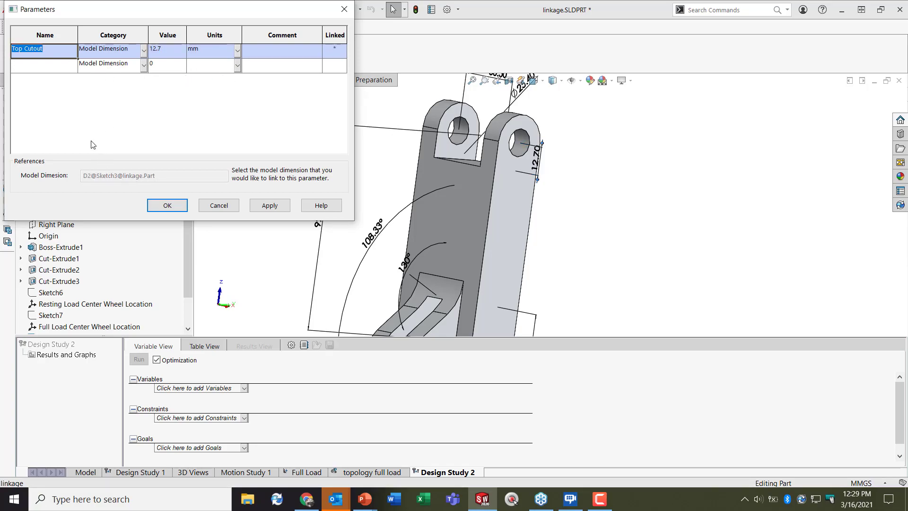
- Add a parameter named Bottom Cutout, linked to the 40 mm dimension at the linkage's lower end, and apply it
click(32, 71)
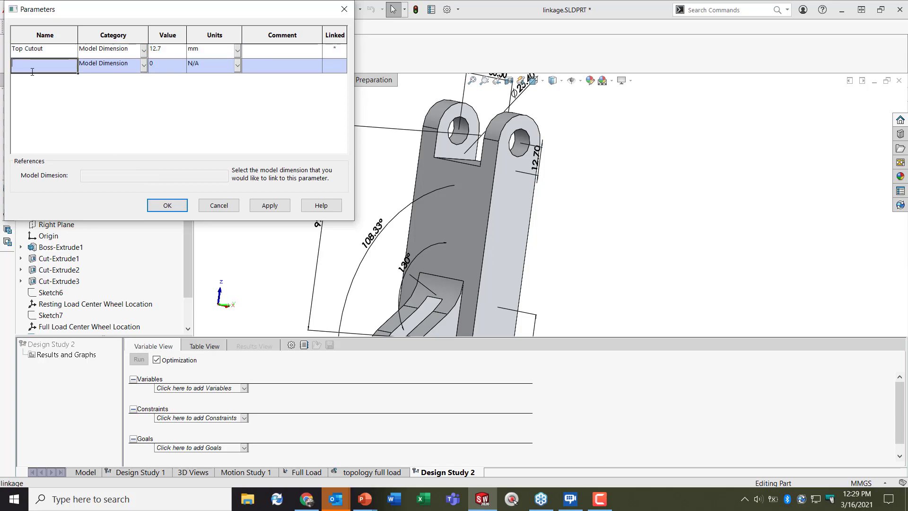
text(Bottom Cutout)
scroll(465, 289, up, 5)
scroll(486, 307, down, 1)
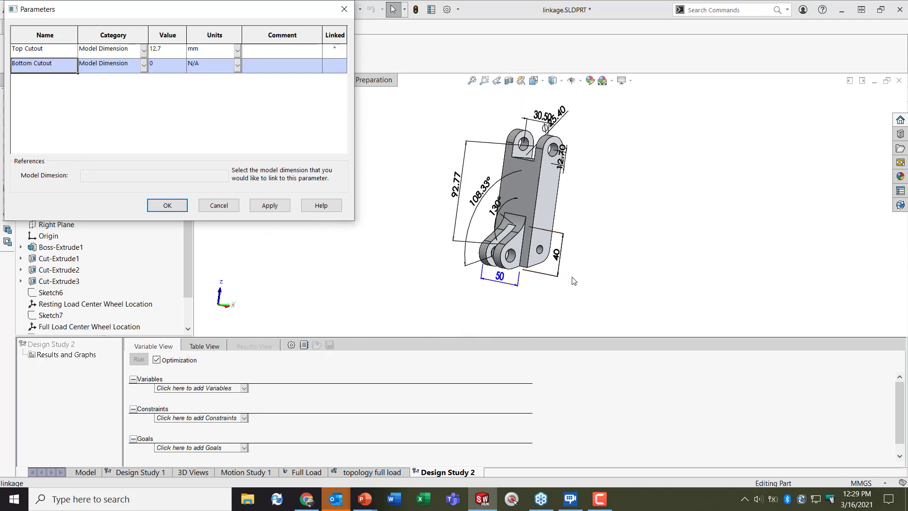
middle_drag(611, 249, 677, 247)
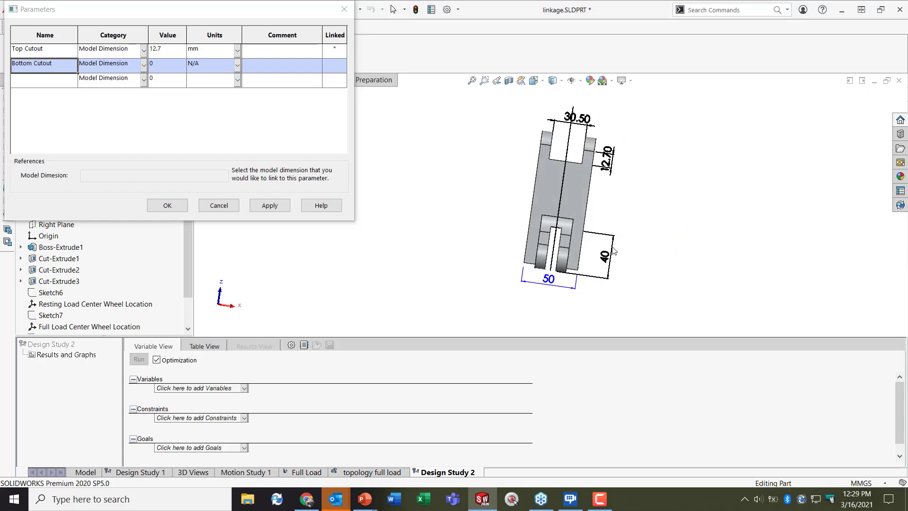
scroll(544, 243, down, 3)
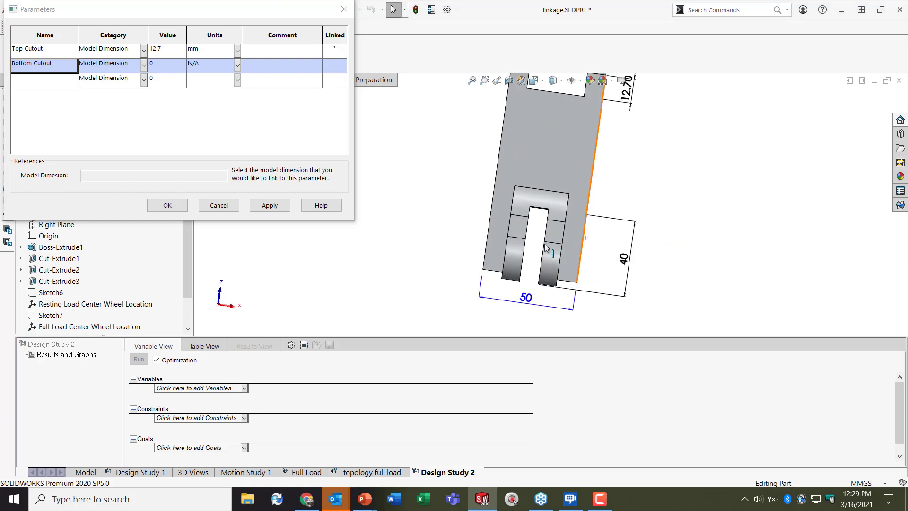
click(629, 260)
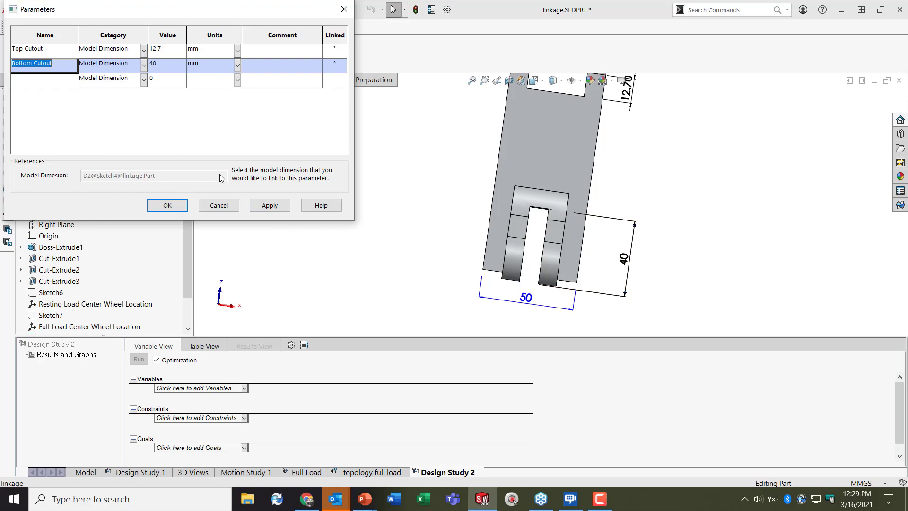
click(257, 206)
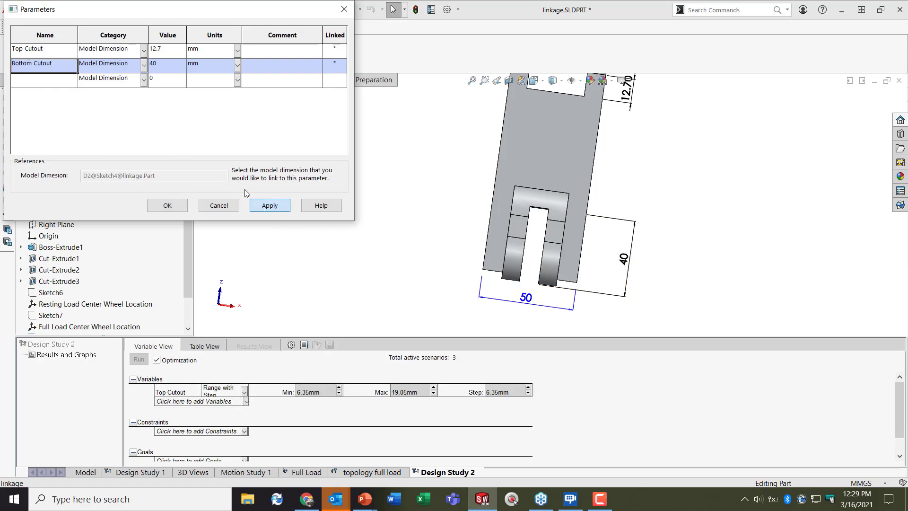
- Add a parameter named Width, linked to the 50 mm overall width dimension of the linkage
click(62, 79)
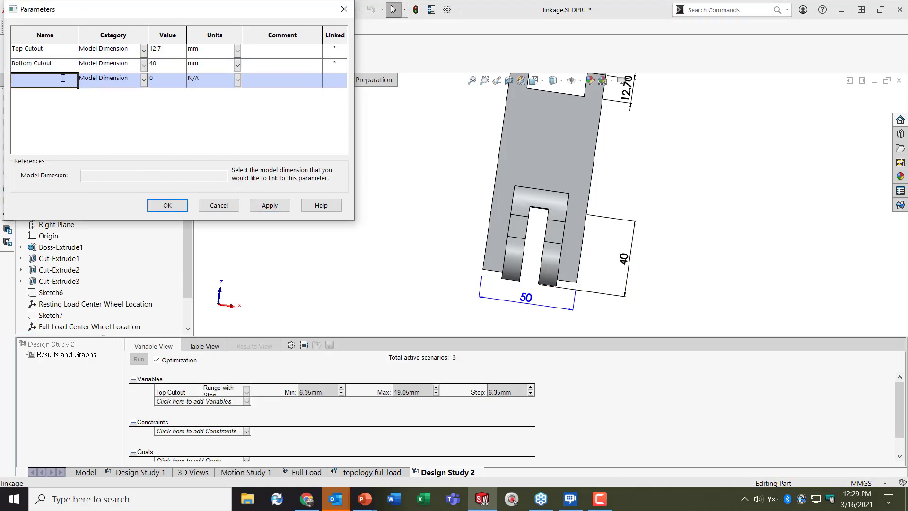
text(Width)
click(532, 301)
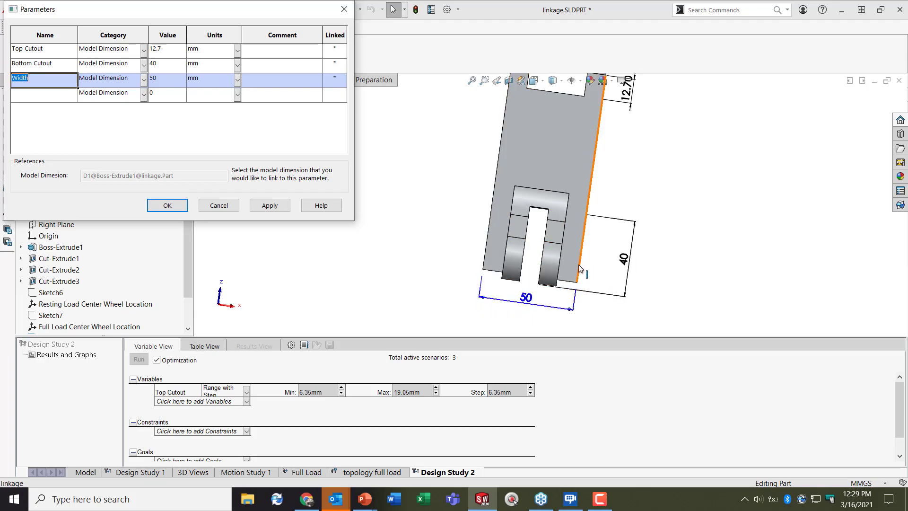
- Link a fourth parameter to the 25.40 mm diameter dimension at the rounded upper end of the linkage
scroll(560, 171, up, 3)
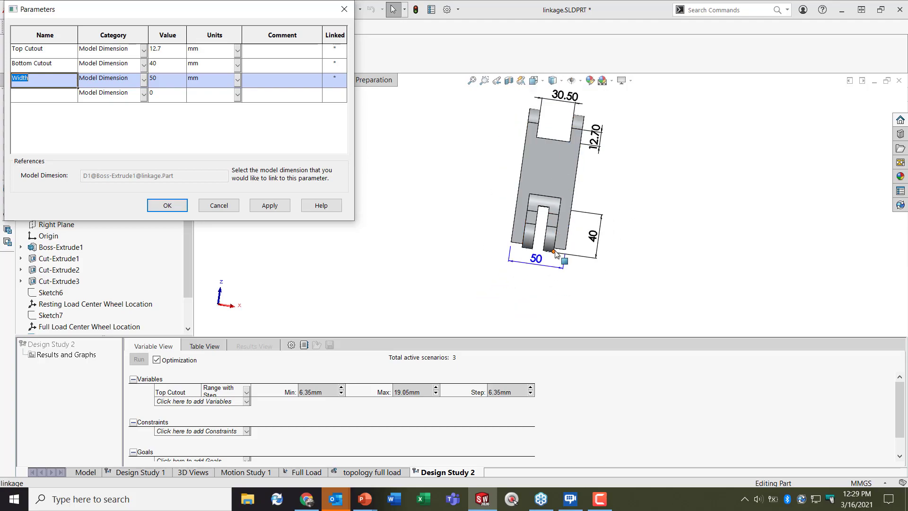
click(33, 96)
middle_drag(643, 114, 609, 138)
double_click(520, 153)
scroll(525, 135, down, 2)
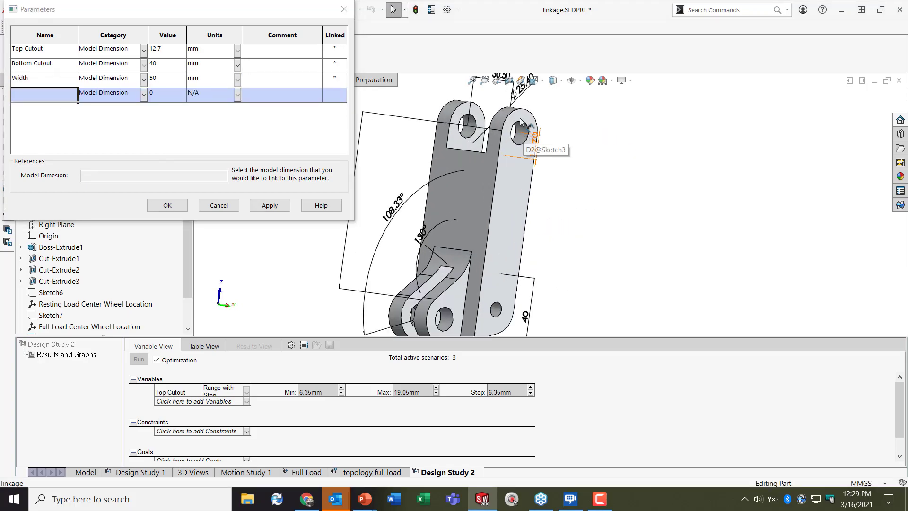
ctrl+middle_drag(520, 112, 527, 134)
scroll(526, 130, down, 1)
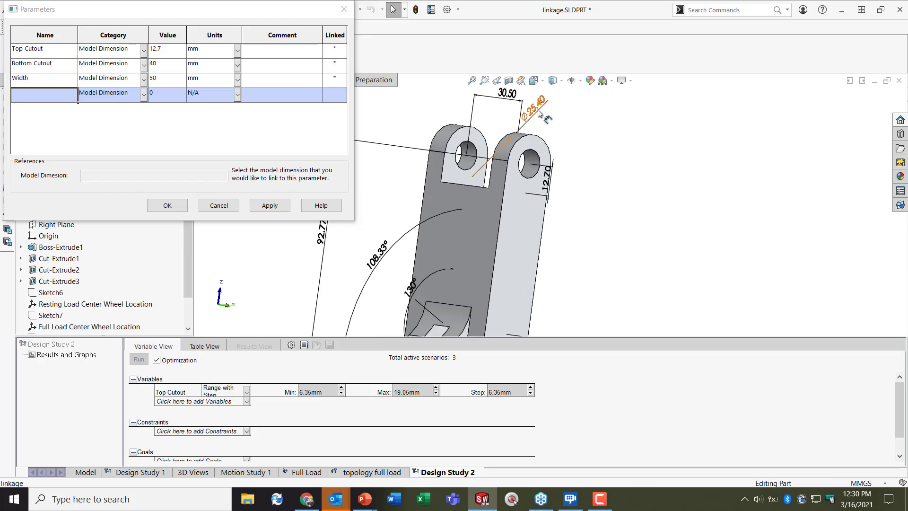
middle_drag(559, 226, 495, 190)
middle_drag(488, 244, 475, 213)
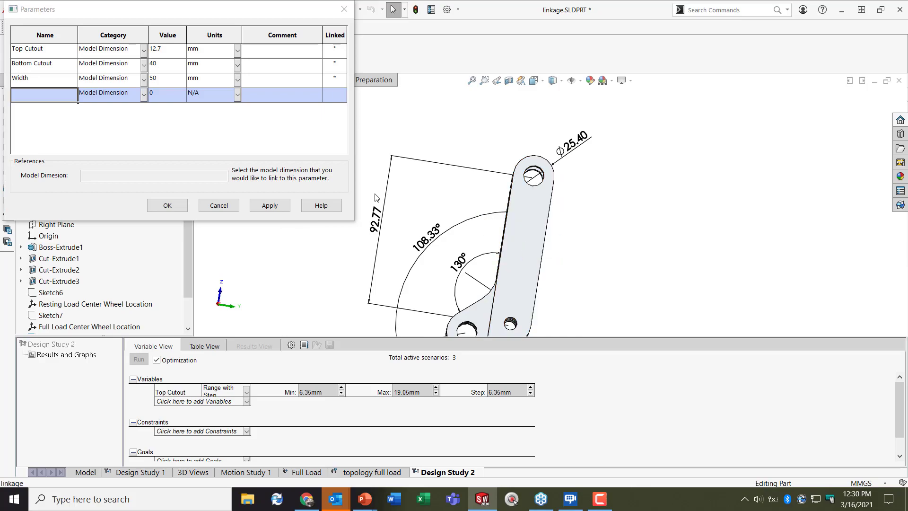
click(591, 141)
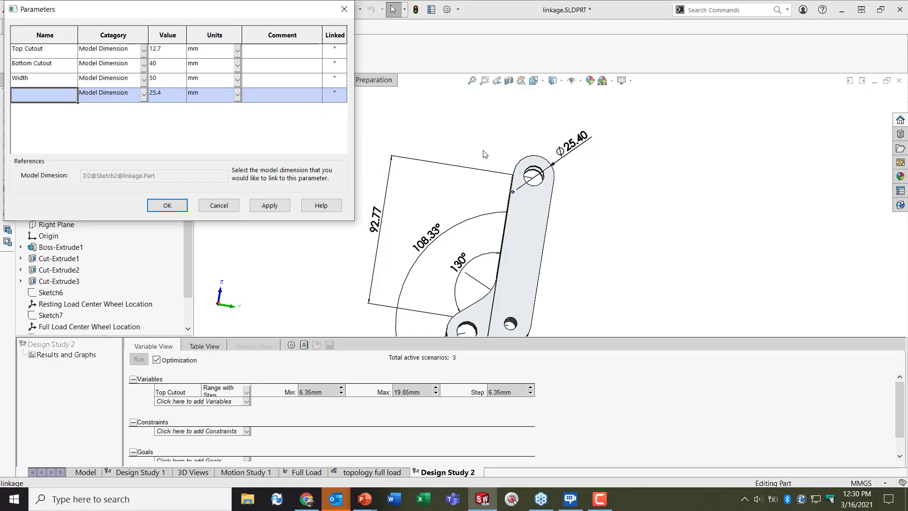
- Name the fourth parameter Thickness, then apply and accept the parameter list
text(T)
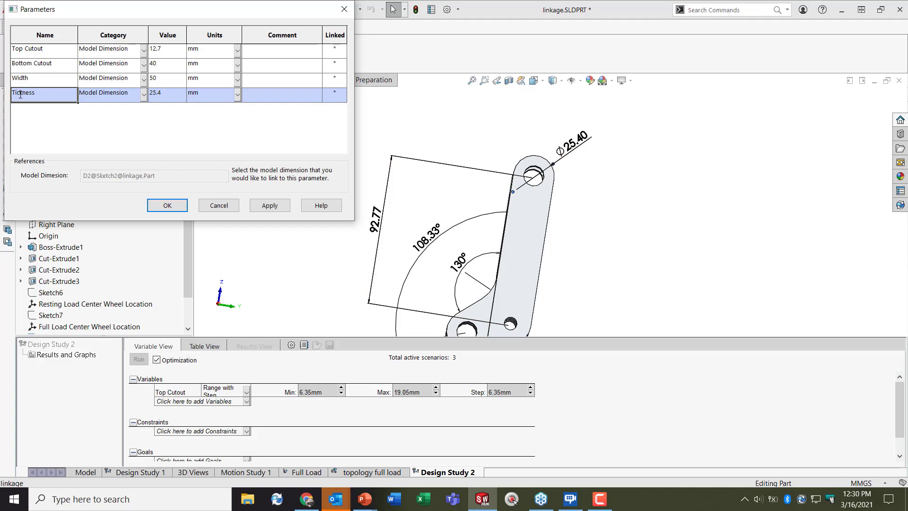
text(h)
click(269, 207)
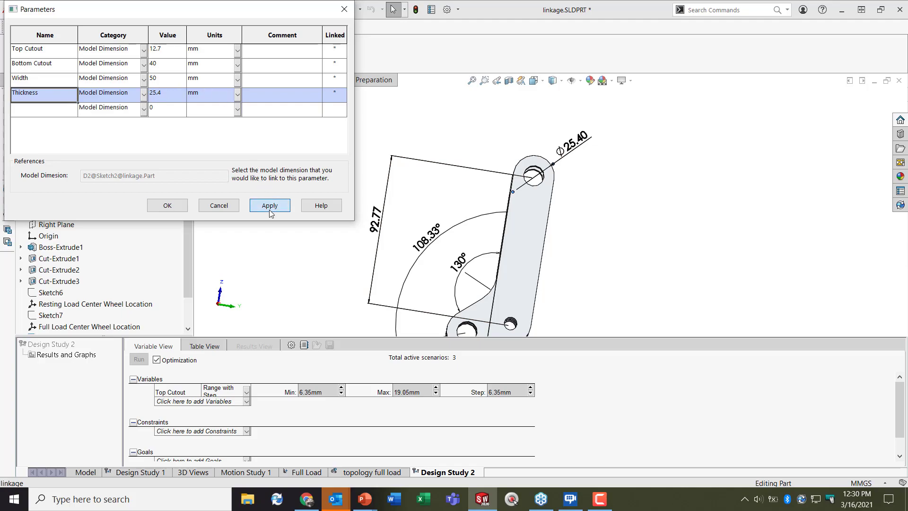
click(168, 207)
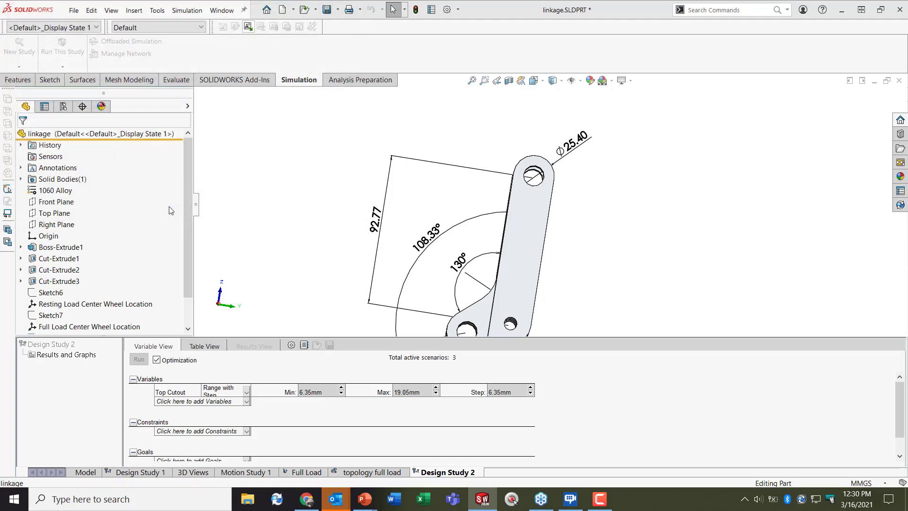
- Add Bottom Cutout, Thickness and Width as variables of the design study
click(194, 402)
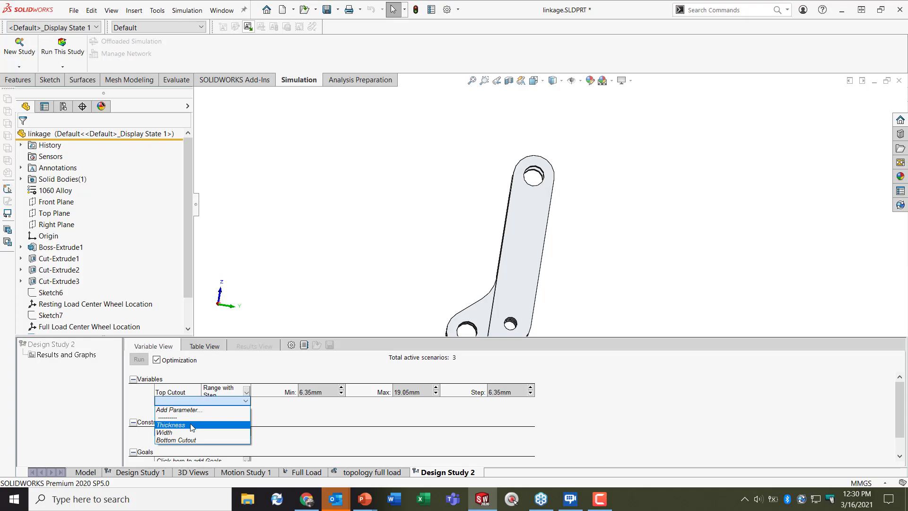
click(189, 440)
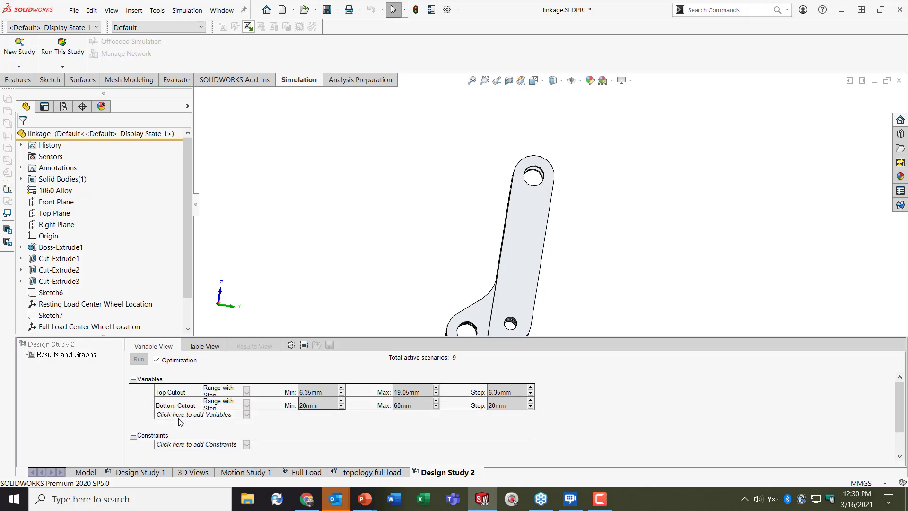
click(179, 419)
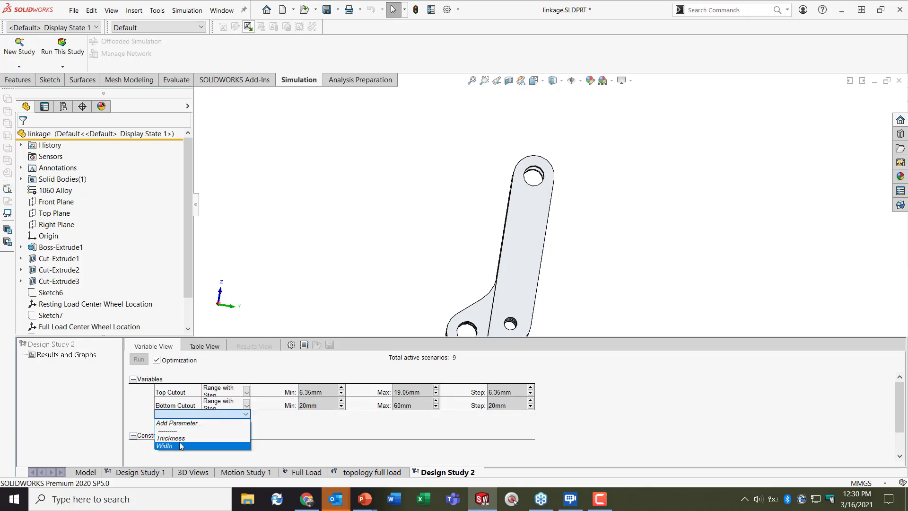
click(182, 438)
click(182, 428)
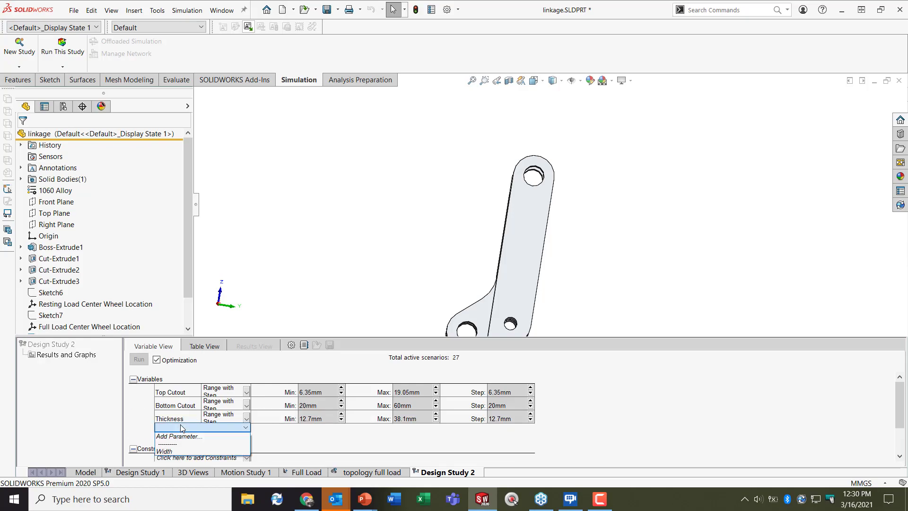
click(182, 449)
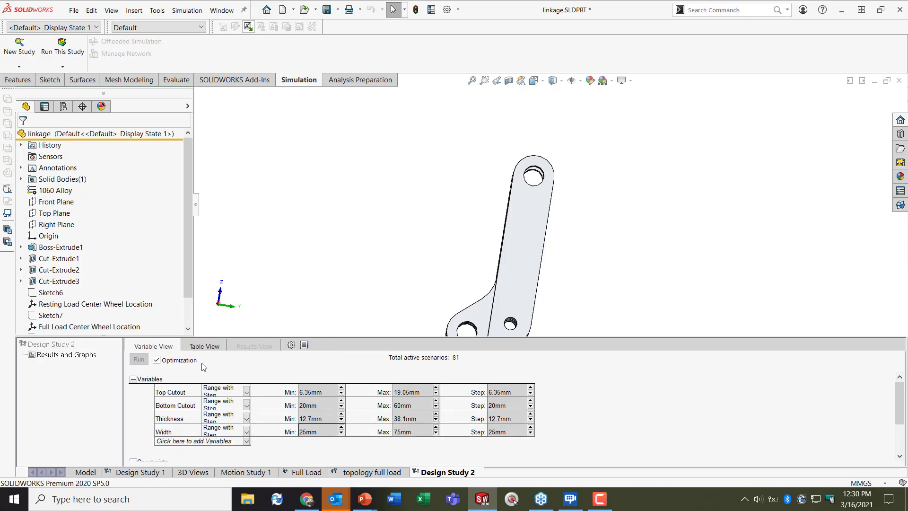
- Change the Top Cutout, Bottom Cutout, Thickness and Width variables to the Range type without a step
click(245, 393)
click(245, 392)
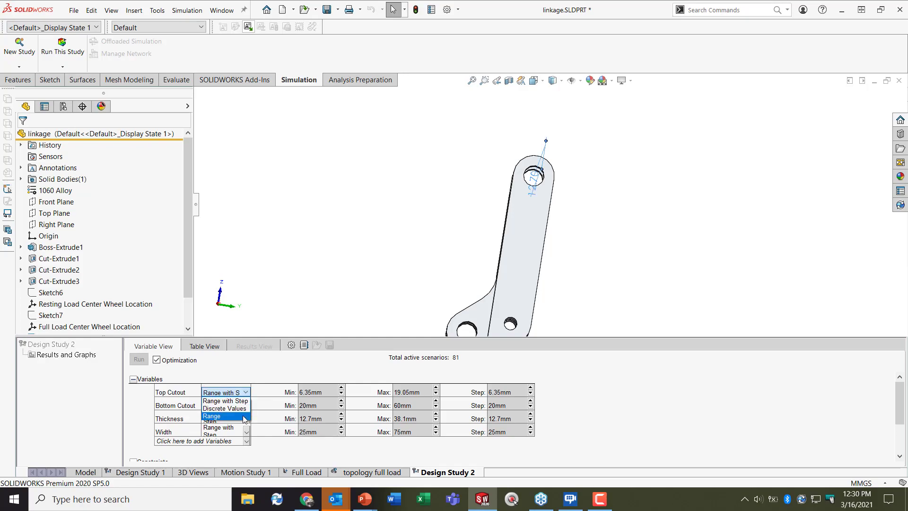
click(246, 416)
click(245, 405)
click(246, 405)
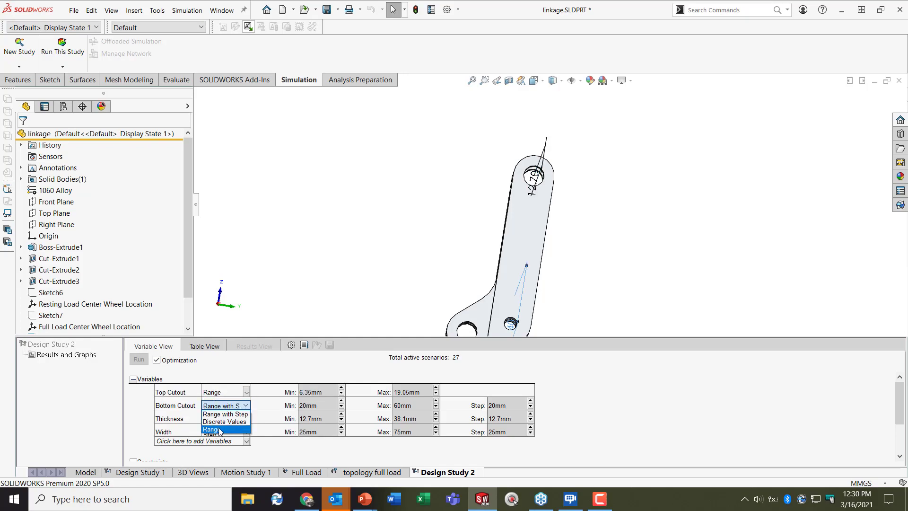
click(220, 429)
click(225, 419)
click(224, 419)
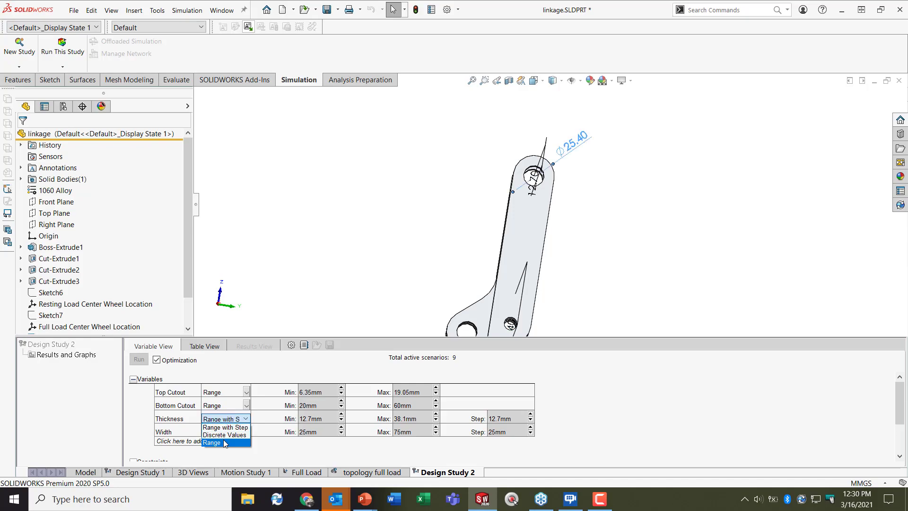
click(220, 442)
click(222, 432)
click(222, 432)
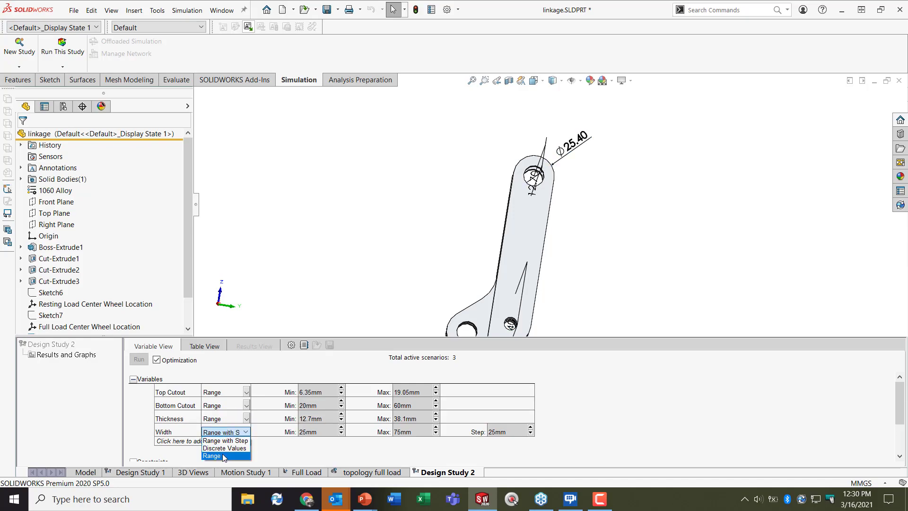
click(213, 456)
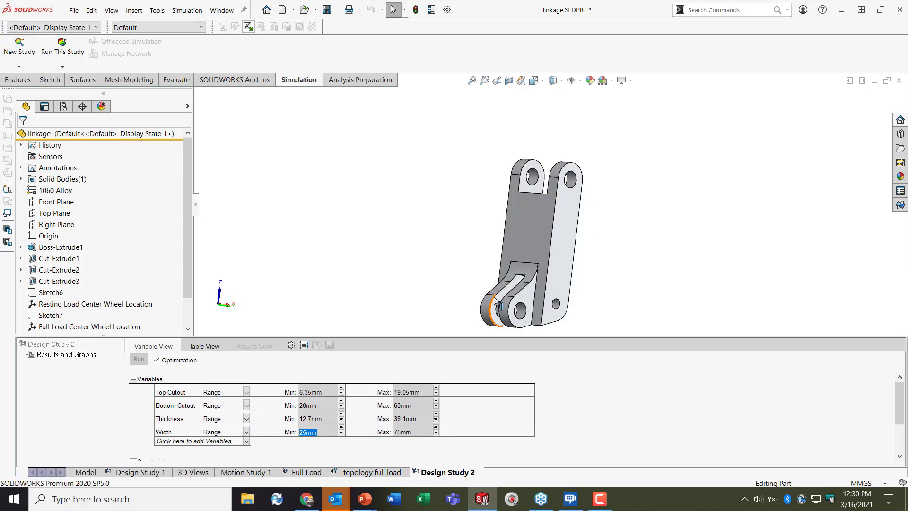
- Set the Top Cutout variable's range to a minimum of 12.7 mm and a maximum of 60 mm
click(323, 392)
text(12.70)
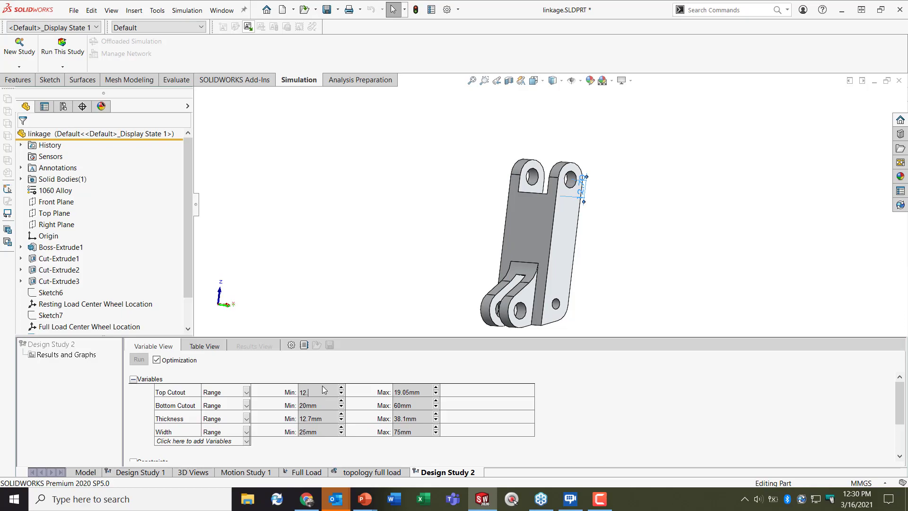
click(405, 393)
double_click(405, 393)
text(60)
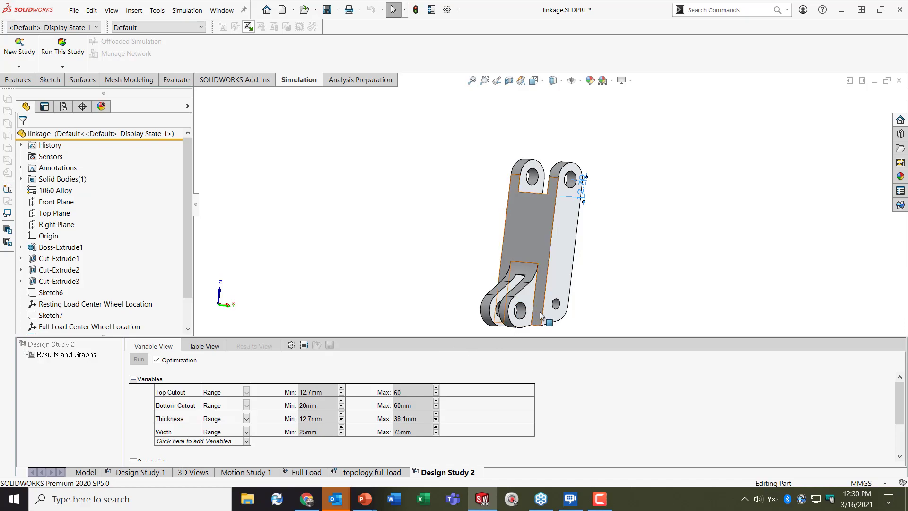
key(Return)
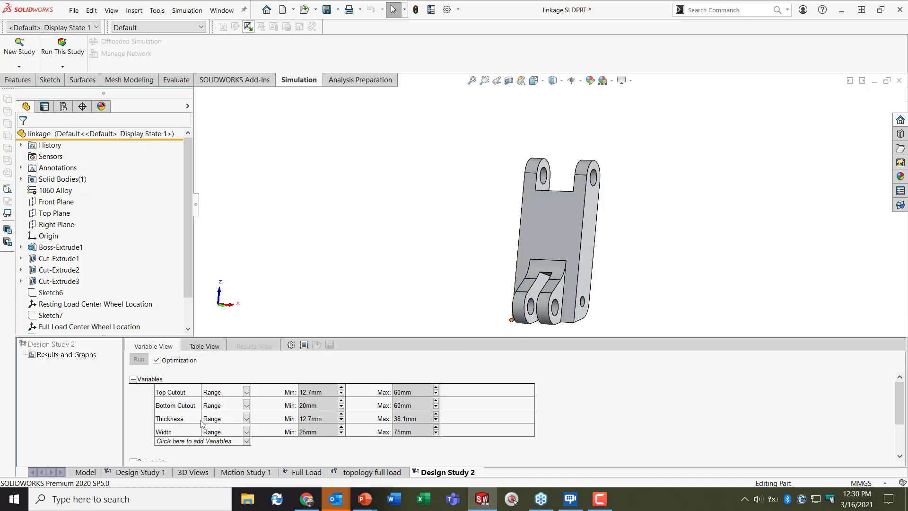
- Set the Bottom Cutout variable's range to a minimum of 40 mm and a maximum of 55 mm
middle_drag(516, 284, 545, 280)
middle_click(545, 279)
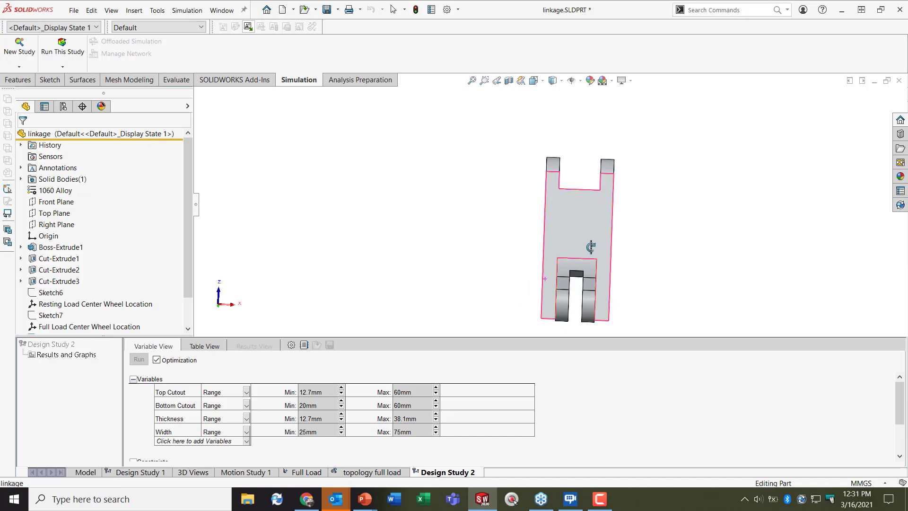
click(318, 405)
text(4)
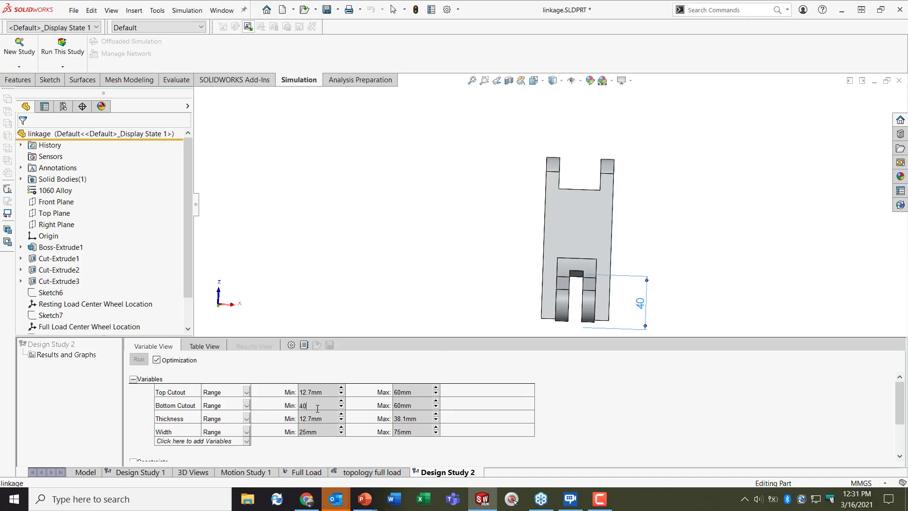
text(0)
click(413, 405)
text(55)
click(690, 314)
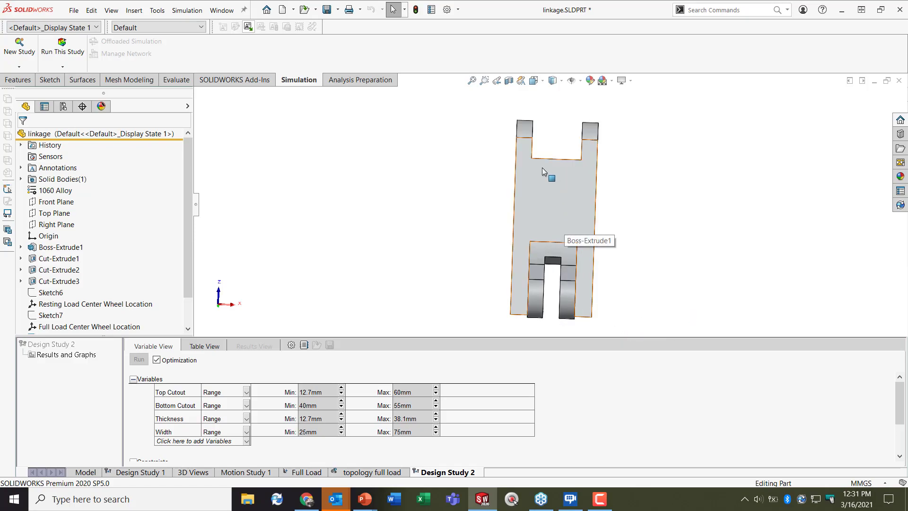
- Display the linkage body's dimensions and set the Thickness range to a minimum of 20 mm and a maximum of 35 mm
middle_drag(542, 168, 515, 171)
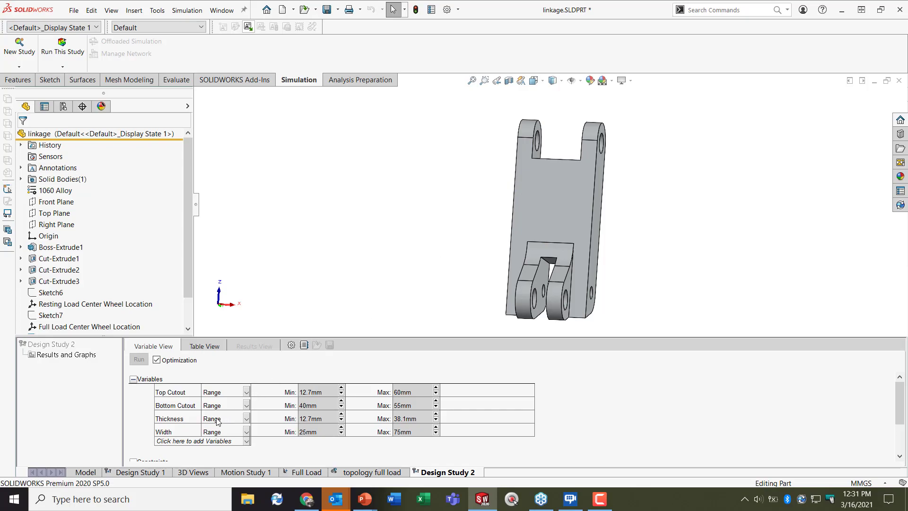
middle_drag(611, 222, 524, 256)
scroll(543, 140, down, 5)
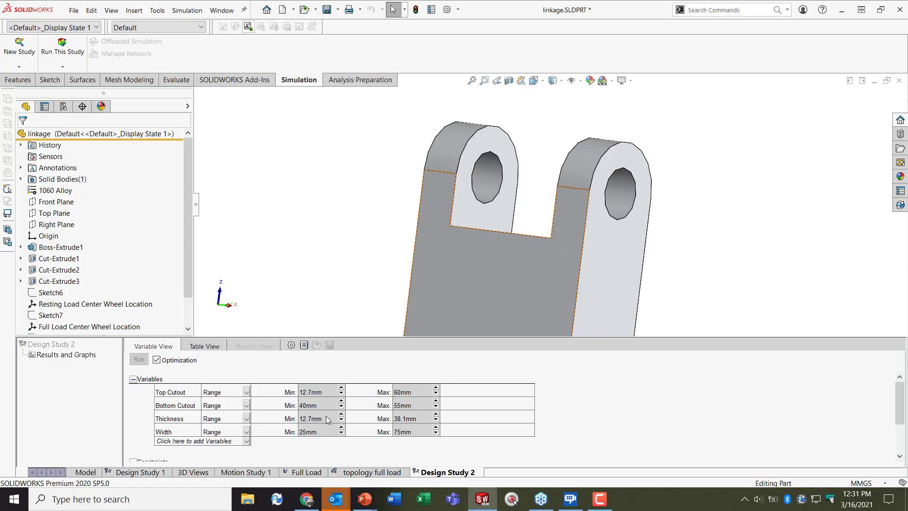
double_click(589, 163)
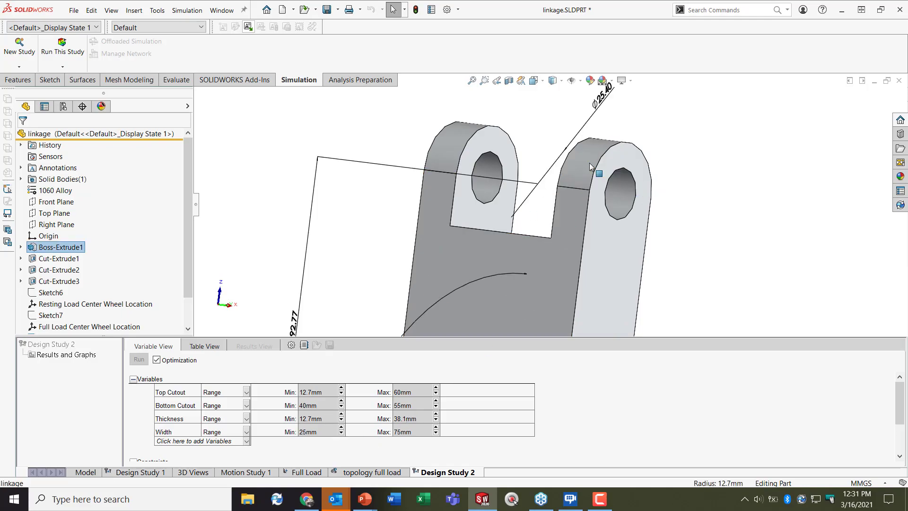
middle_drag(586, 153, 651, 115)
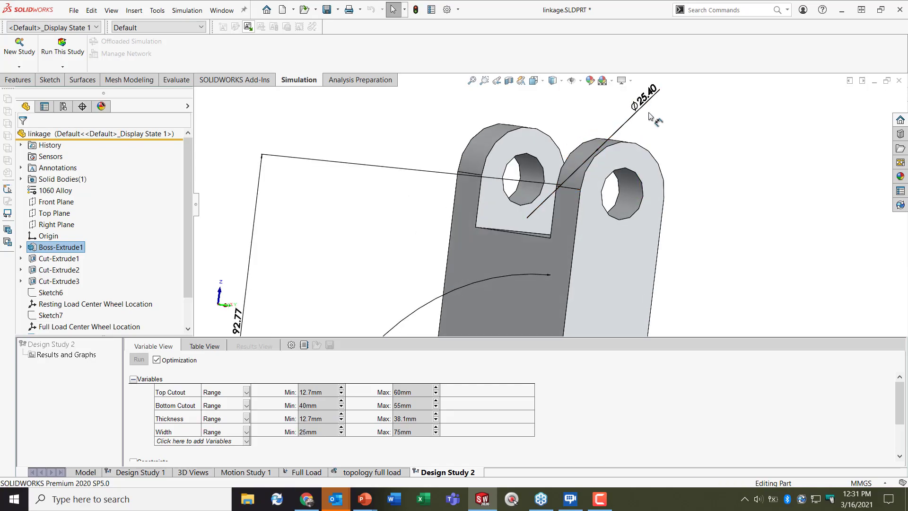
scroll(555, 209, up, 2)
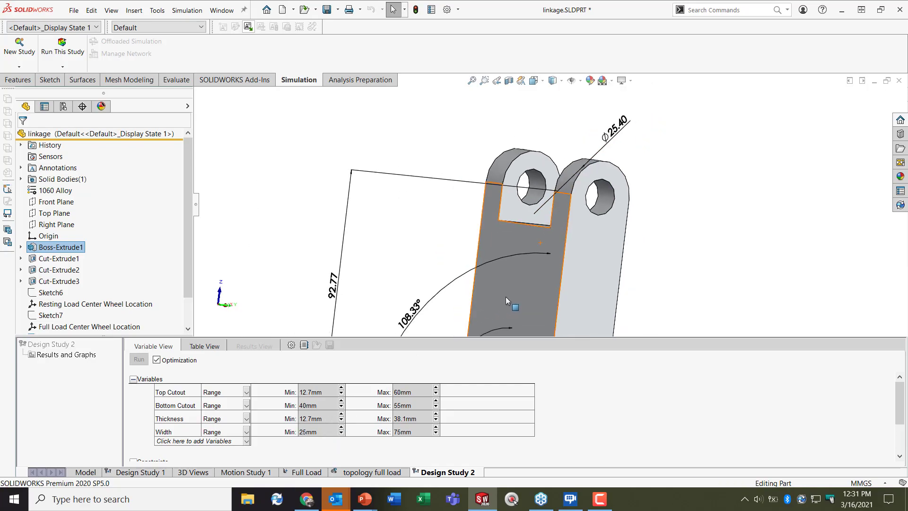
scroll(545, 201, up, 1)
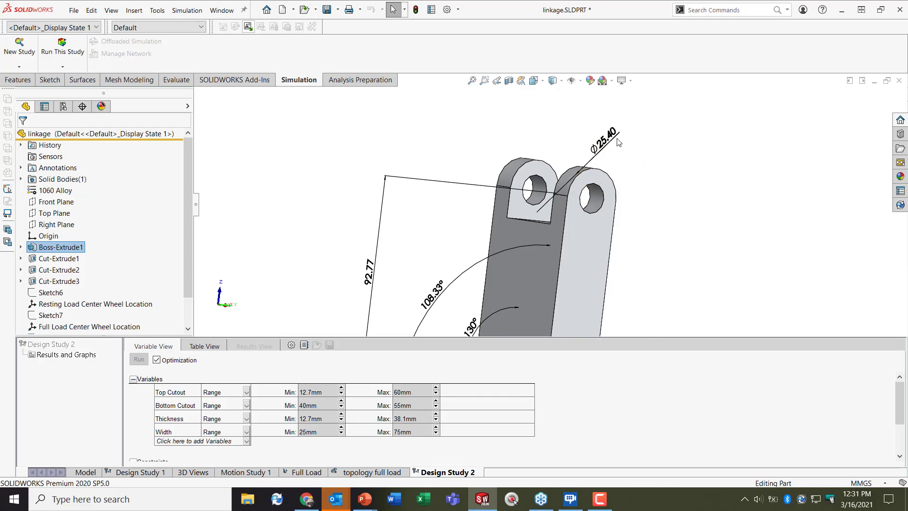
scroll(549, 213, up, 2)
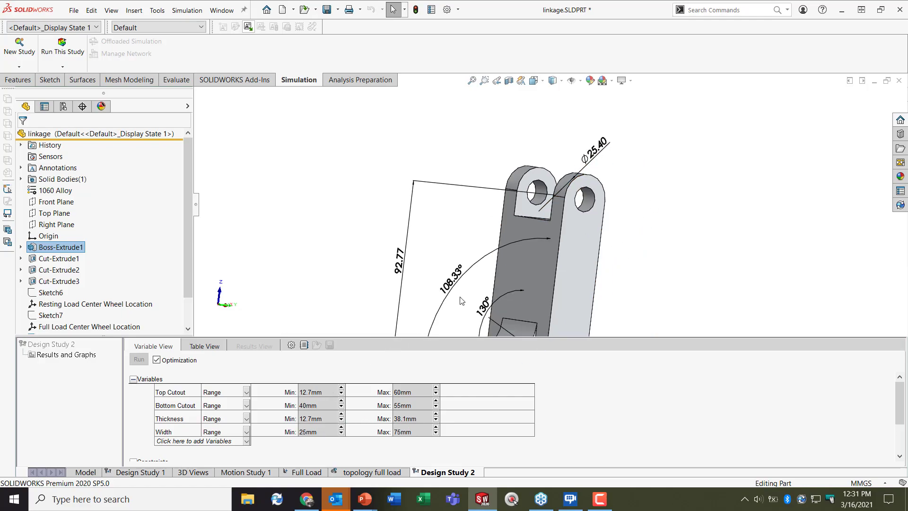
scroll(541, 210, up, 1)
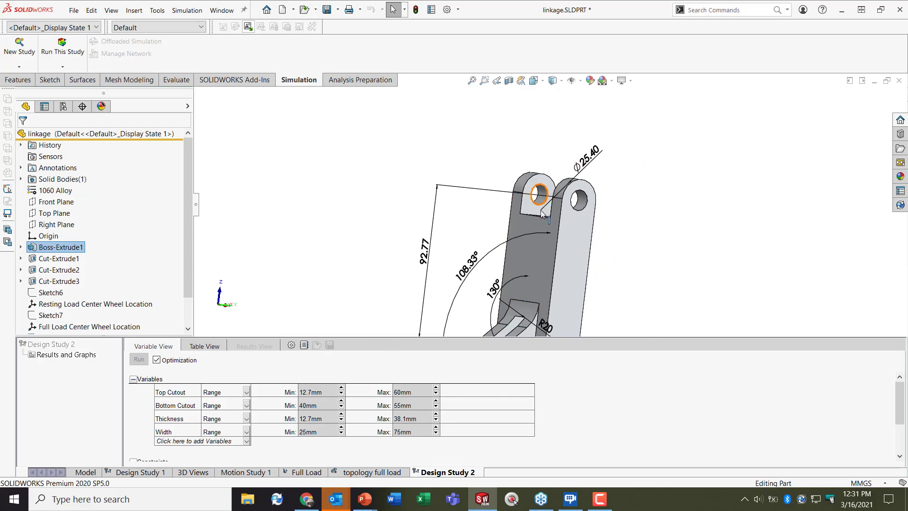
click(321, 419)
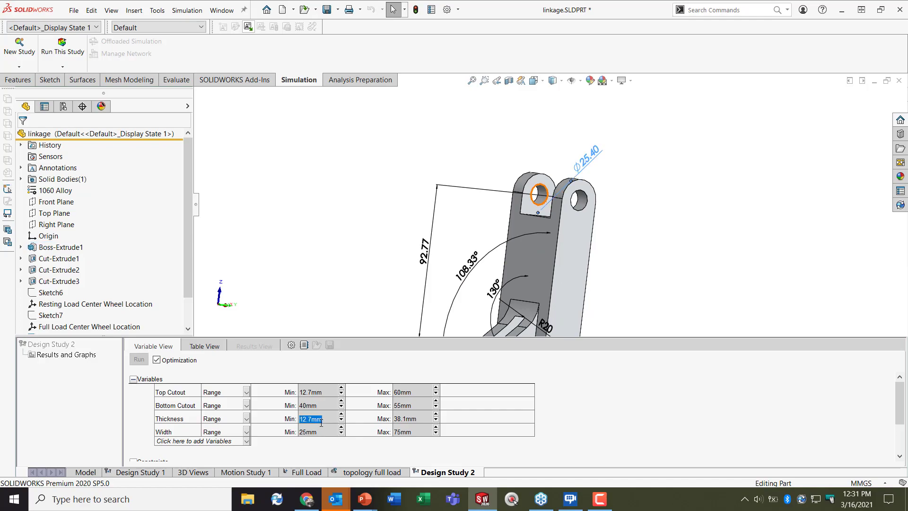
text(20)
click(406, 425)
text(35)
- Set the Width variable's minimum to 35 mm
click(315, 432)
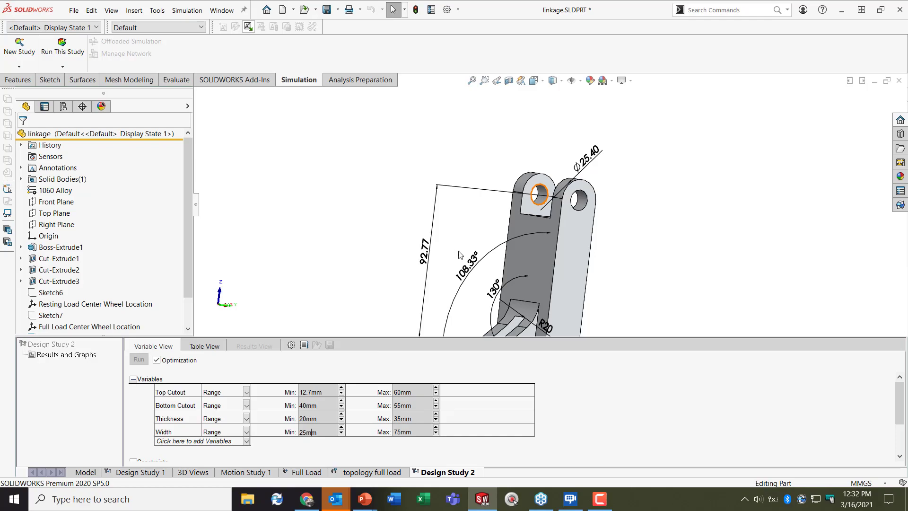
scroll(562, 221, up, 3)
scroll(561, 208, up, 2)
scroll(559, 247, down, 3)
middle_drag(559, 247, 573, 244)
click(315, 432)
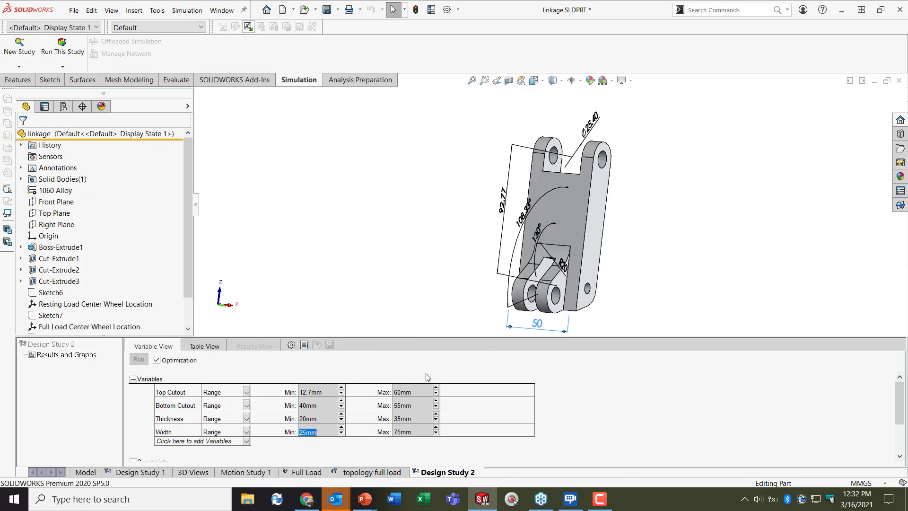
scroll(549, 335, down, 2)
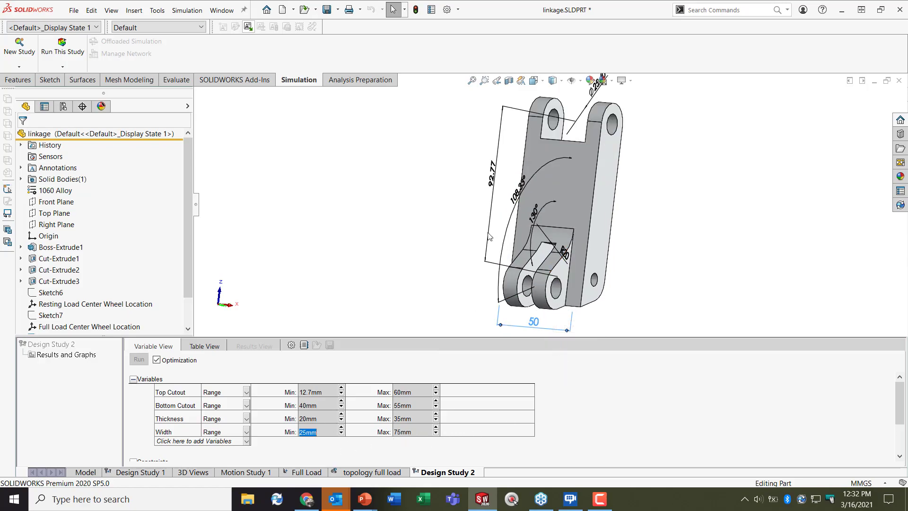
click(318, 433)
double_click(318, 434)
text(35)
double_click(406, 433)
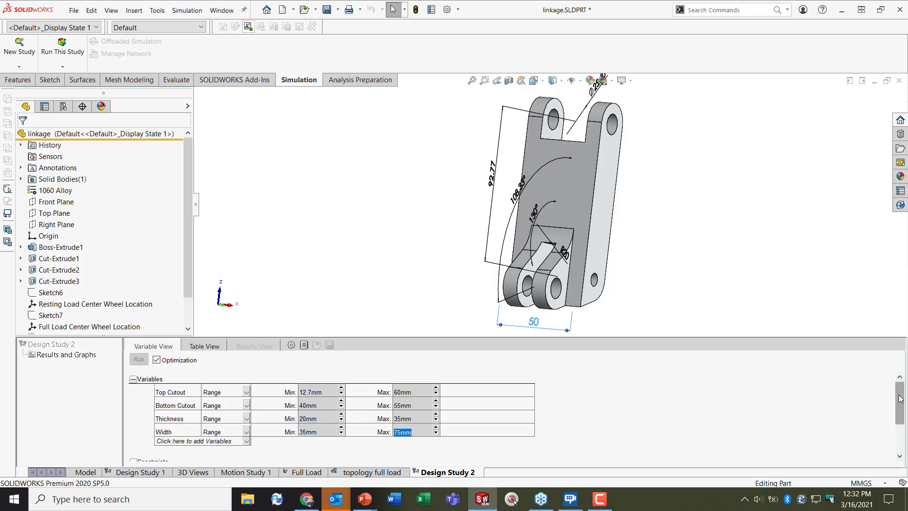
- Start a new constraint sensor for the design study, of type Simulation Data with Stress as its data quantity
scroll(894, 396, down, 3)
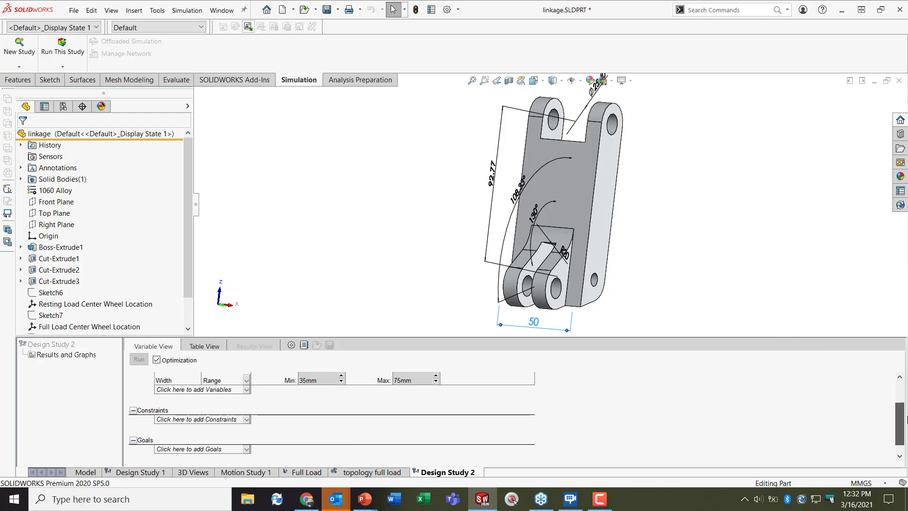
click(237, 421)
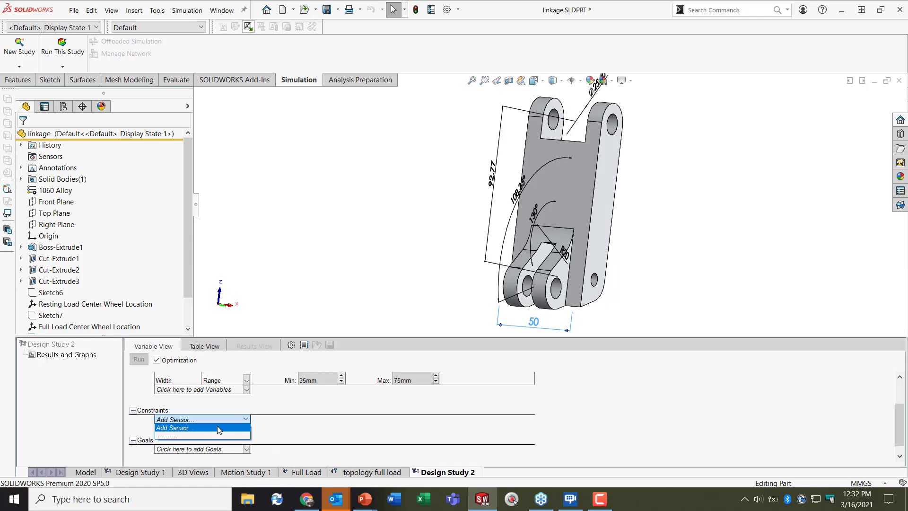
click(219, 429)
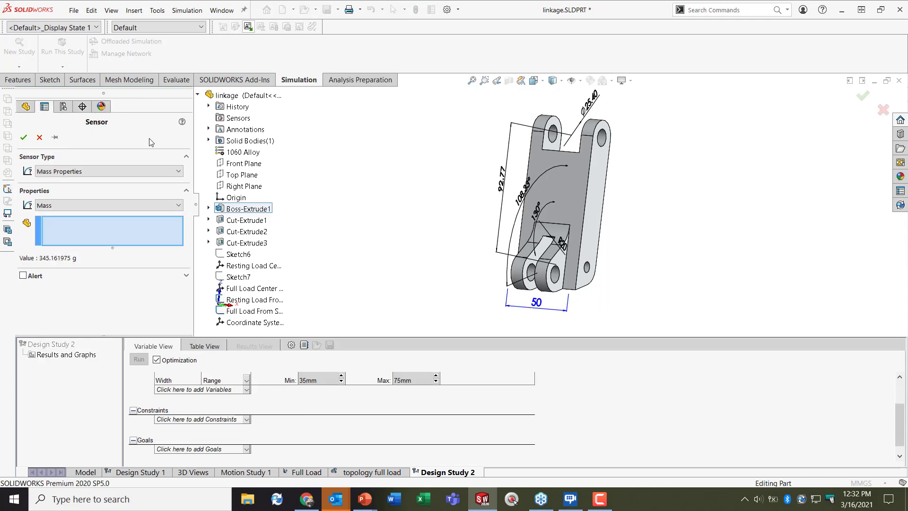
click(55, 175)
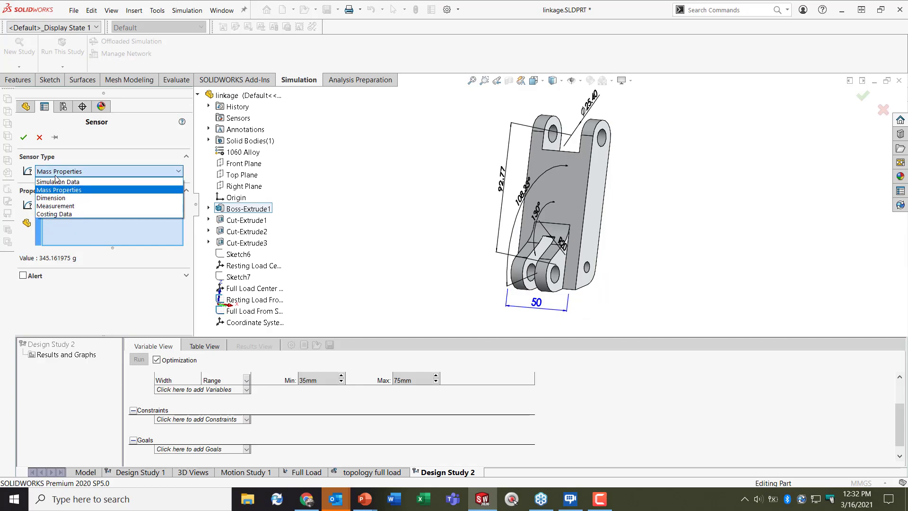
click(80, 182)
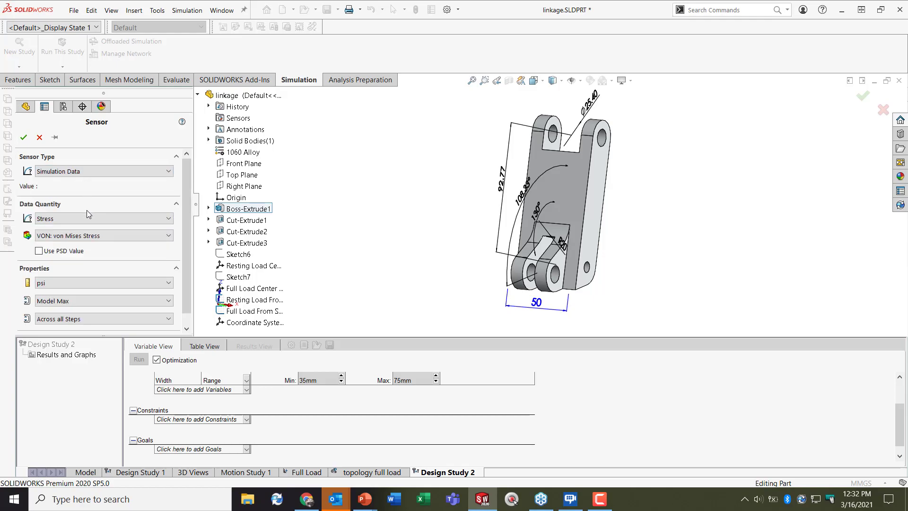
click(86, 218)
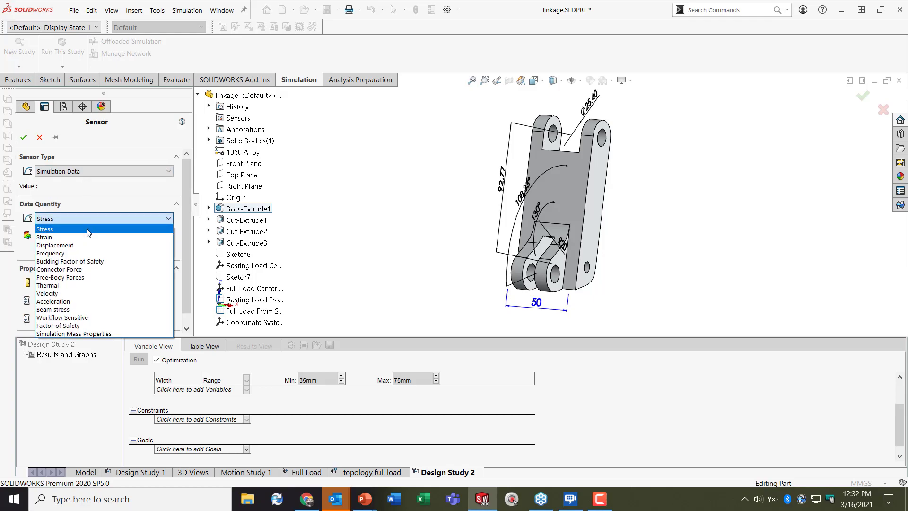
click(87, 229)
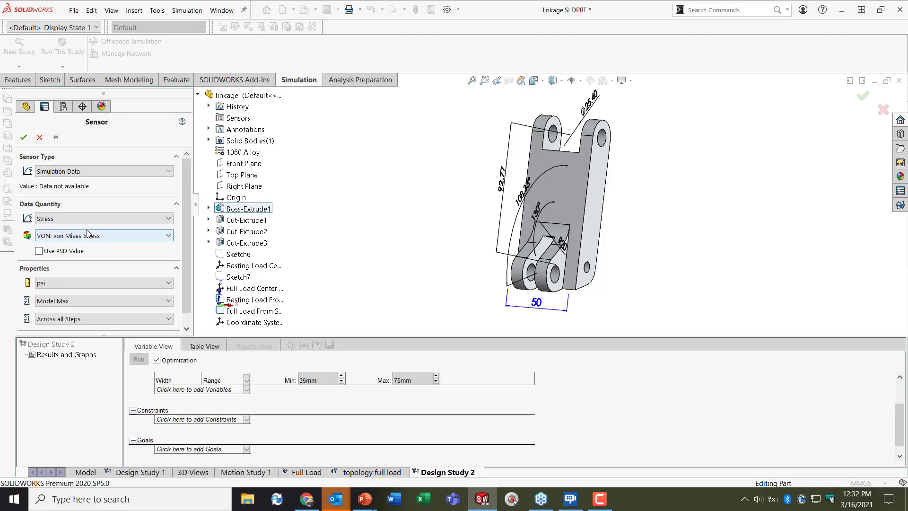
- Set the stress sensor's units to N/mm^2 (MPa) and its criterion to Model Max
click(92, 283)
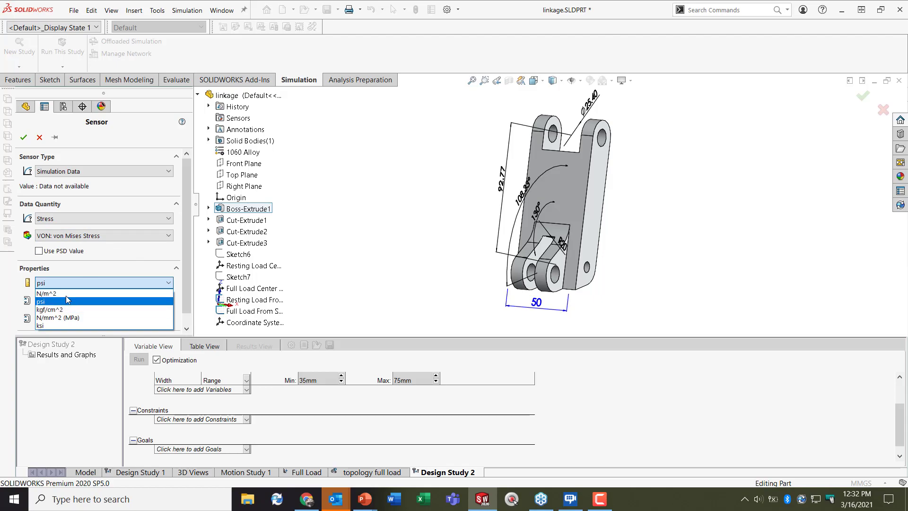
click(74, 317)
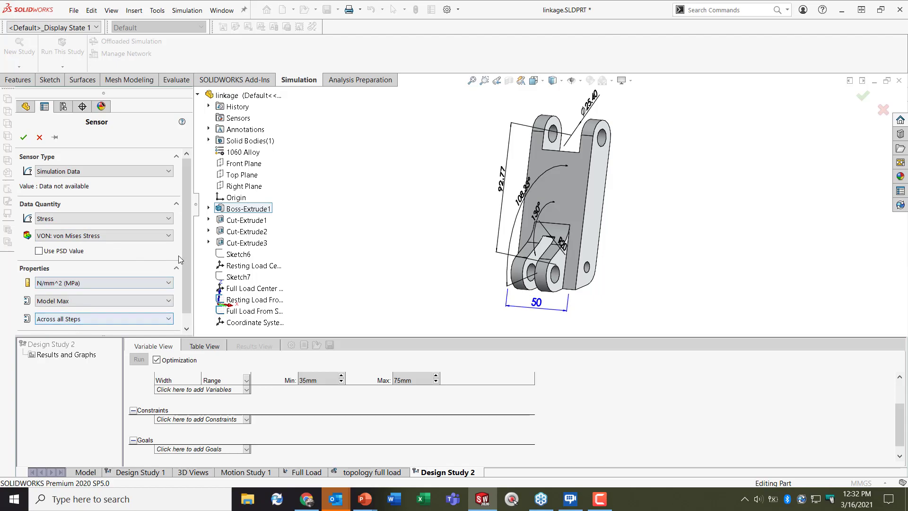
scroll(178, 256, down, 1)
click(138, 289)
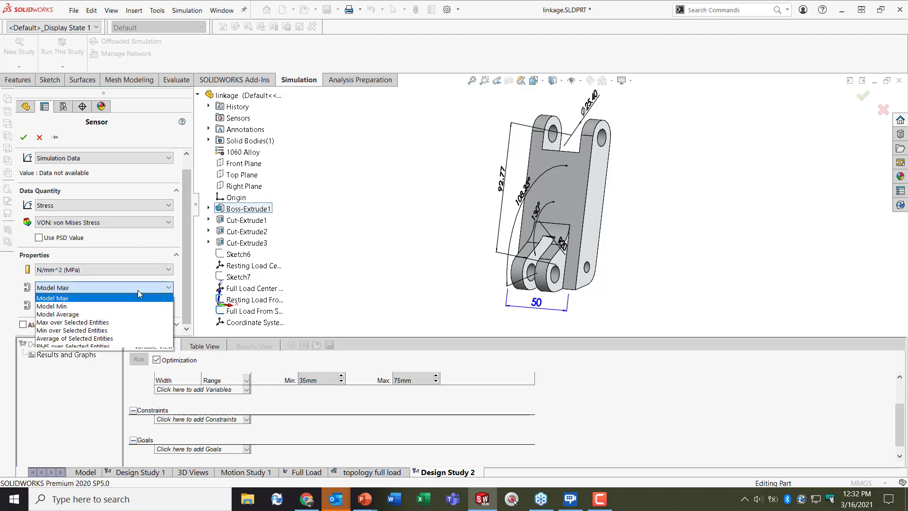
click(68, 299)
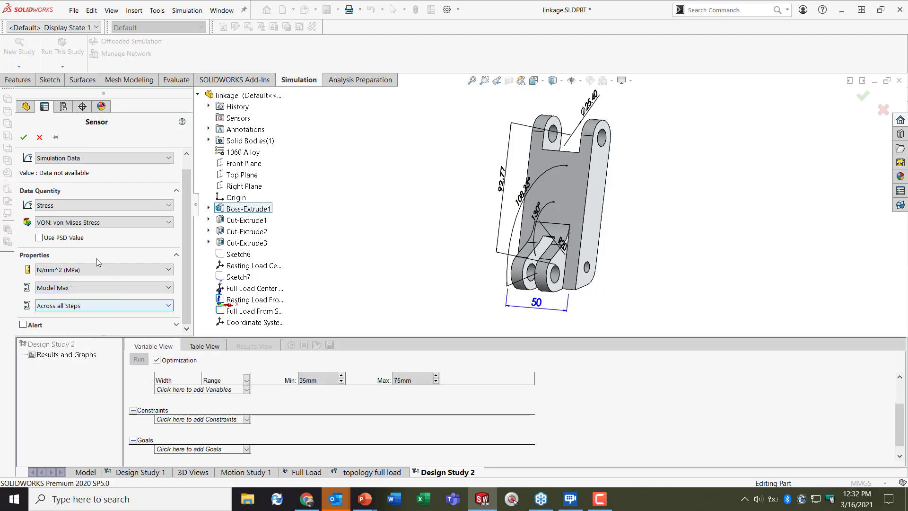
- Accept the stress sensor and start another constraint sensor of type Simulation Data with Displacement as its data quantity
click(24, 137)
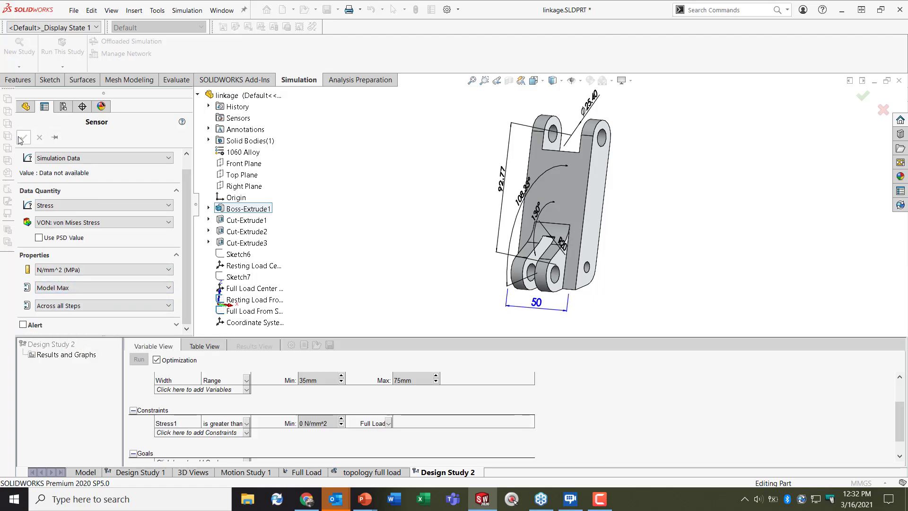
click(244, 432)
click(237, 441)
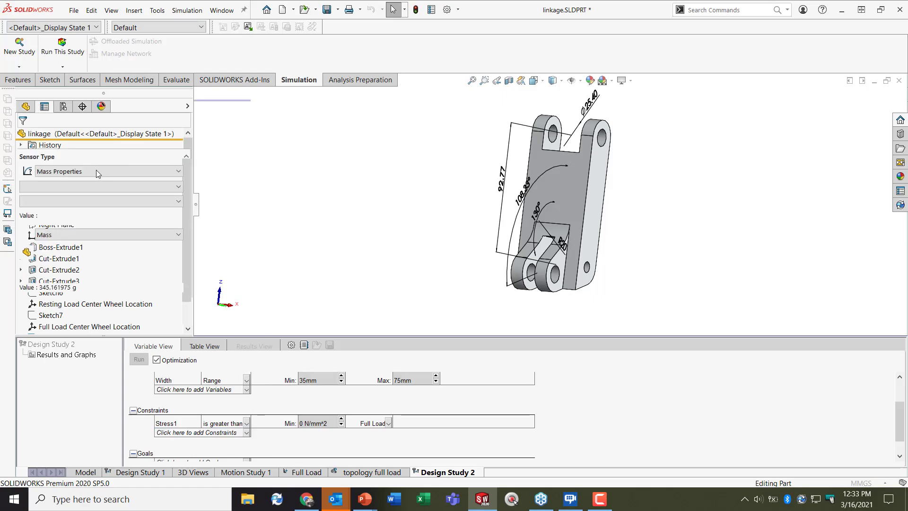
click(95, 171)
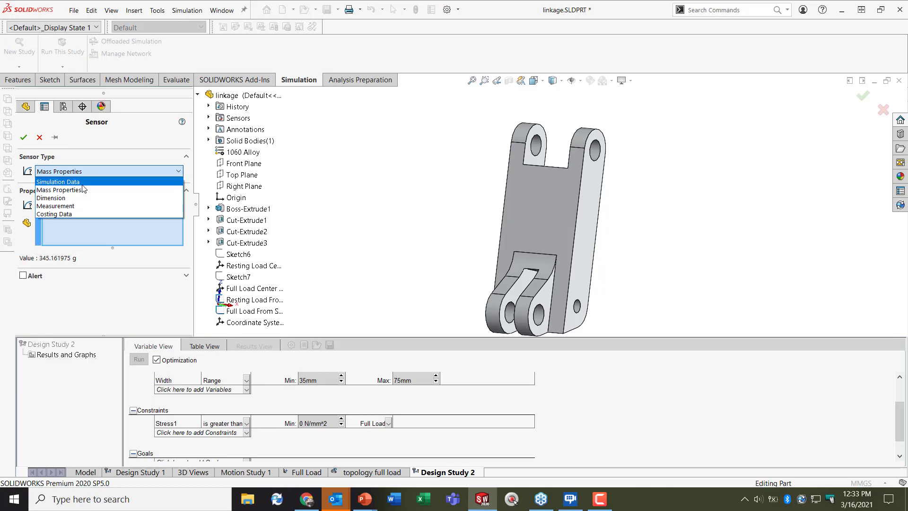
click(82, 183)
click(79, 218)
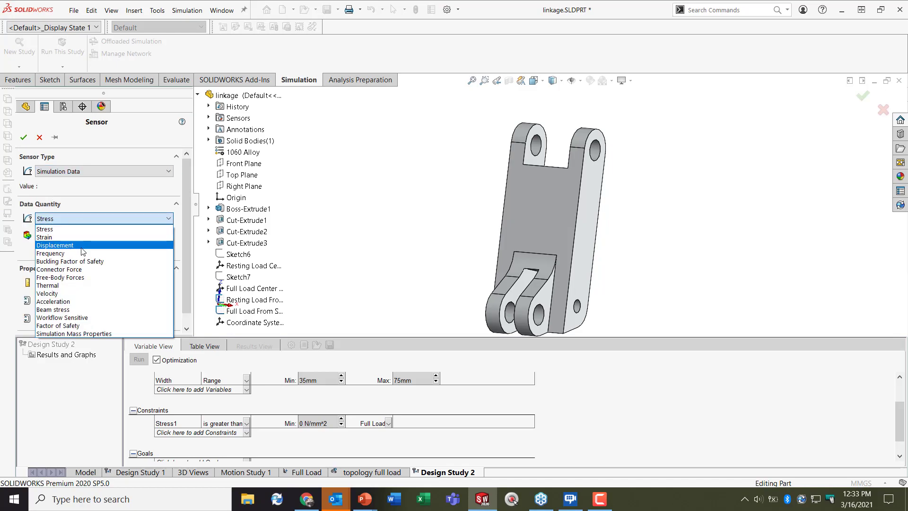
click(82, 246)
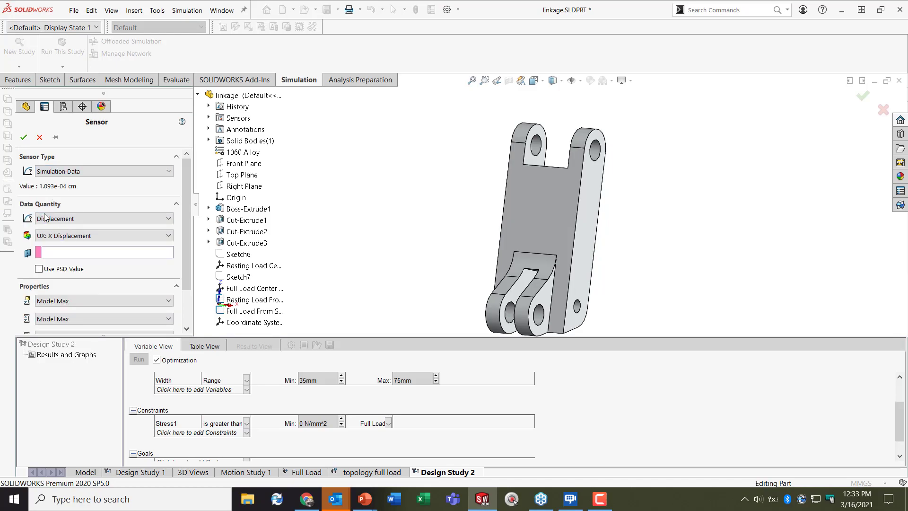
- Set the displacement sensor to URES: Resultant Displacement in mm with Model Max as its criterion, and accept it
click(67, 236)
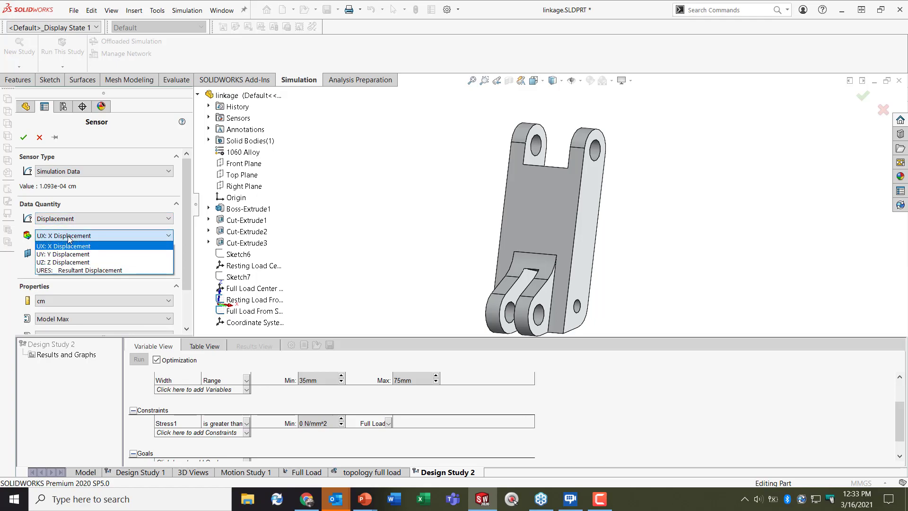
click(80, 272)
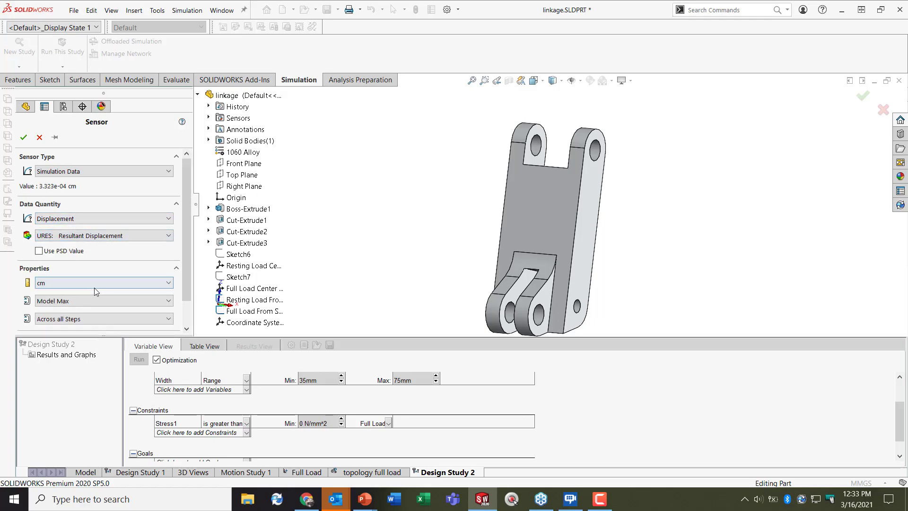
click(85, 284)
click(84, 296)
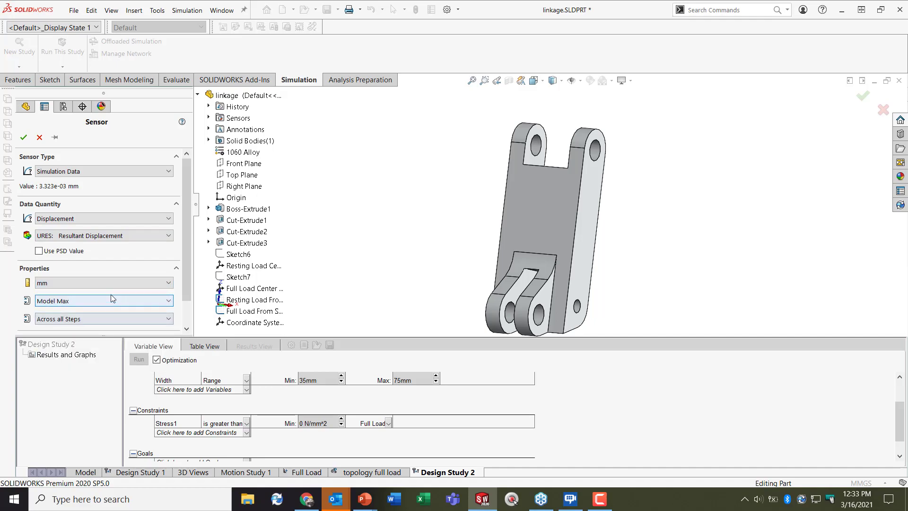
click(105, 303)
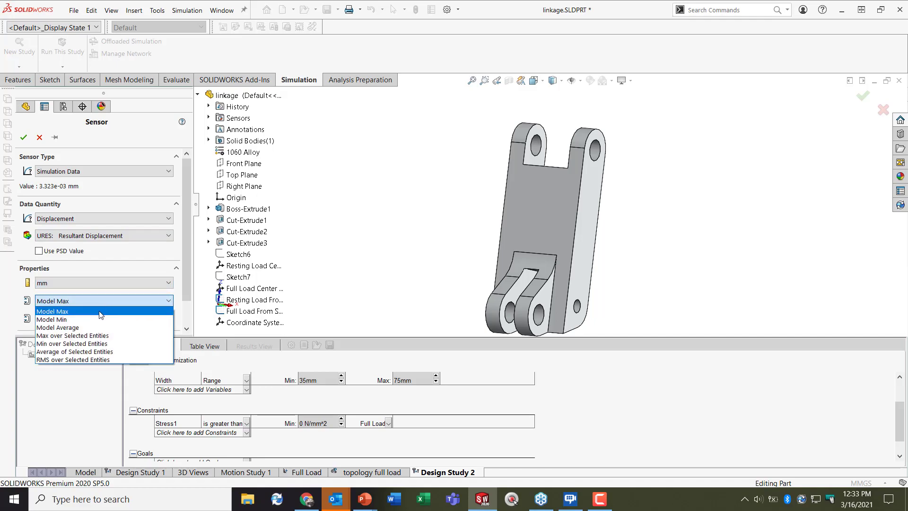
click(101, 313)
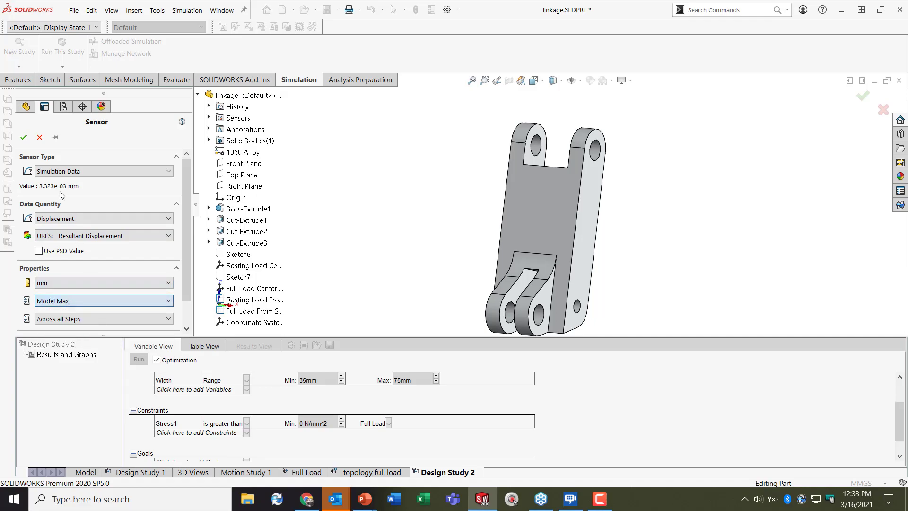
click(26, 141)
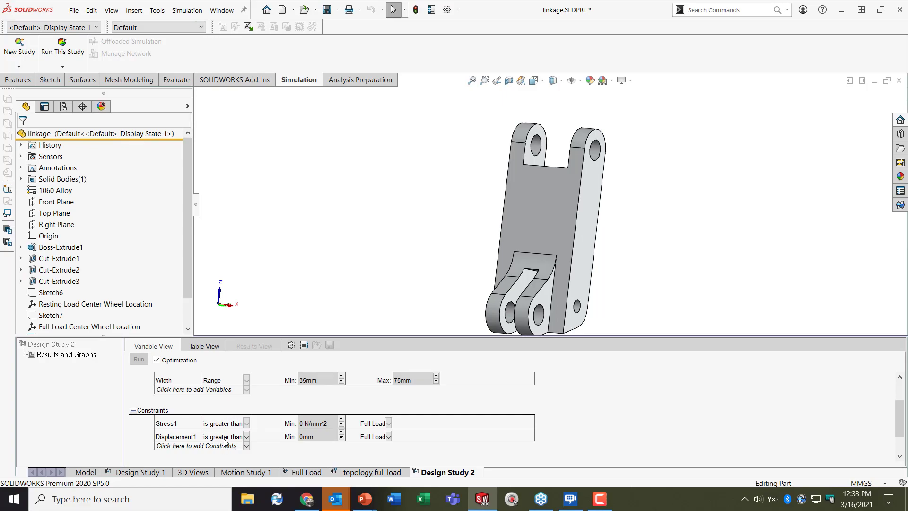
- Set the stress constraint's condition to Is less than with a maximum of 24.81 N/mm^2
click(246, 424)
click(245, 425)
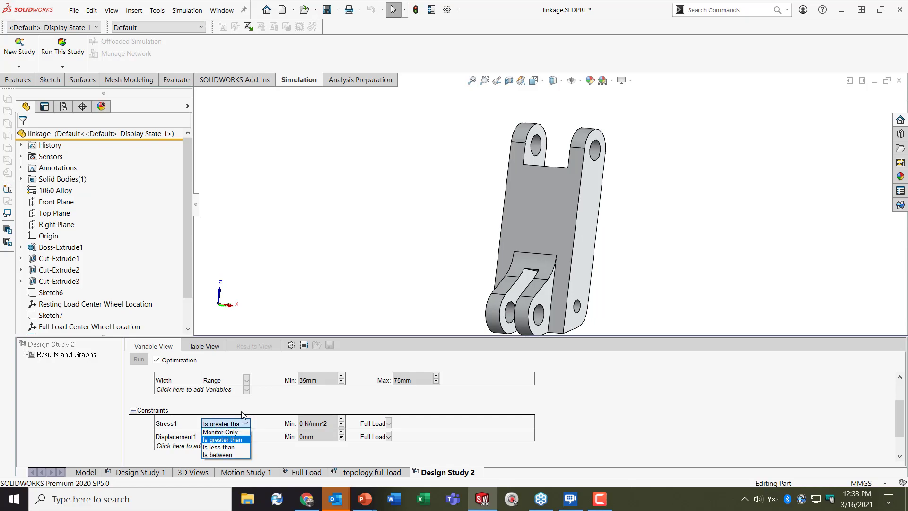
click(241, 413)
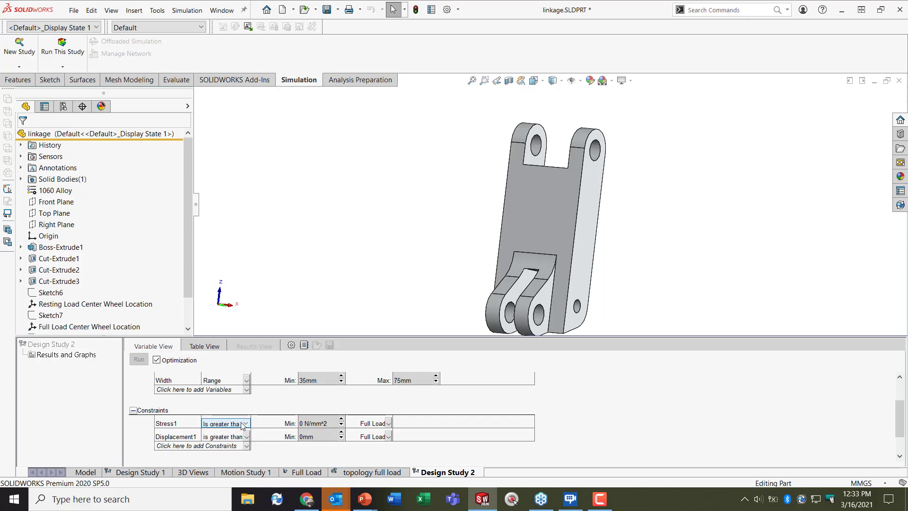
click(243, 425)
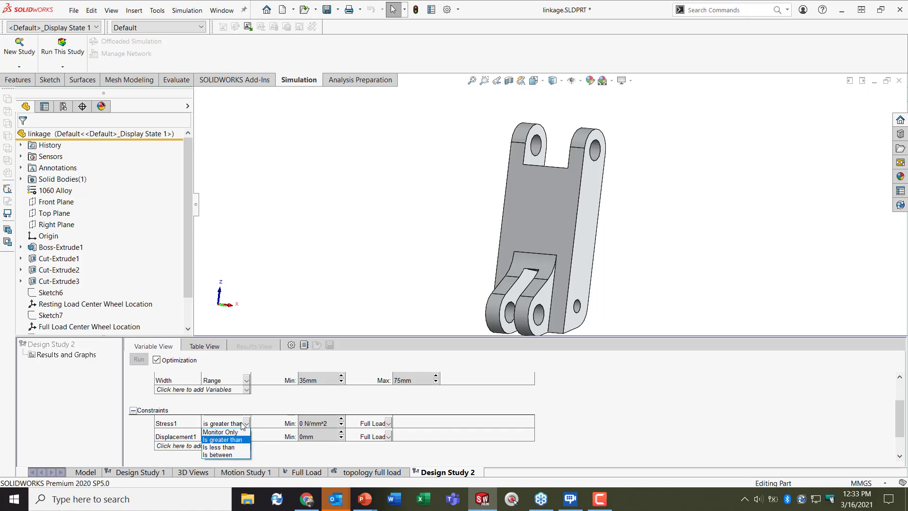
click(245, 405)
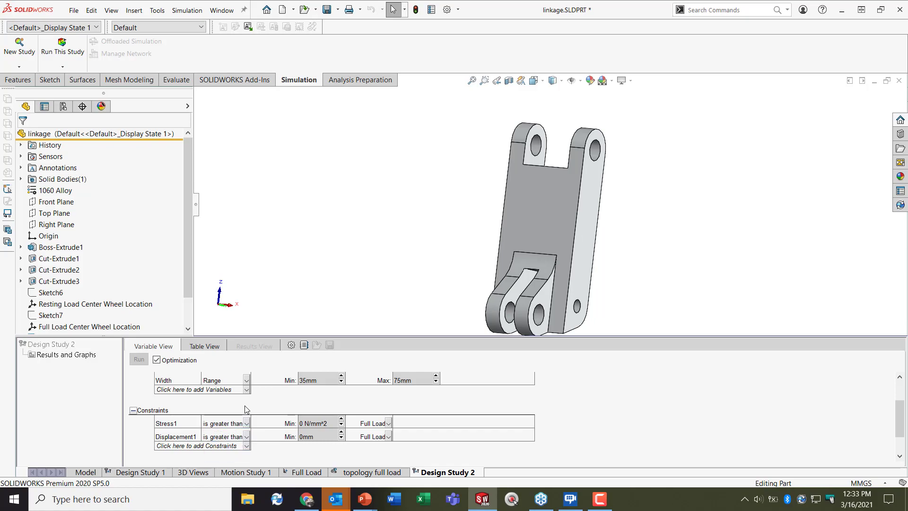
click(247, 423)
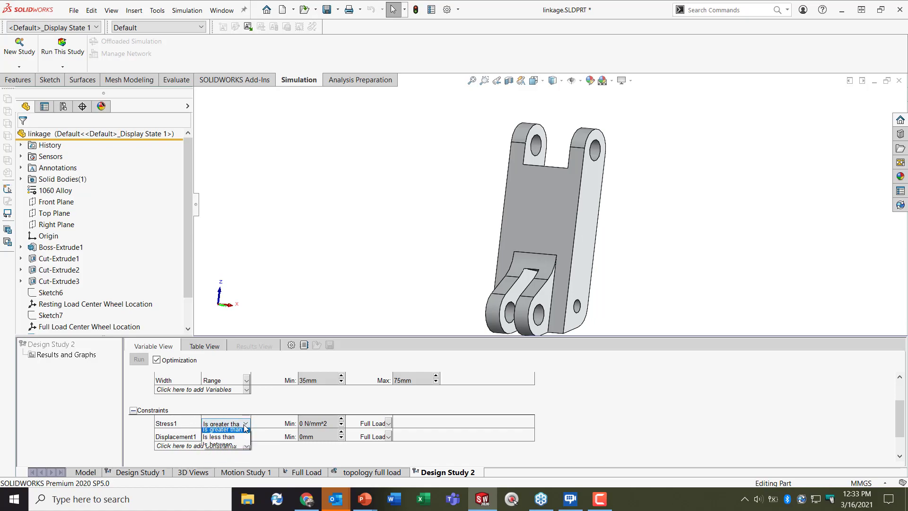
click(228, 447)
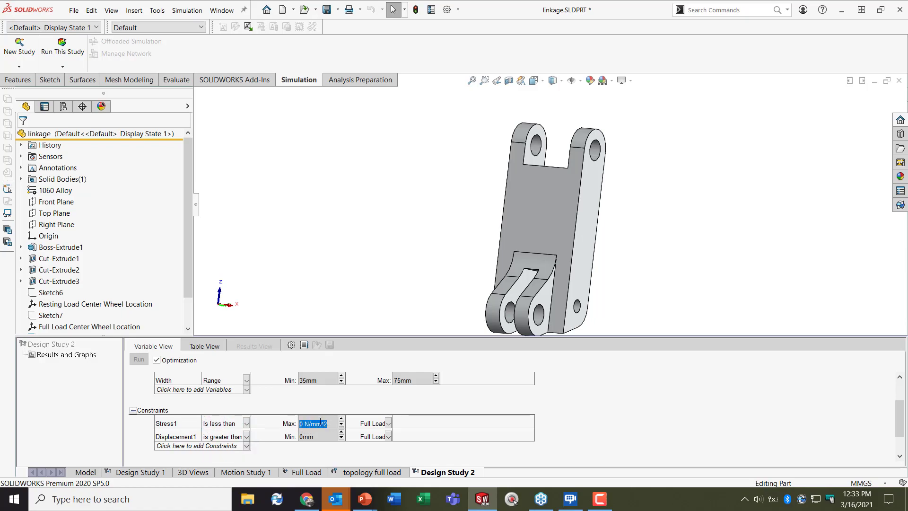
text(24.81)
- Set the displacement constraint to Is less than with a maximum of 0.0045 mm, keeping Full Load as the stress constraint's study
click(245, 438)
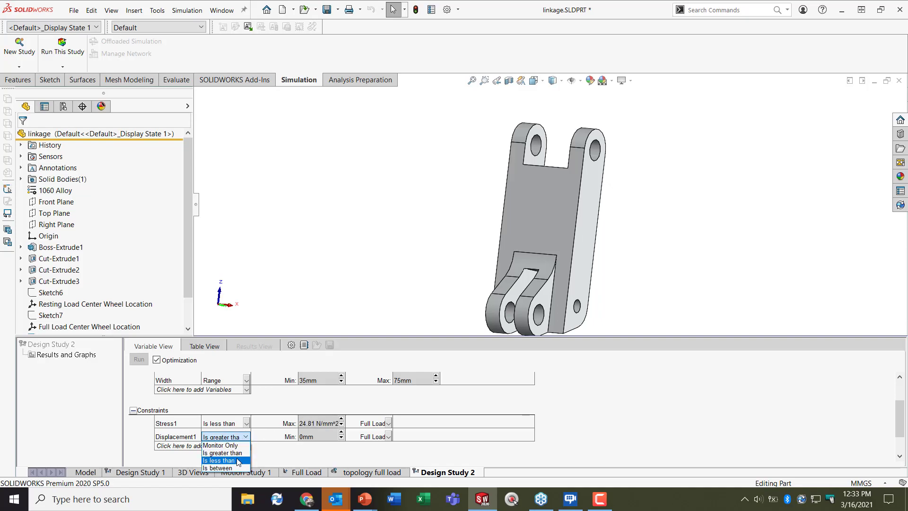
click(237, 462)
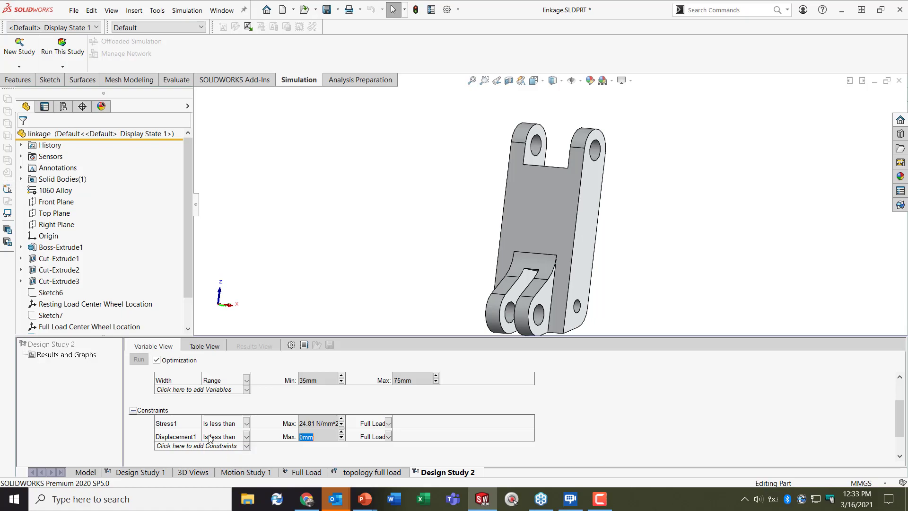
click(313, 439)
key(BackSpace)
key(BackSpace)
text(.0015)
key(Return)
click(390, 424)
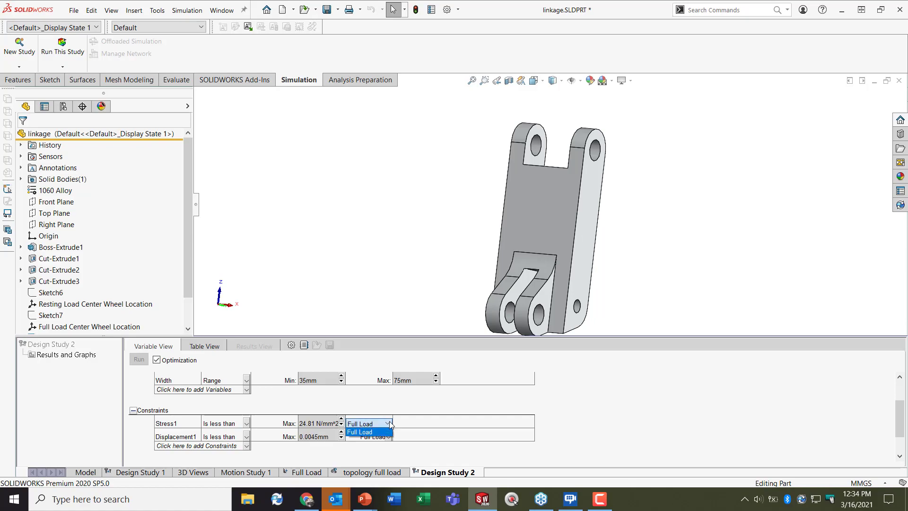
click(389, 423)
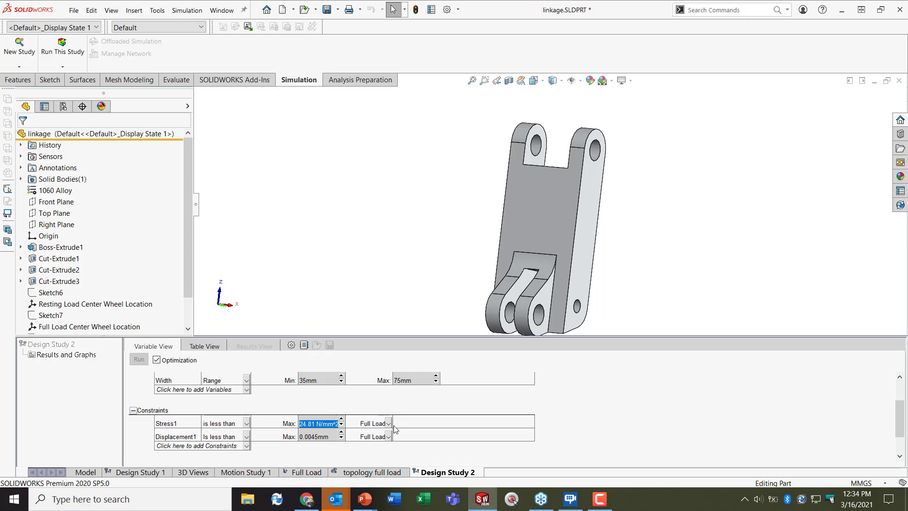
- Add a Mass Properties sensor for Mass as the design study's goal and set it to Minimize
drag(901, 413, 900, 428)
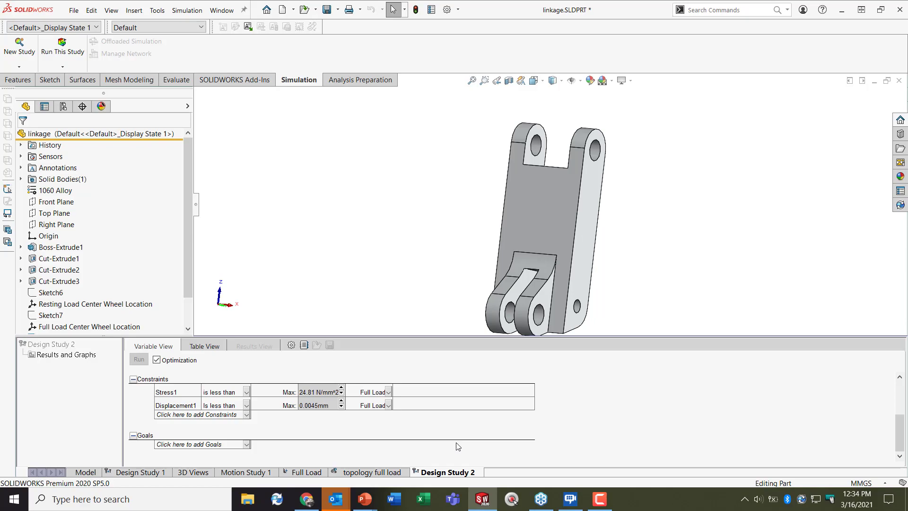
click(176, 445)
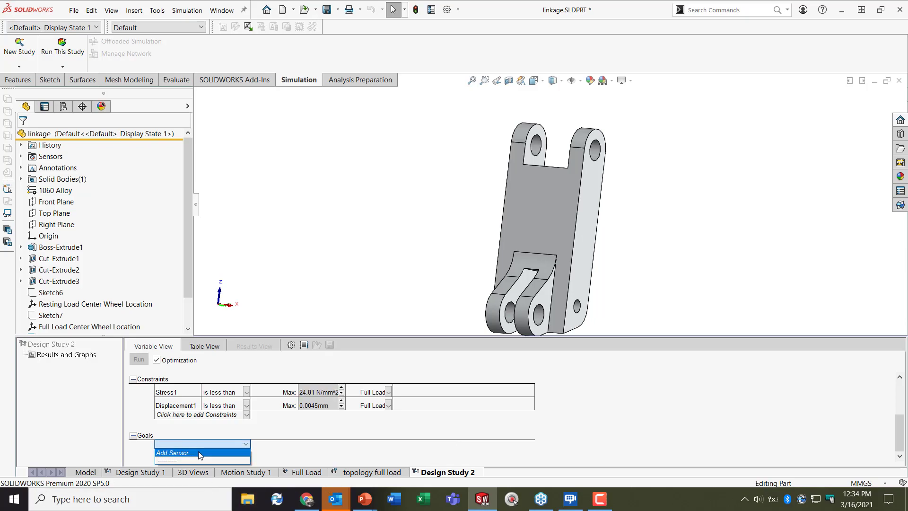
click(200, 456)
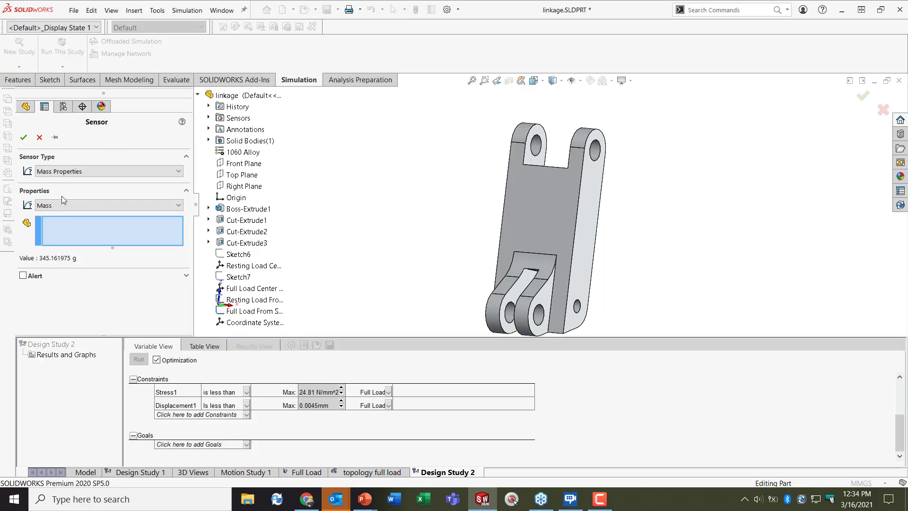
click(24, 139)
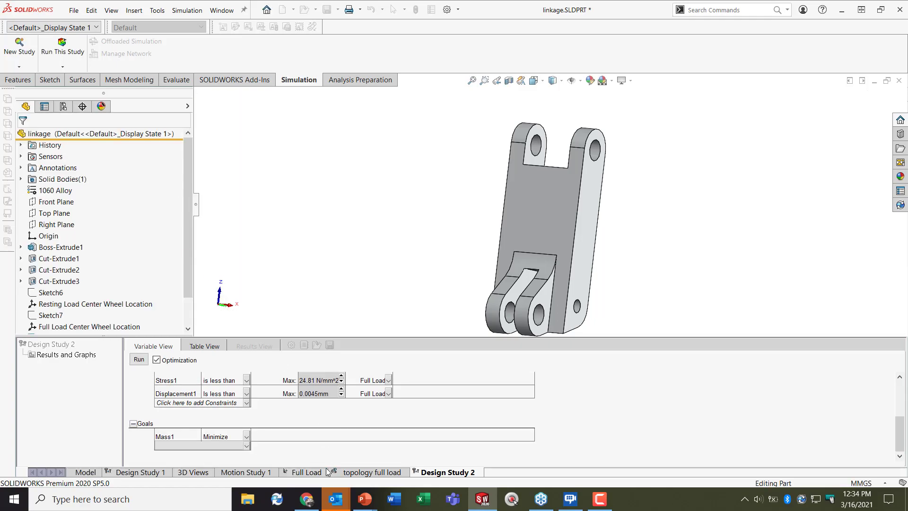
click(248, 435)
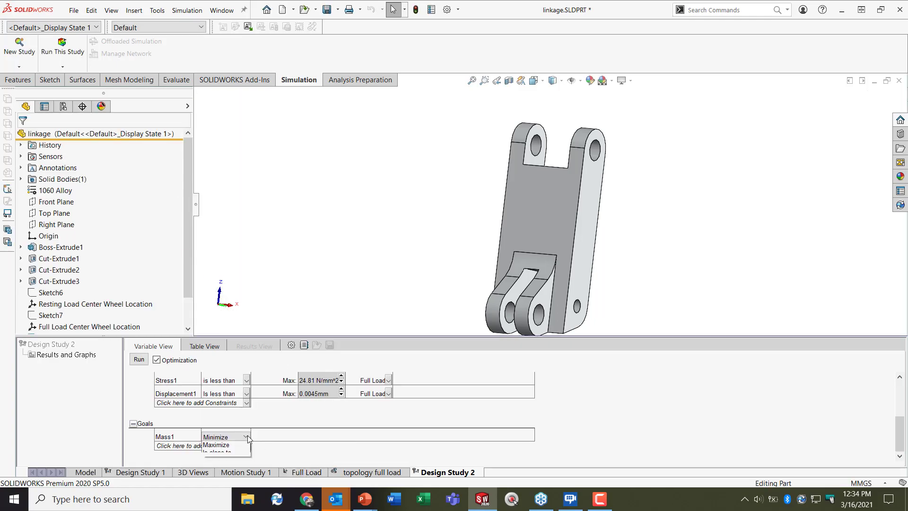
click(248, 435)
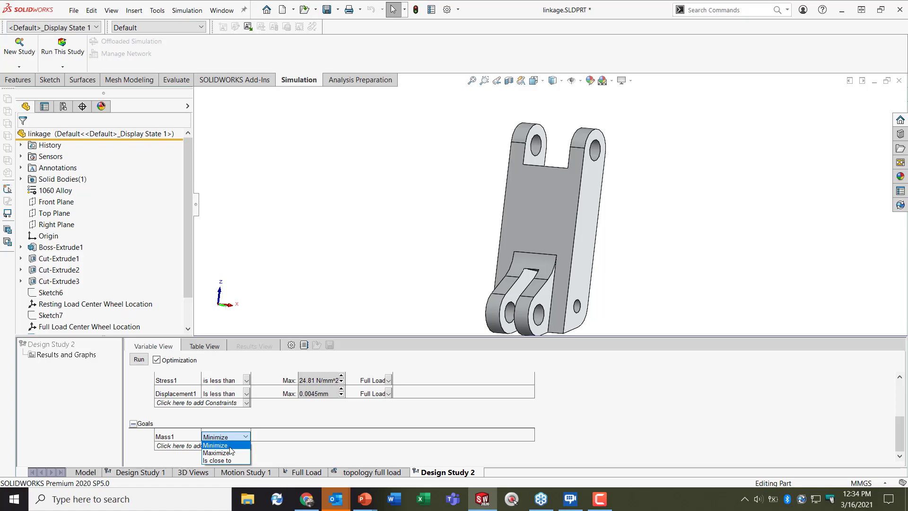
click(222, 446)
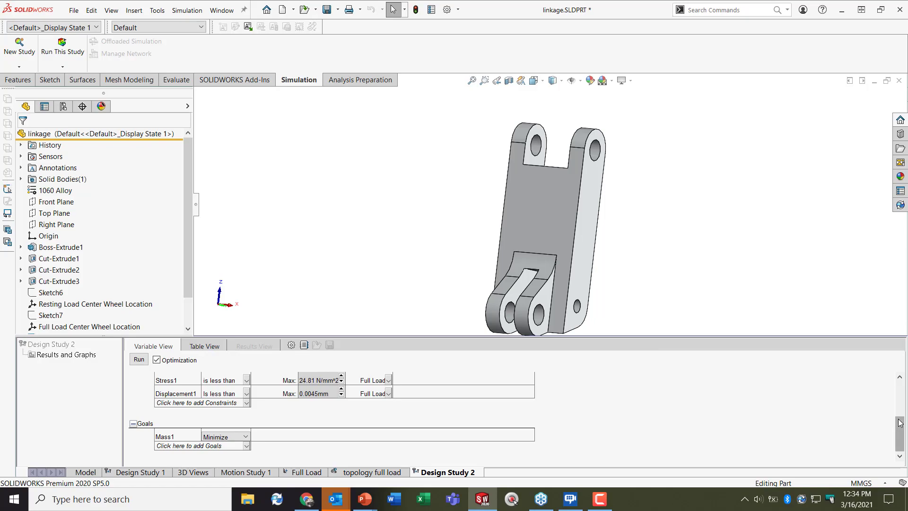
drag(901, 431, 900, 397)
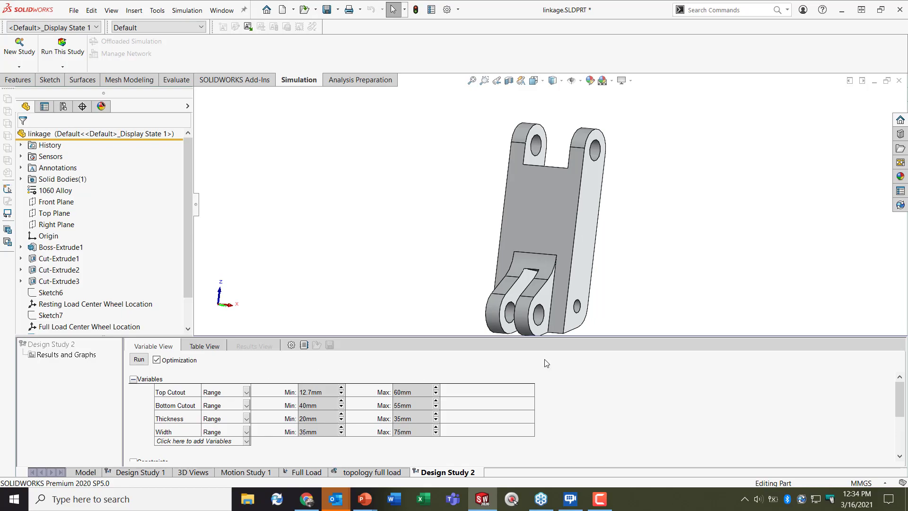
drag(900, 393, 905, 422)
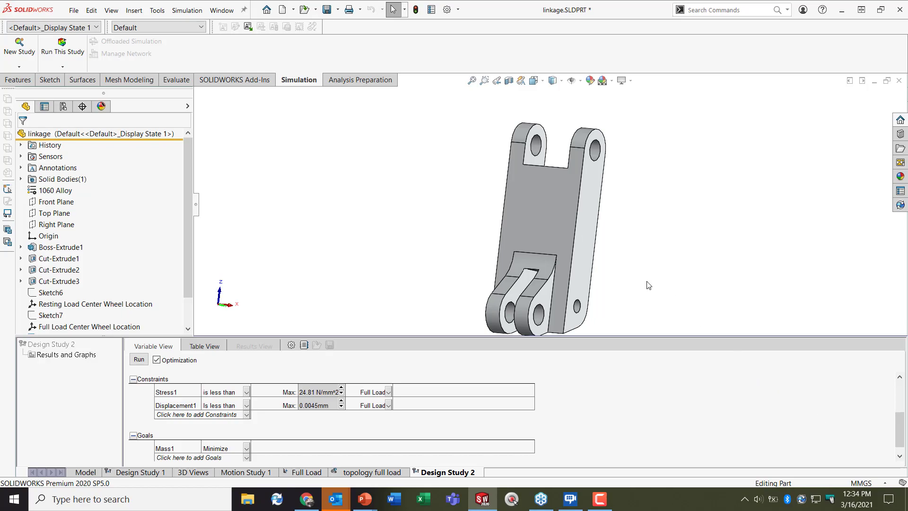
scroll(615, 279, up, 2)
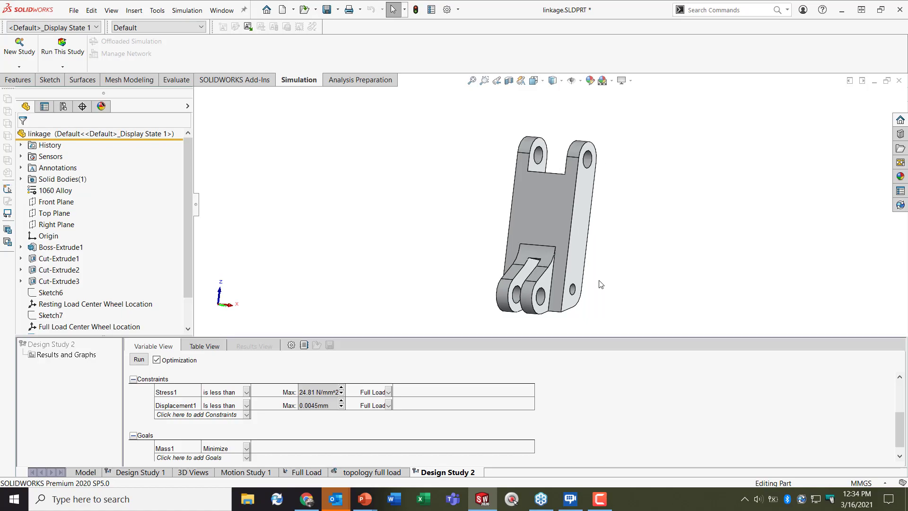
scroll(601, 284, down, 2)
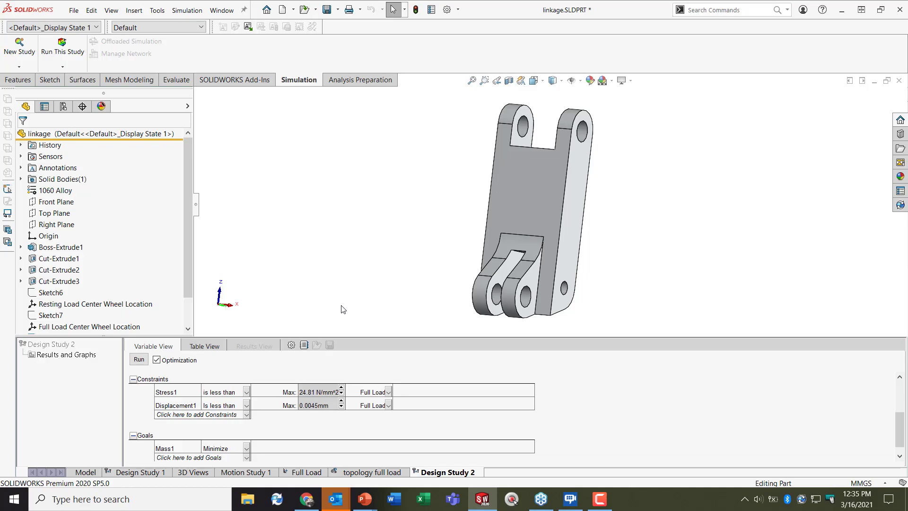
- Create a new topology study for the linkage, keeping the default study name
click(29, 52)
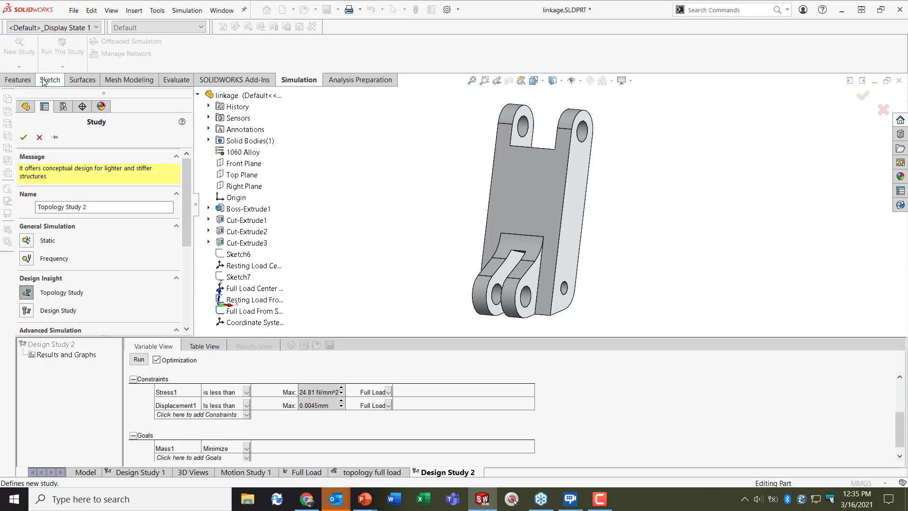
scroll(184, 223, down, 3)
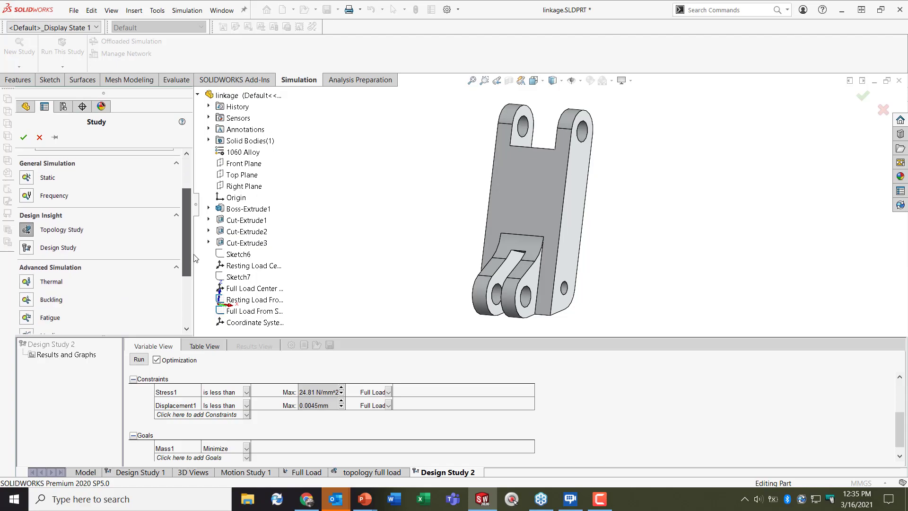
click(28, 227)
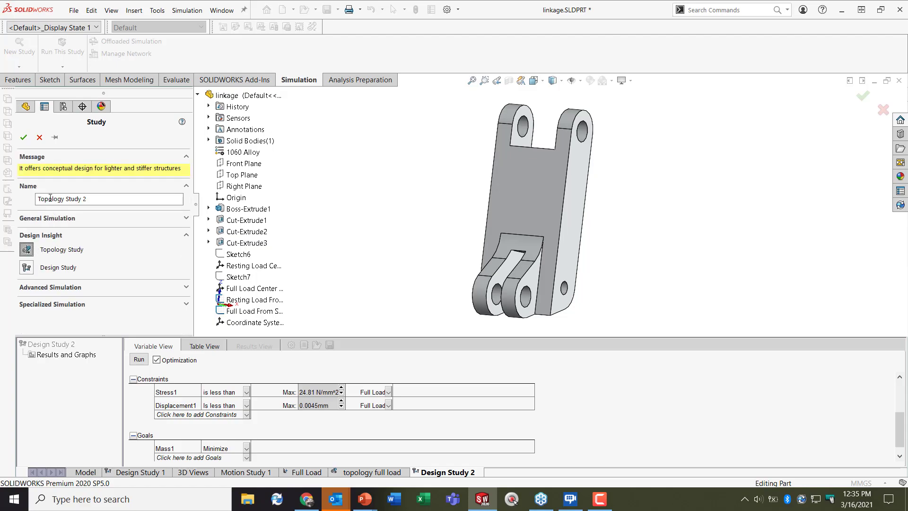
click(27, 139)
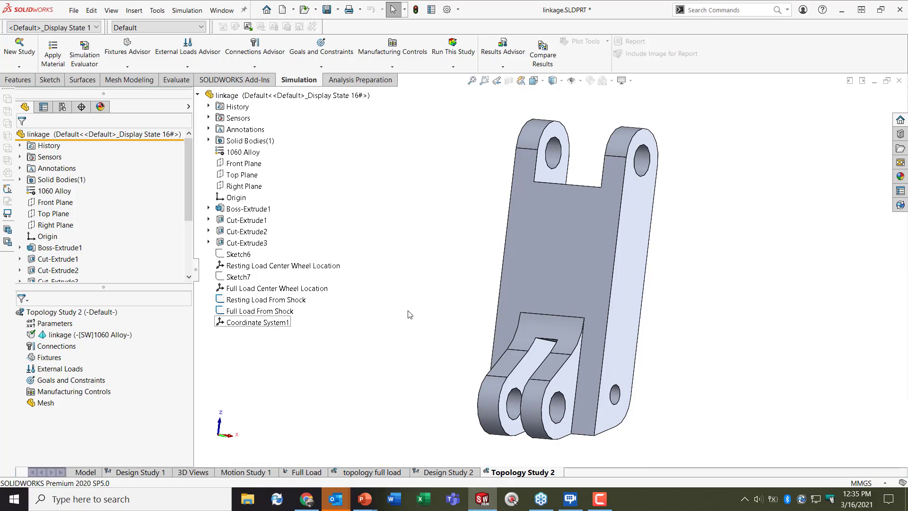
- Copy the linkage's material definition, fixtures, external loads and mesh from the Full Load study into Topology Study 2, and check the copied fixture and loads
click(315, 472)
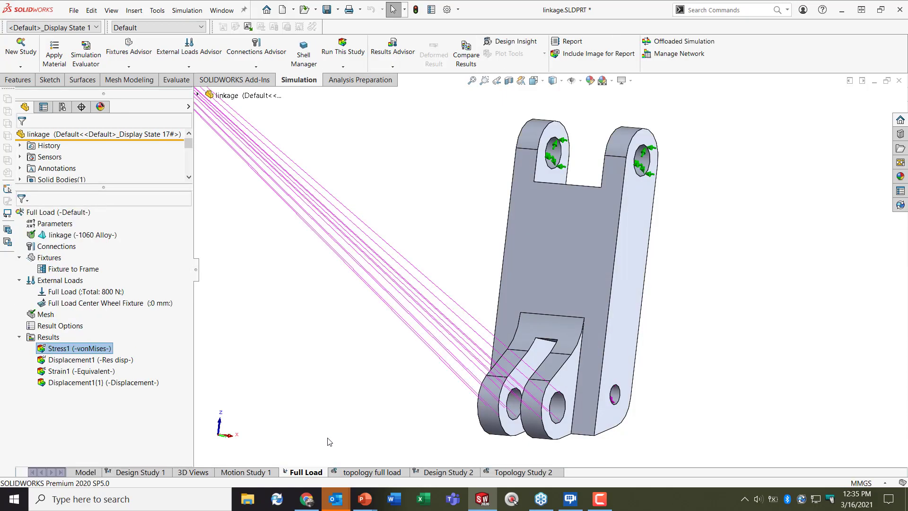
click(85, 236)
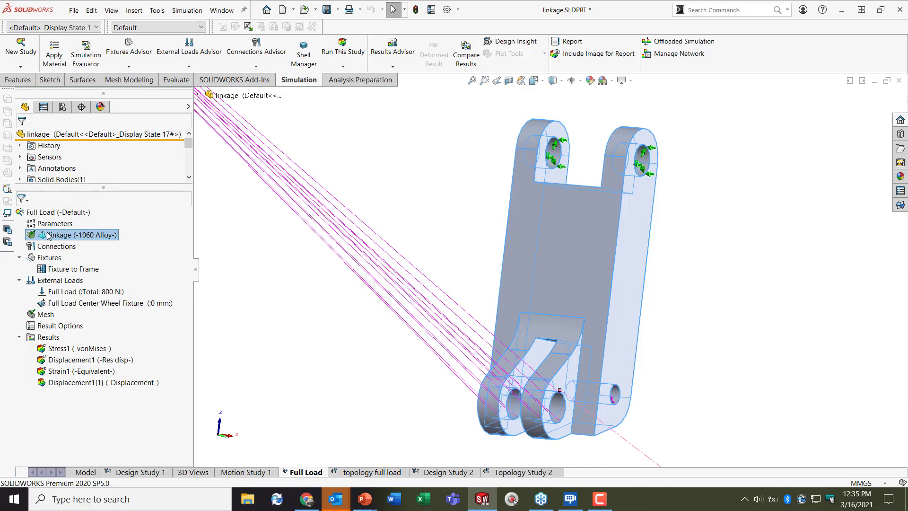
drag(47, 235, 521, 475)
drag(49, 257, 502, 473)
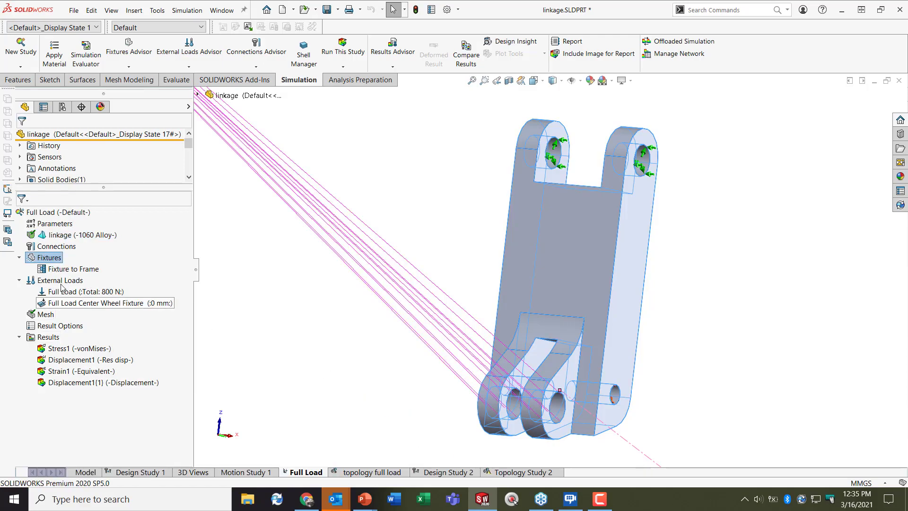
drag(53, 283, 504, 473)
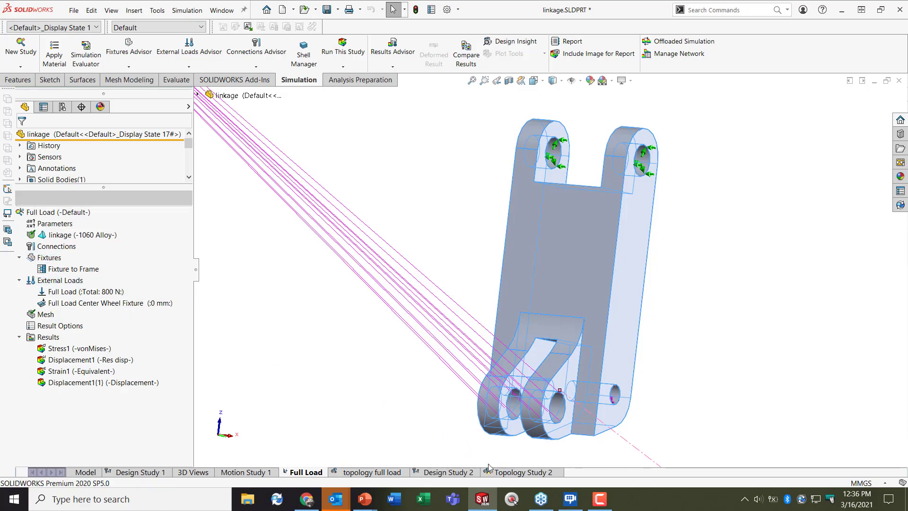
drag(45, 314, 511, 472)
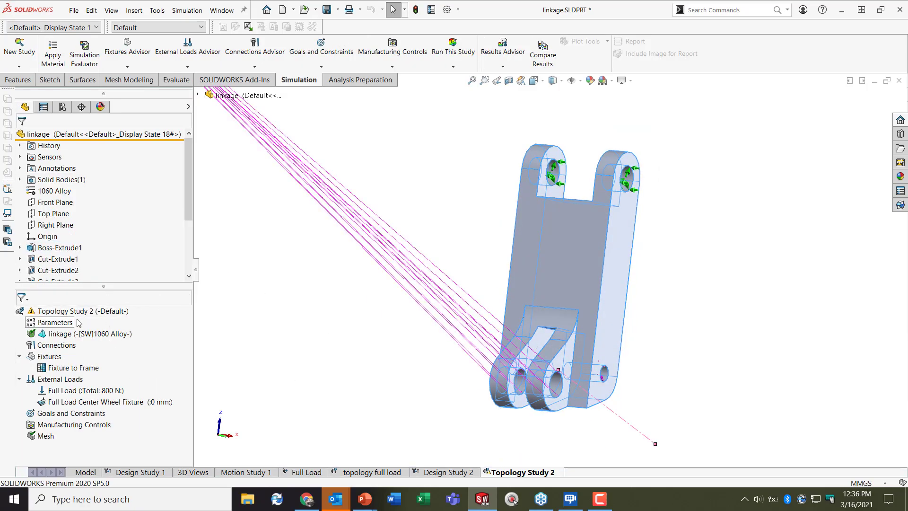
click(58, 370)
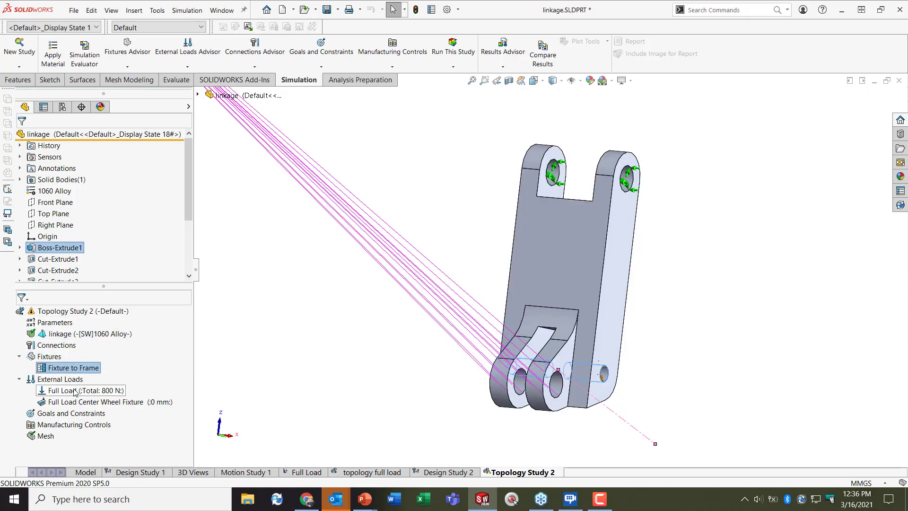
click(76, 392)
click(85, 403)
click(350, 362)
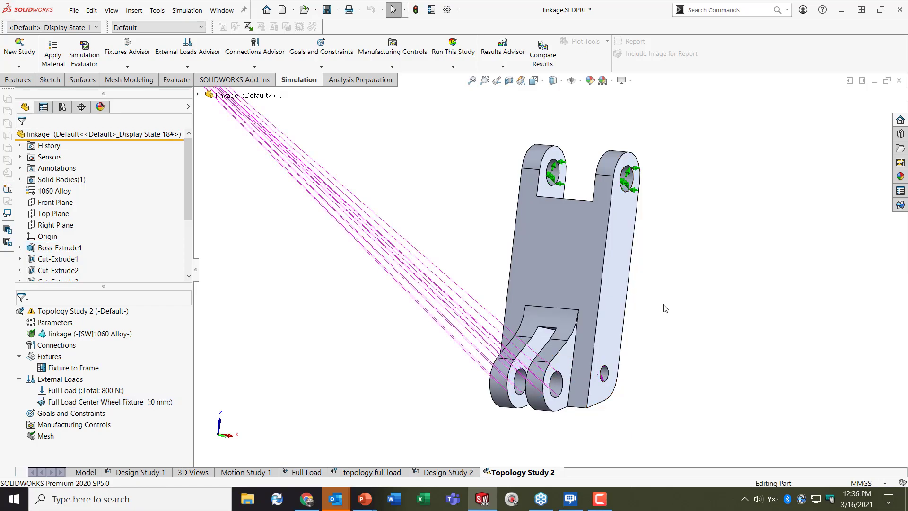
- Set the topology study's goal to Minimize Mass and add a displacement constraint with a factor of 1.3 times the maximum model displacement
scroll(661, 296, down, 2)
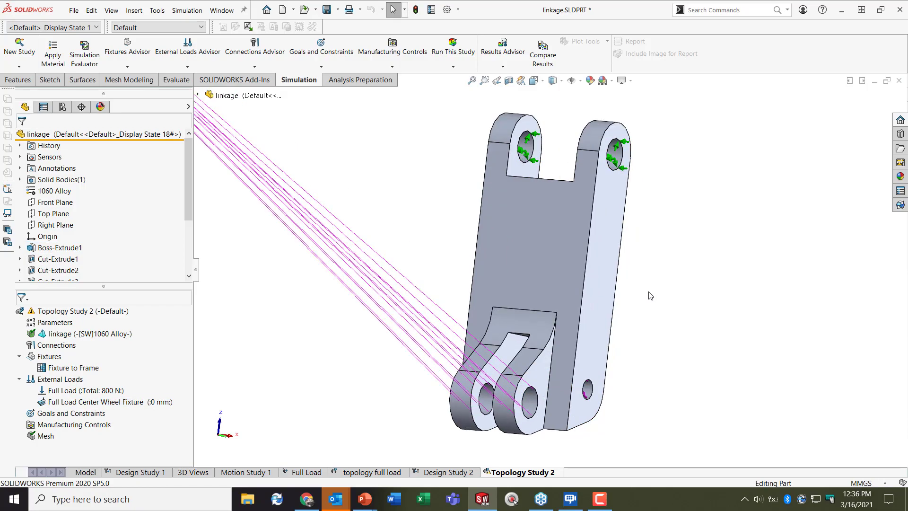
right_click(59, 416)
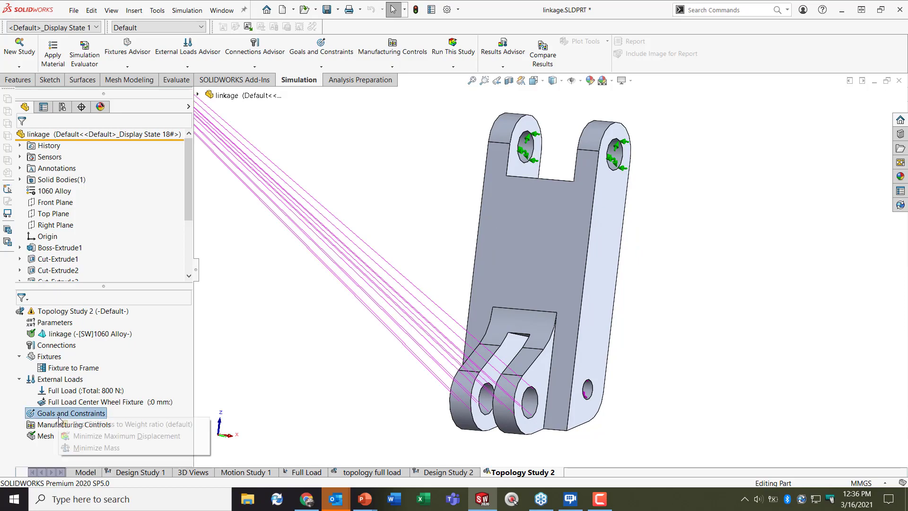
click(99, 448)
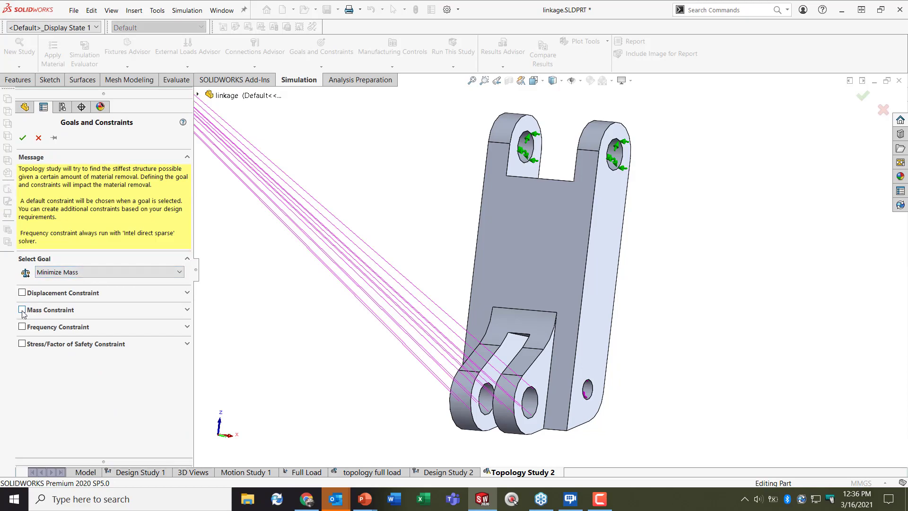
click(21, 293)
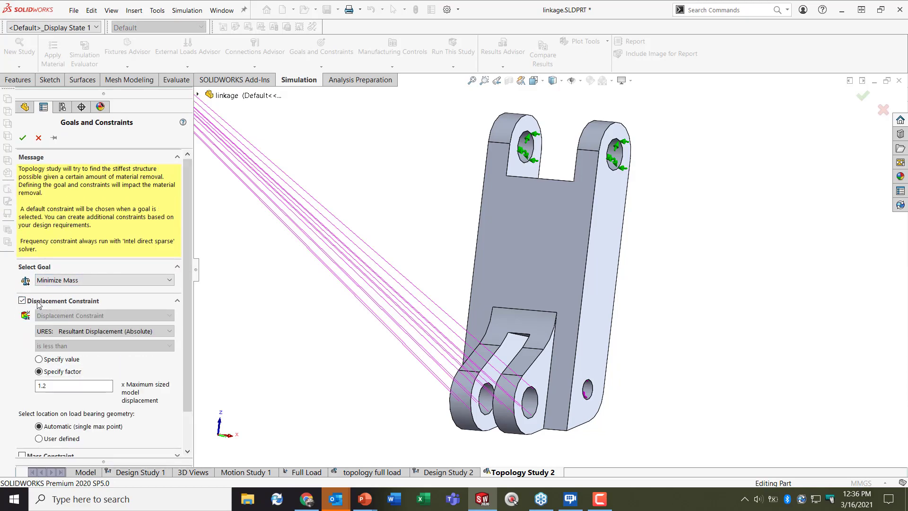
click(68, 385)
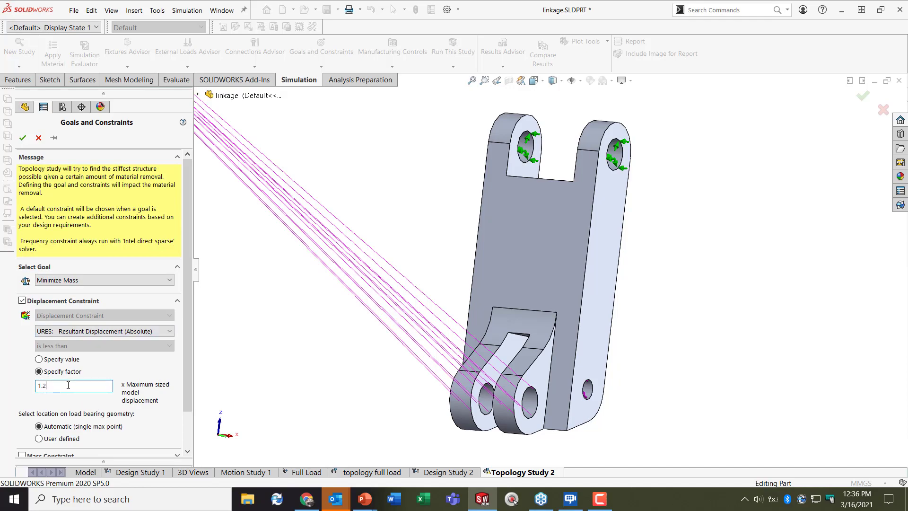
text(3)
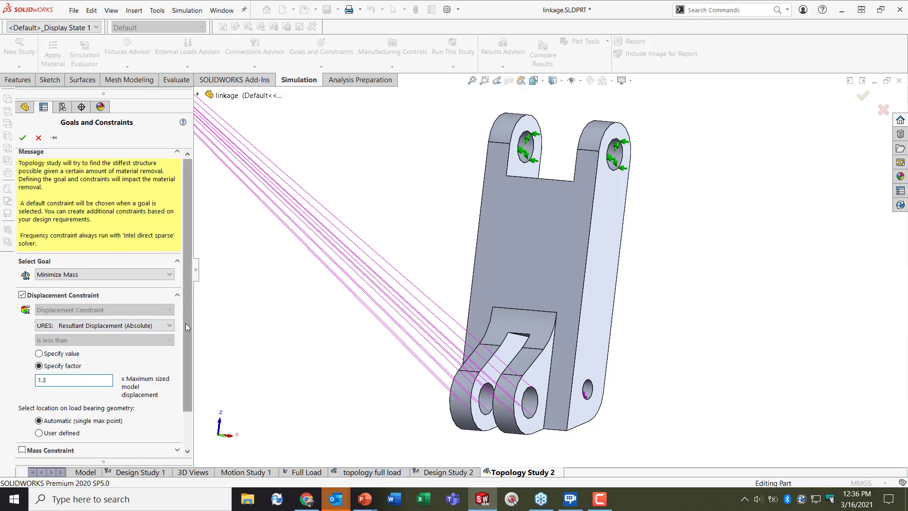
- Add a stress constraint at 90% of the material yield strength and accept the goals and constraints
scroll(185, 322, down, 2)
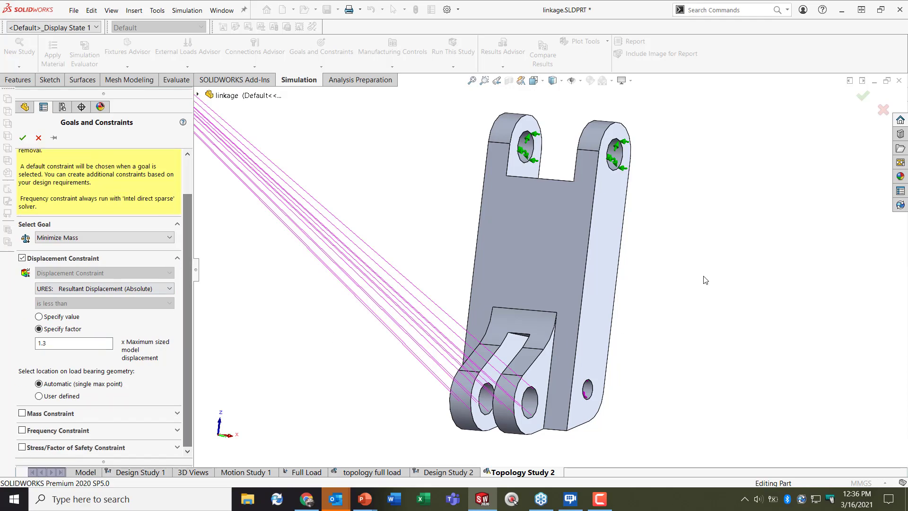
click(22, 448)
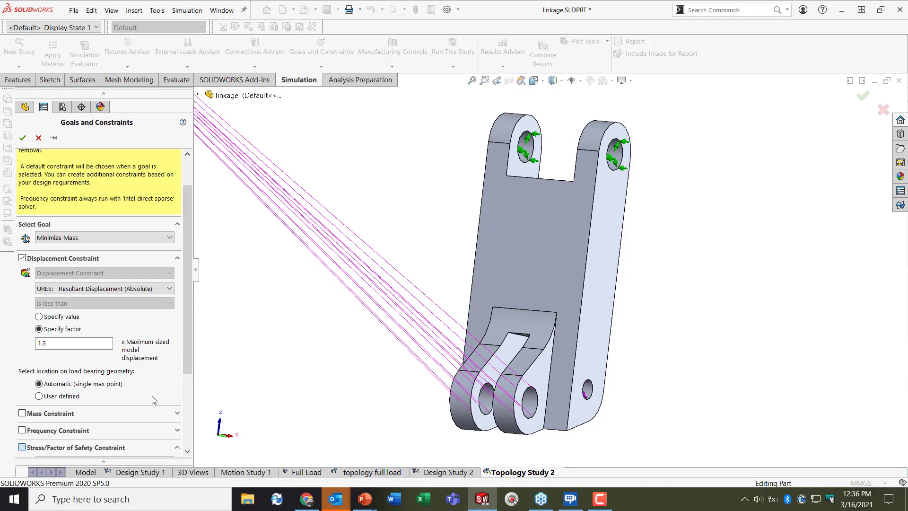
drag(184, 345, 183, 415)
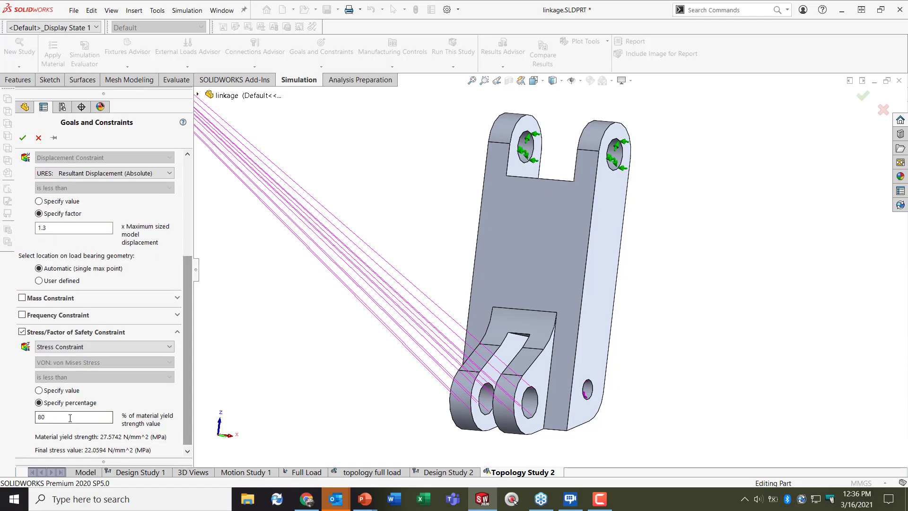
text(90)
drag(189, 372, 188, 393)
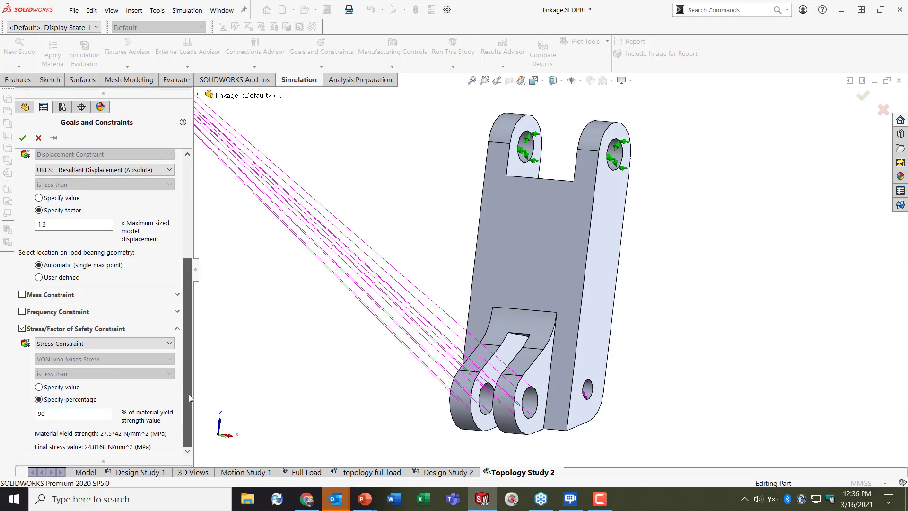
click(22, 137)
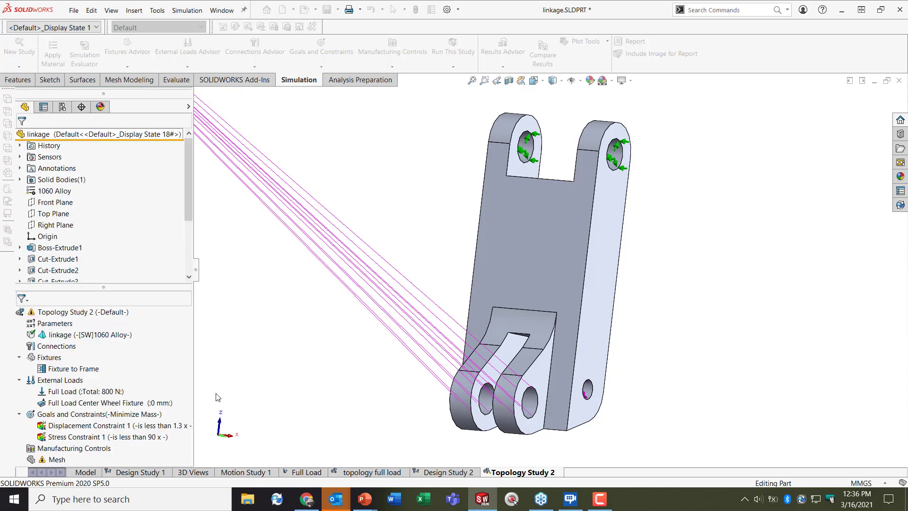
- Start a preserved region and select the cylindrical faces of the two upper arm holes, the two lower lug holes and the lower side hole
right_click(69, 449)
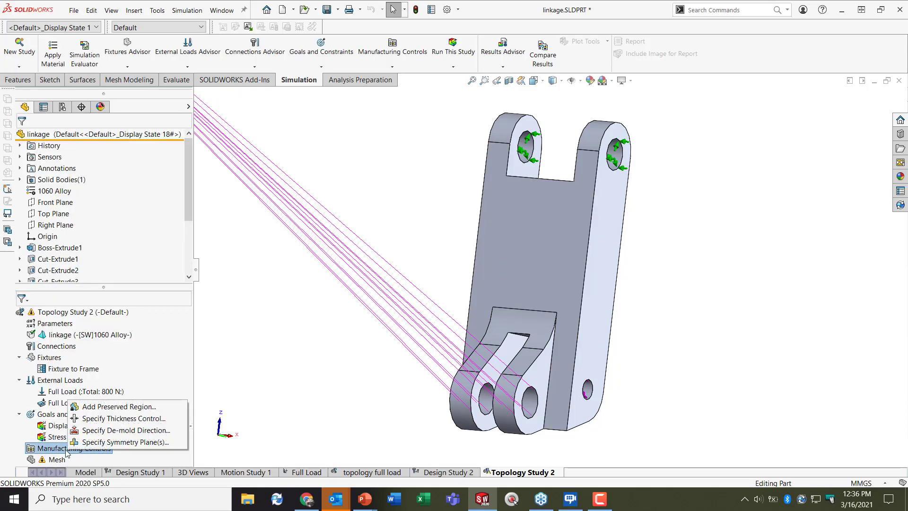
click(96, 408)
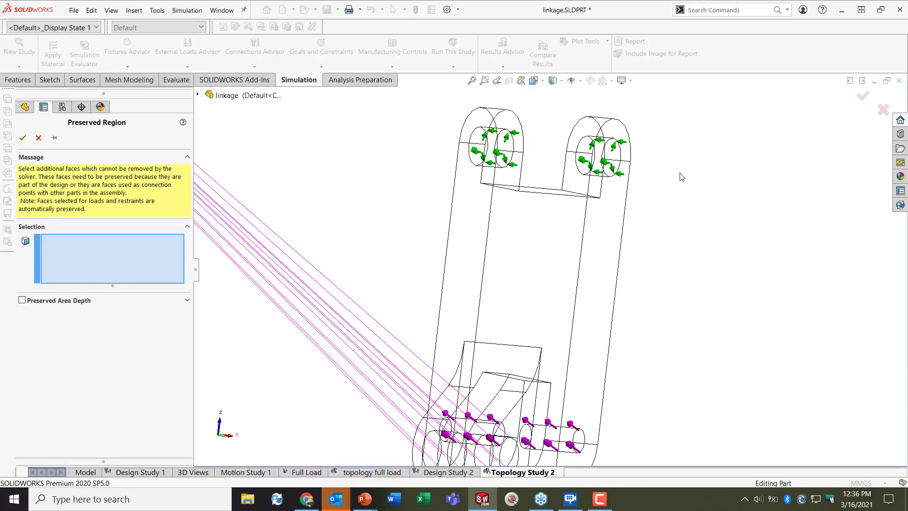
click(620, 165)
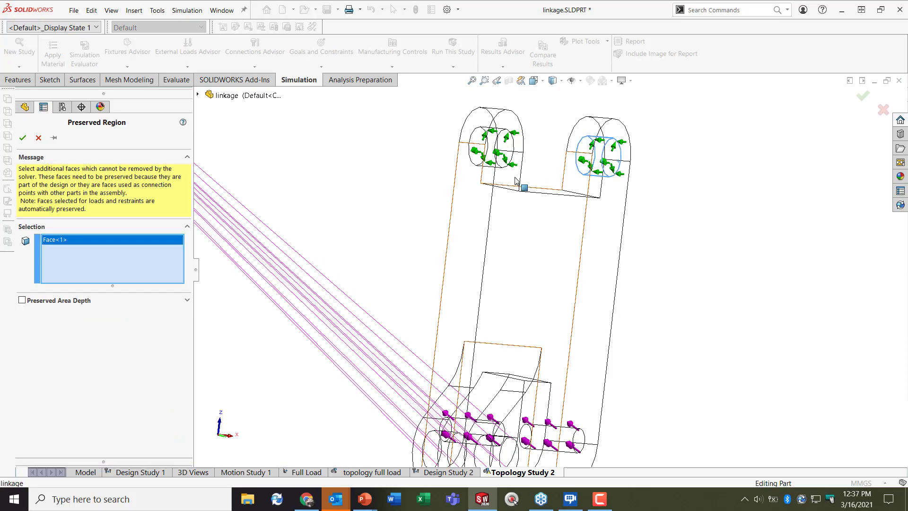
click(502, 149)
scroll(526, 264, up, 4)
scroll(542, 350, down, 5)
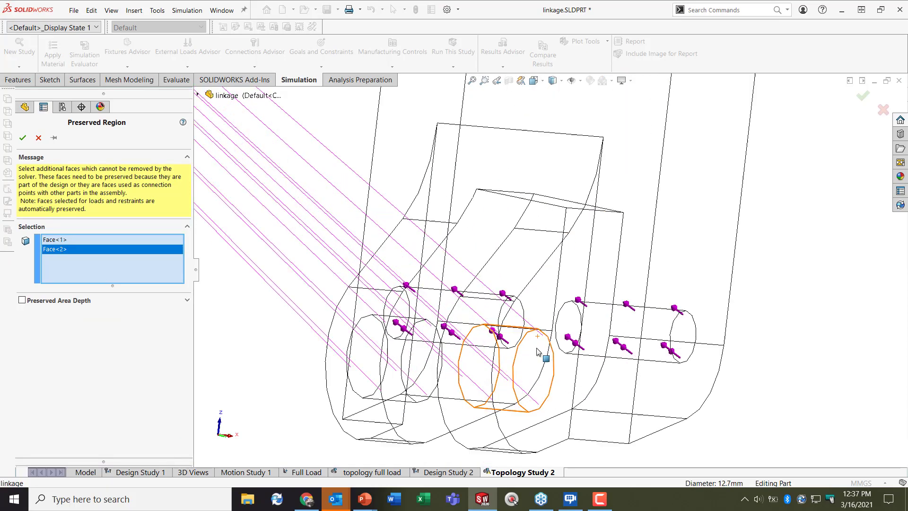
click(539, 352)
click(436, 365)
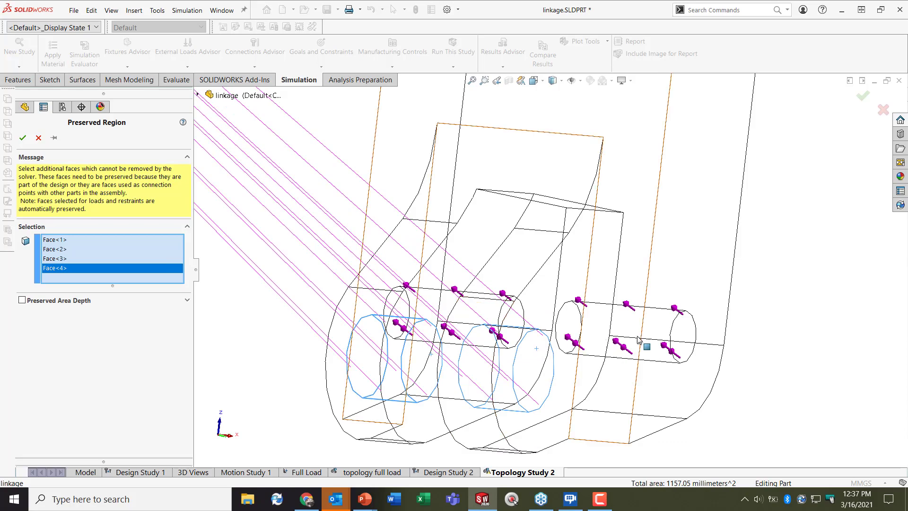
click(675, 335)
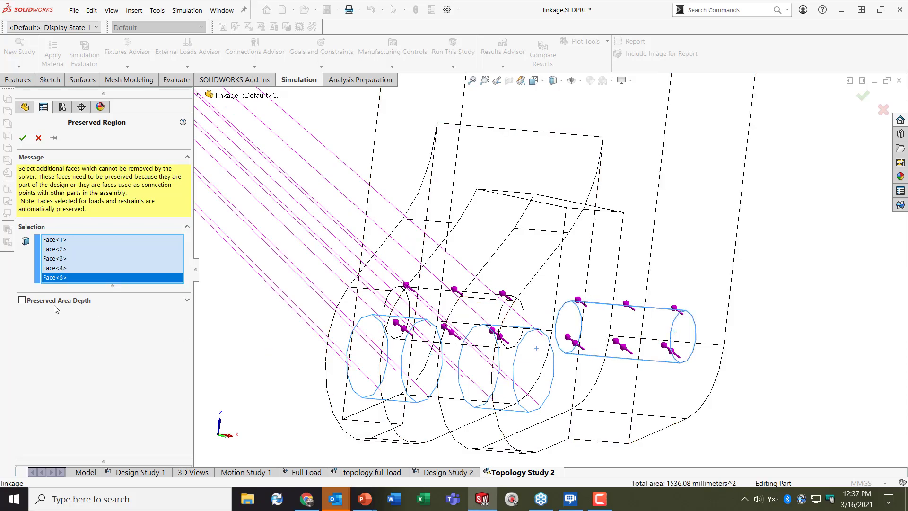
- Enable the Preserved Area Depth at 5 mm, inspect its geometry preview, and accept the preserved region
click(22, 299)
double_click(56, 338)
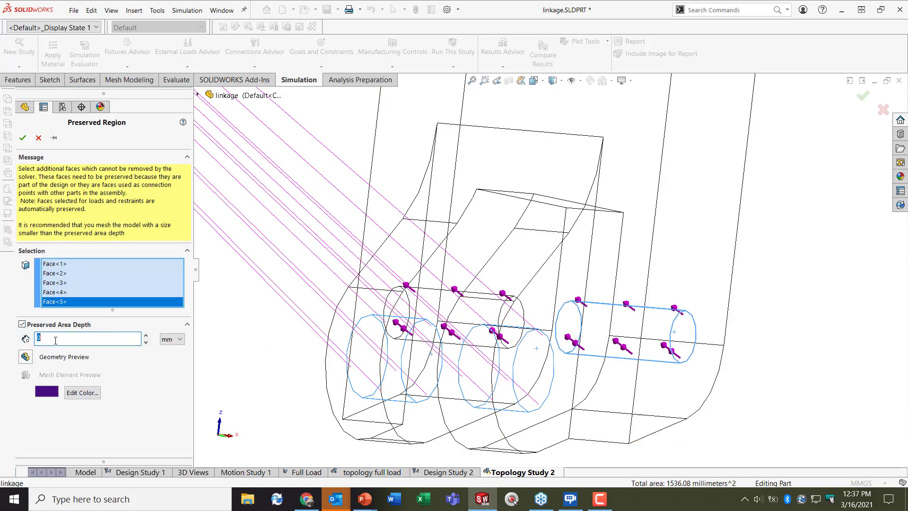
text(5)
click(25, 357)
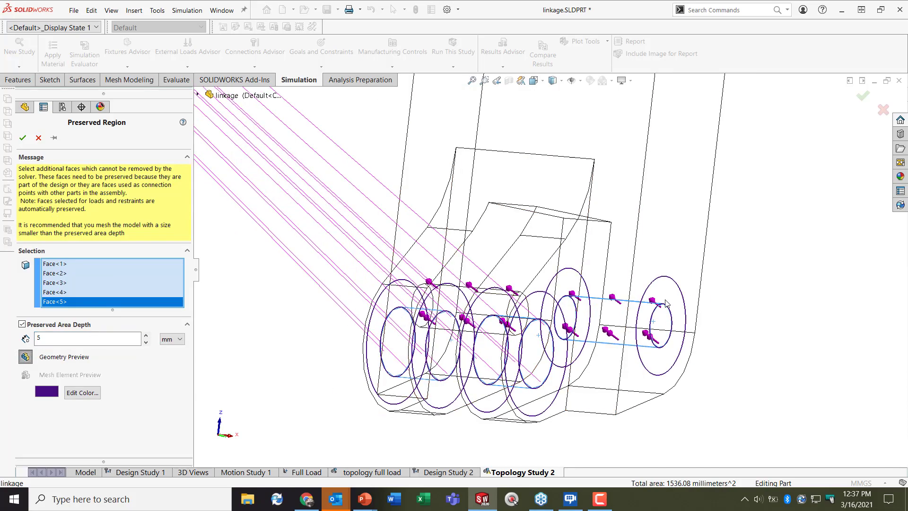
middle_drag(668, 303, 558, 265)
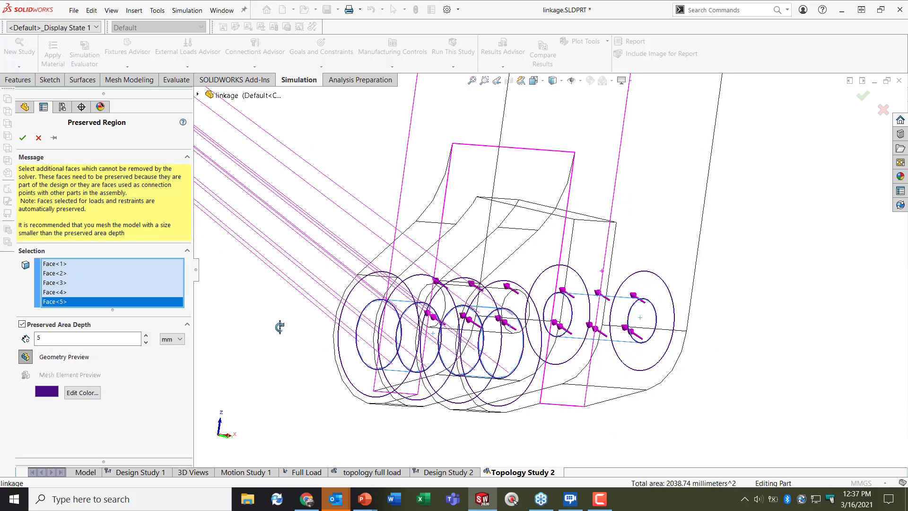
click(22, 140)
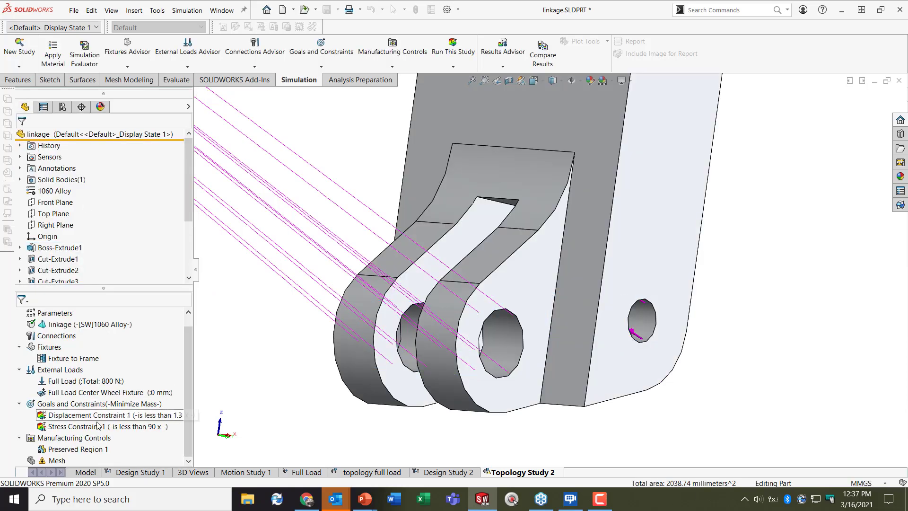
- Add a half symmetry manufacturing control to the topology study using the Right Plane
right_click(78, 439)
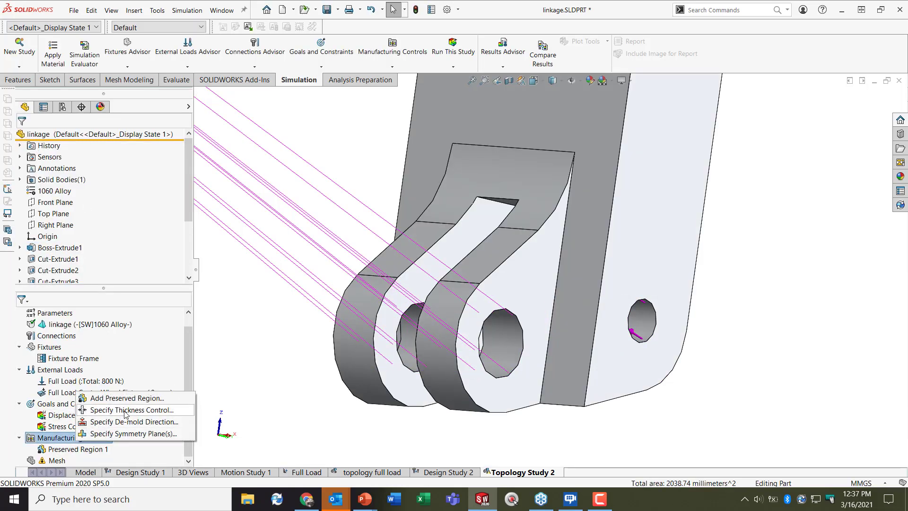
click(138, 434)
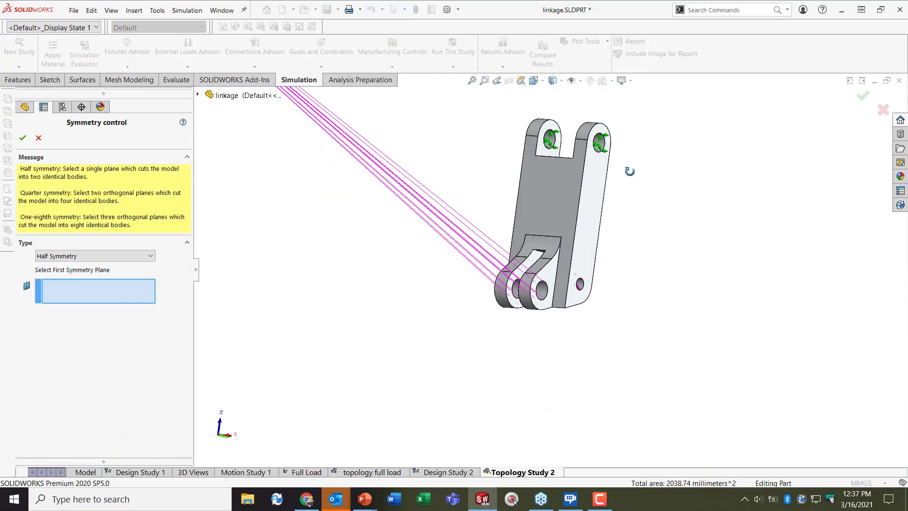
click(198, 95)
click(244, 186)
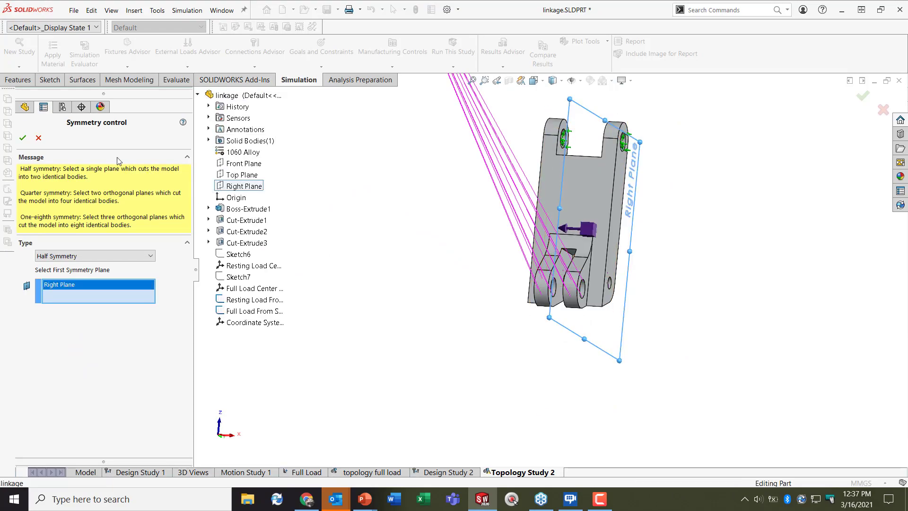
click(22, 137)
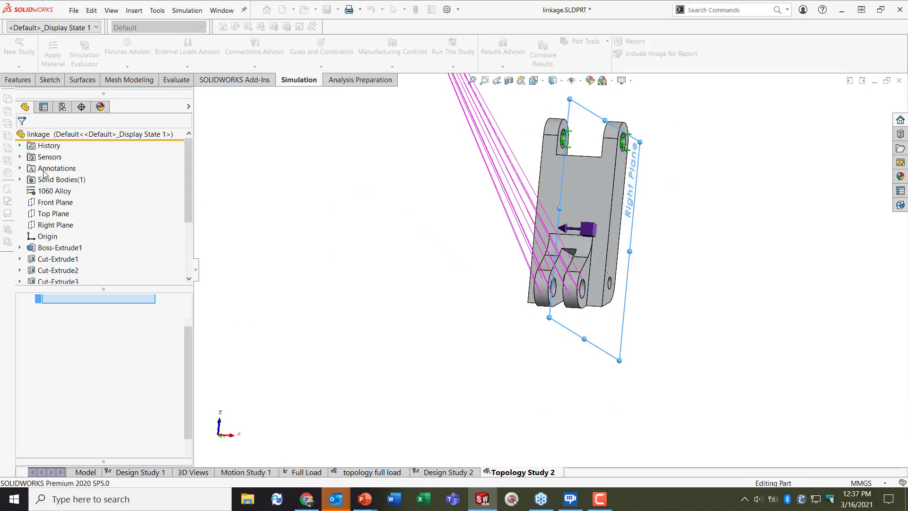
- Add a Mid-Plane (Both Directions) de-mold control with automatic central mid plane, using the short edge of the upper slot as pull direction
right_click(104, 440)
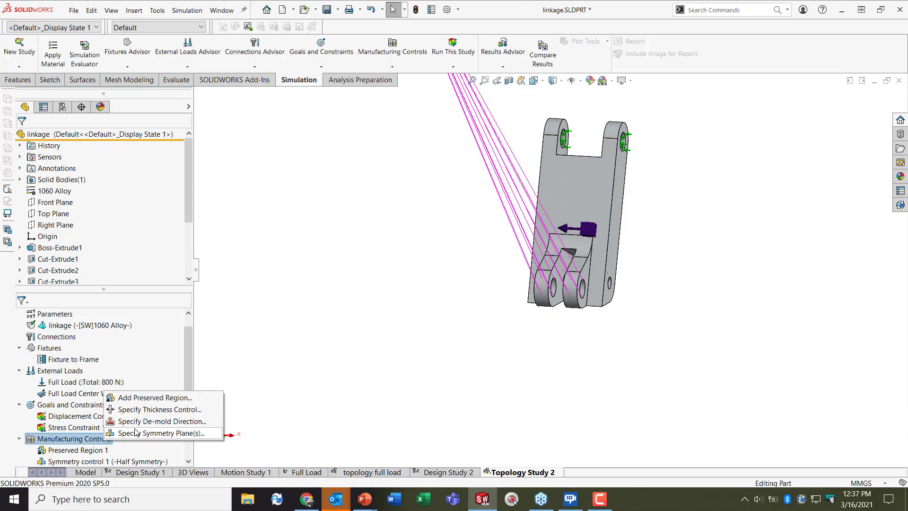
click(137, 421)
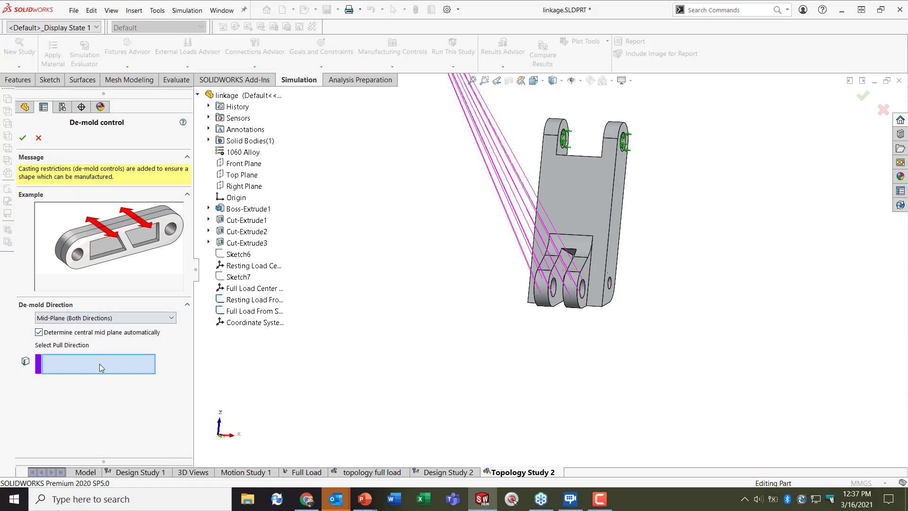
middle_drag(585, 187, 546, 178)
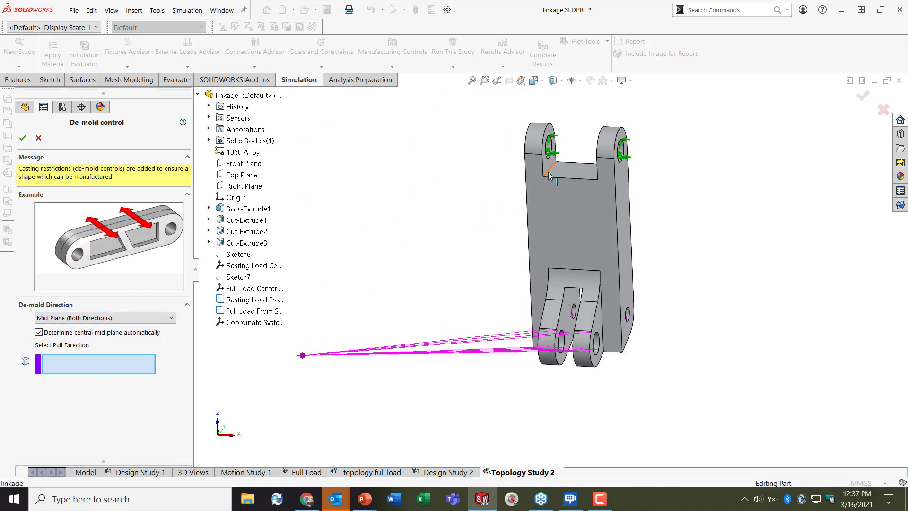
click(549, 172)
middle_drag(651, 265, 544, 149)
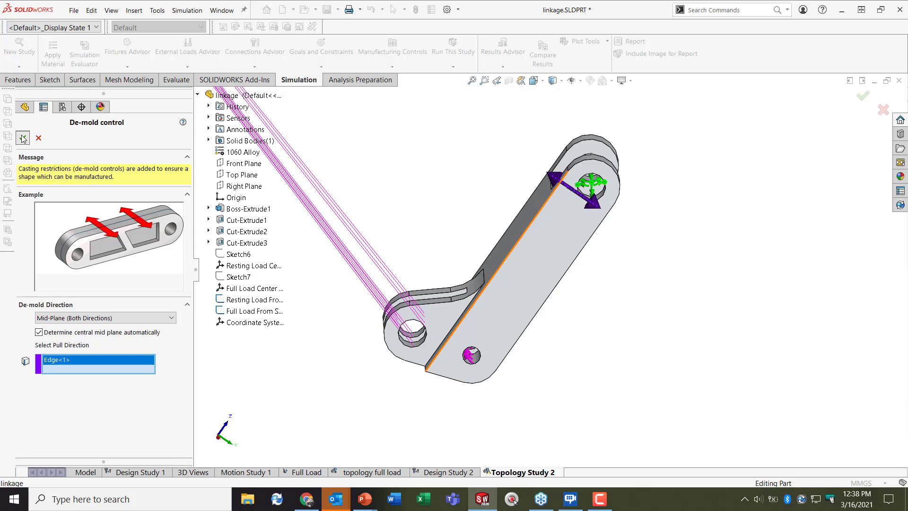
click(22, 138)
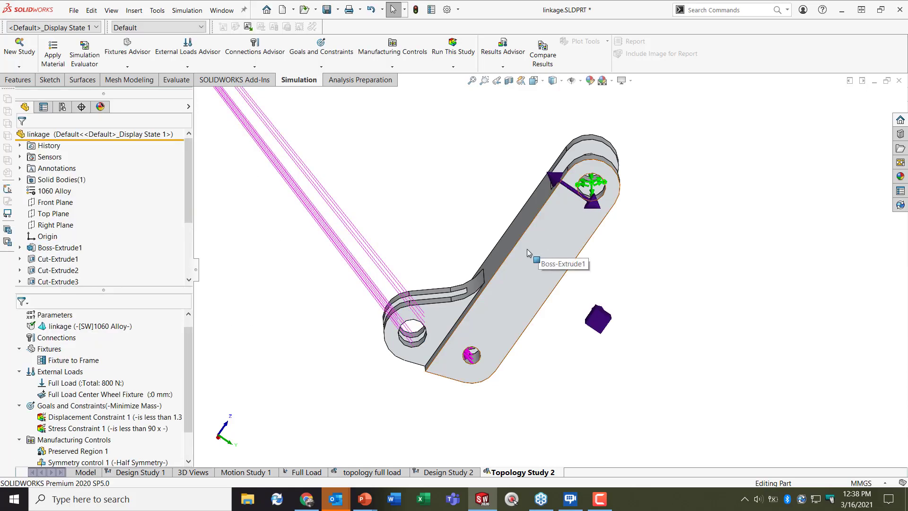
middle_drag(572, 229, 598, 251)
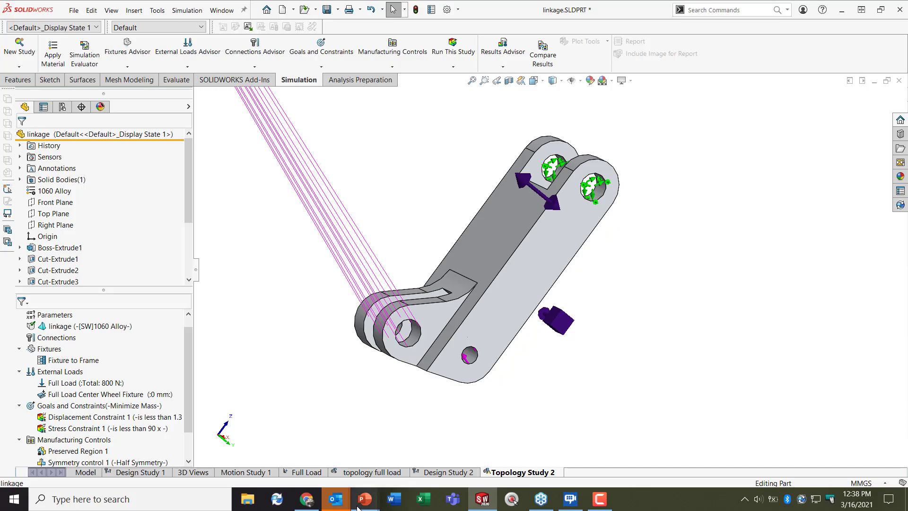
mouse_move(358, 507)
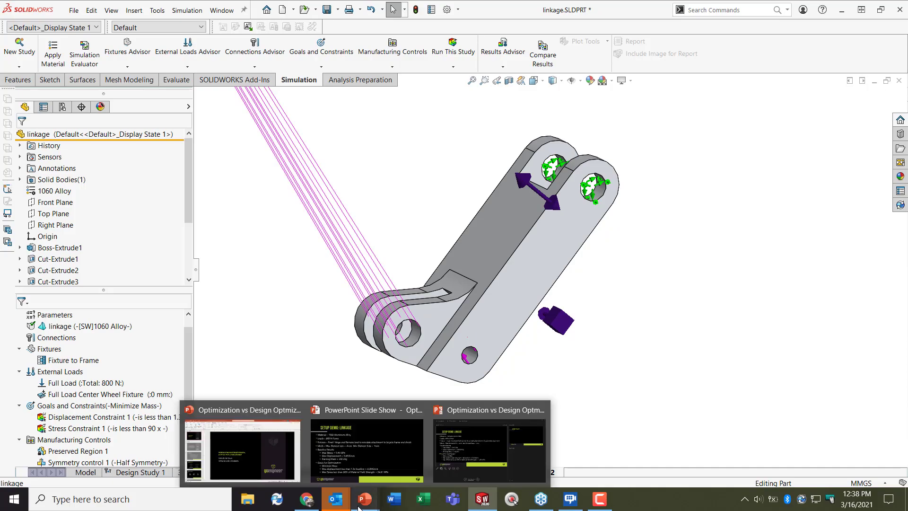
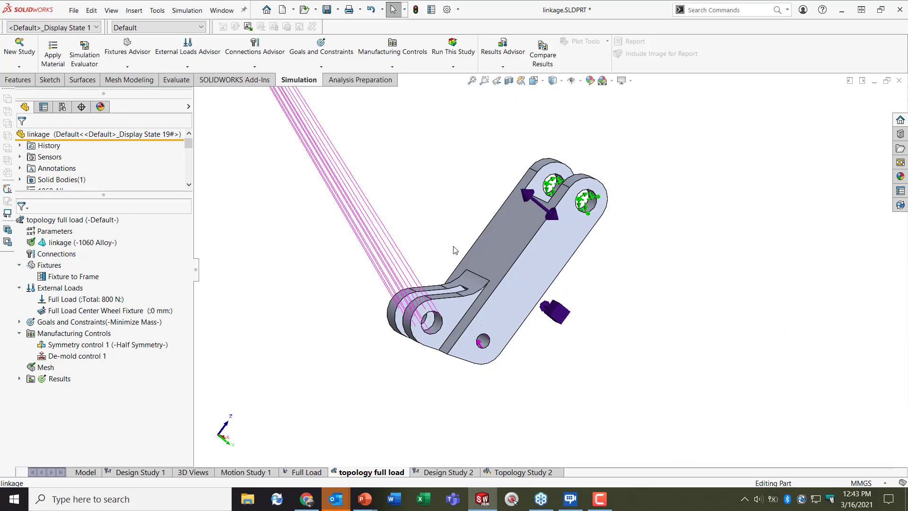
- Return to the part model and overlay the topology full load study's Material Mass1 result using Simulation Display
middle_drag(499, 205, 474, 198)
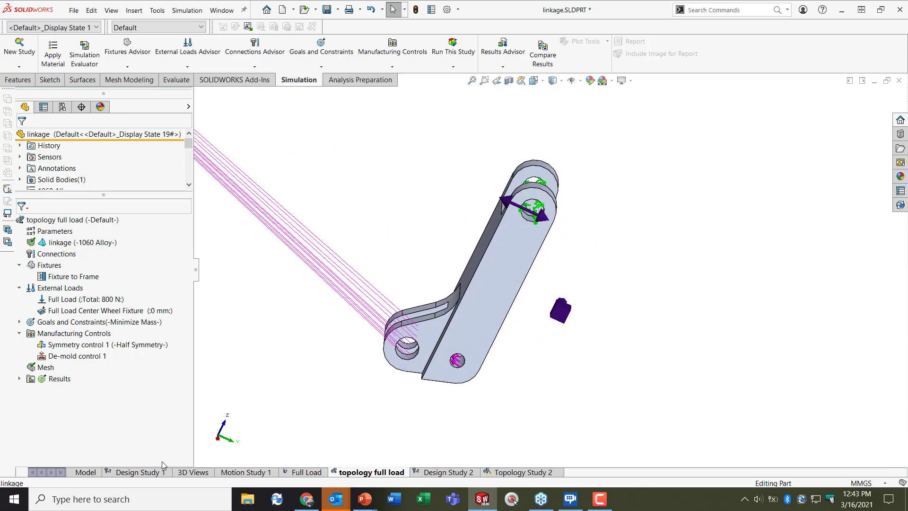
click(86, 472)
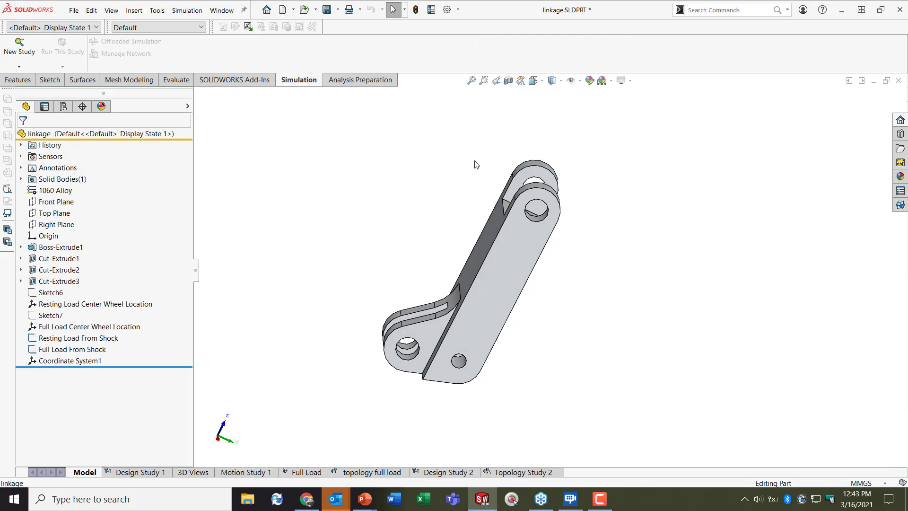
middle_drag(502, 162, 604, 126)
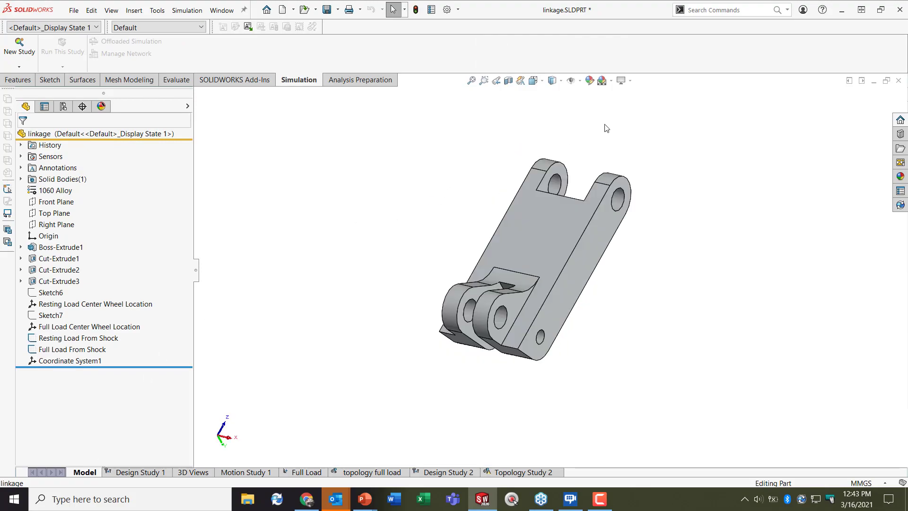
click(629, 83)
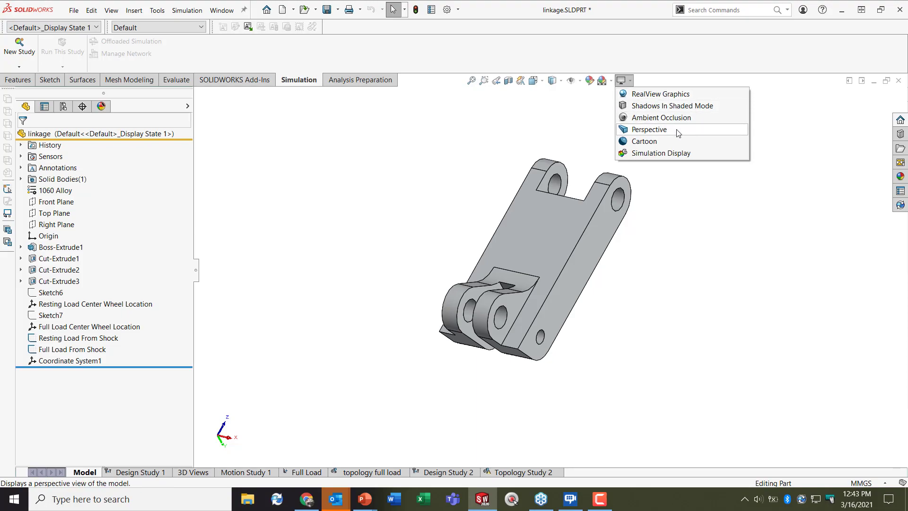
click(686, 154)
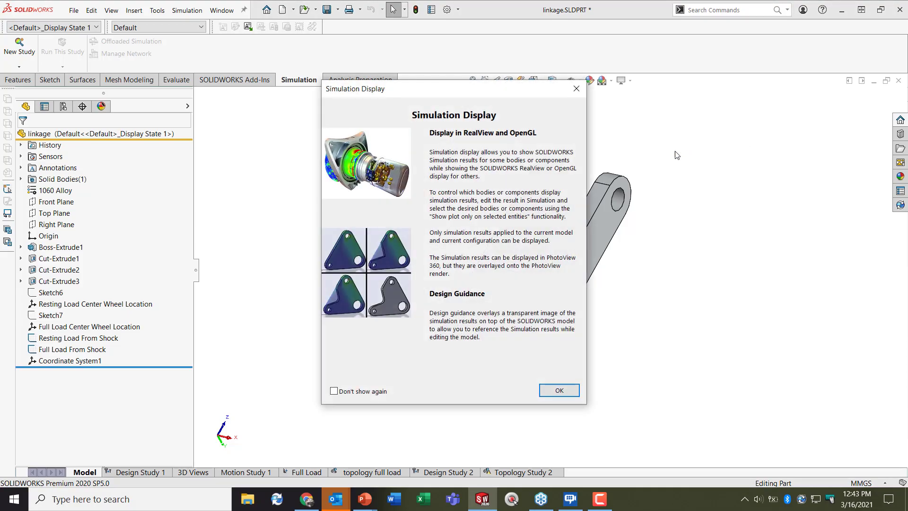
click(560, 390)
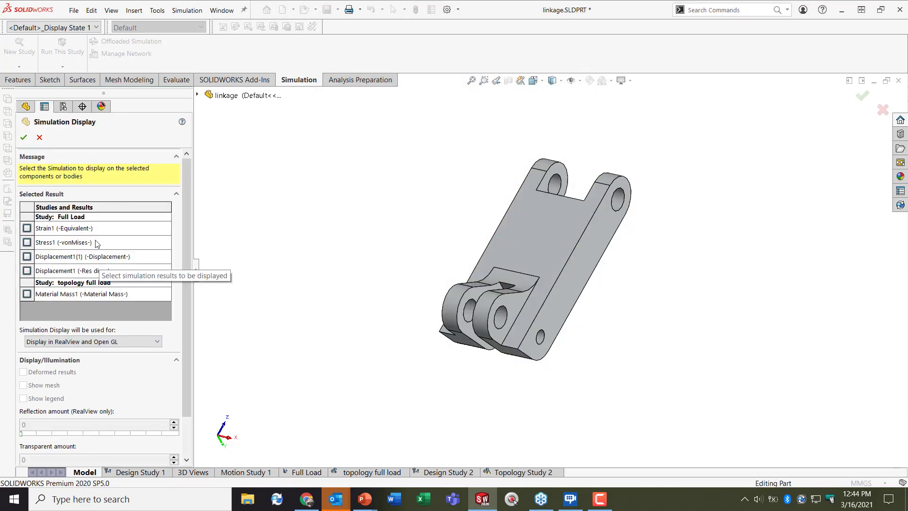
click(28, 294)
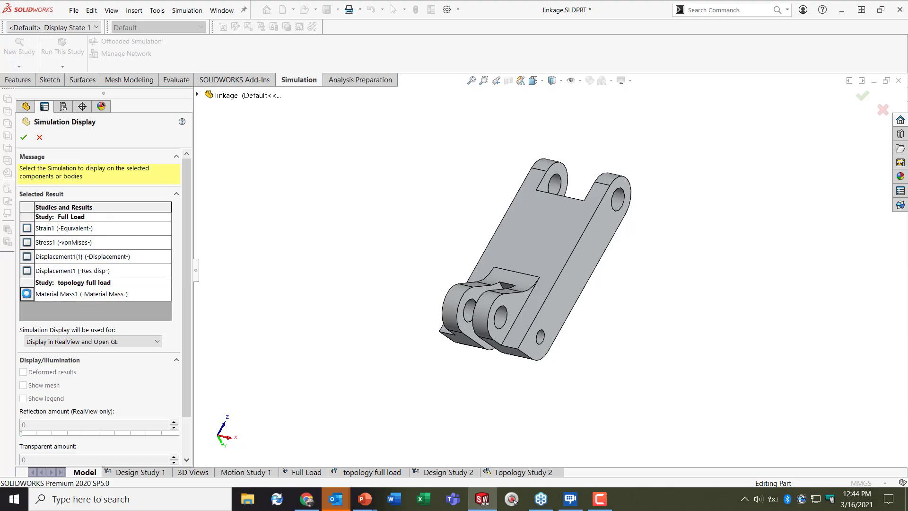
middle_drag(601, 213, 642, 224)
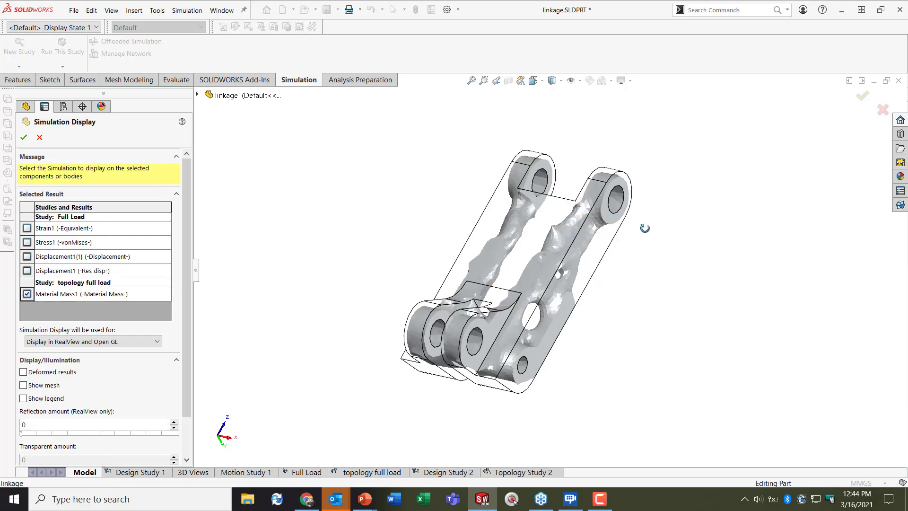
click(863, 96)
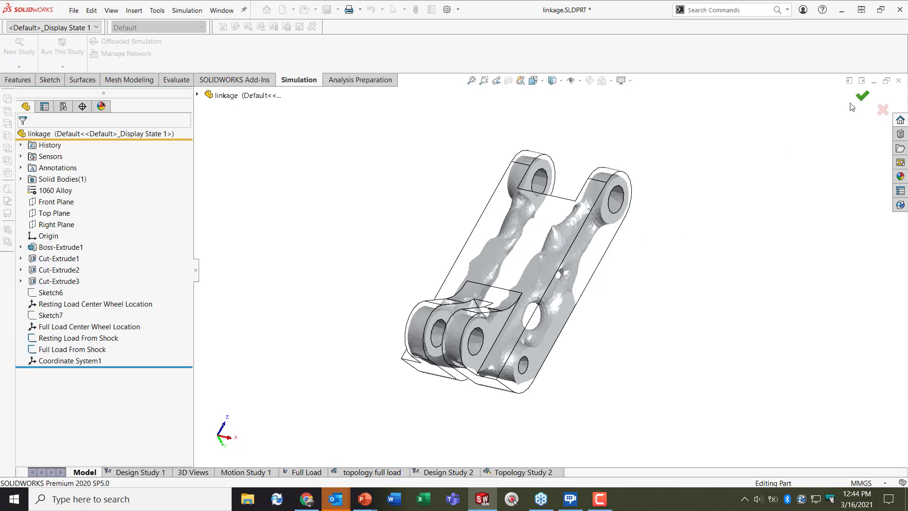
- Sketch a U-shaped spline on the linkage's large front face, tracing the central opening of the topology result, and exit the sketch
middle_drag(541, 235, 495, 326)
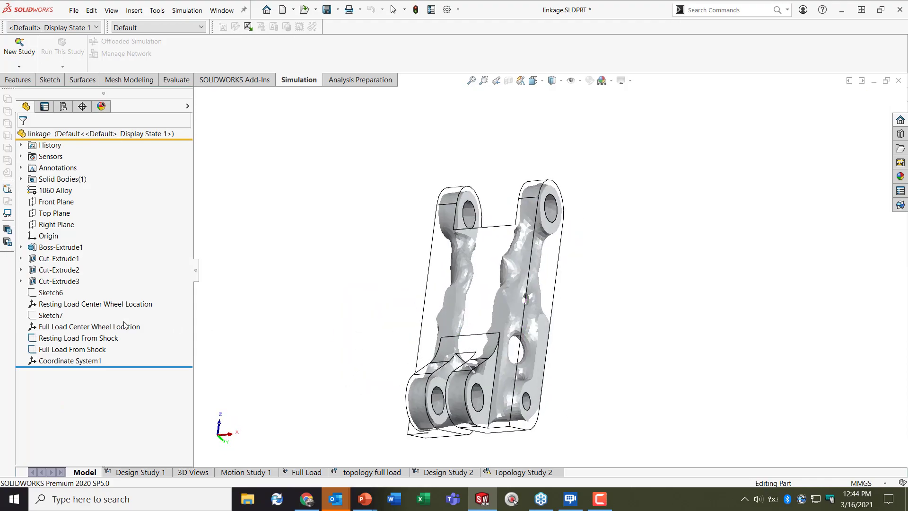
click(511, 283)
click(516, 269)
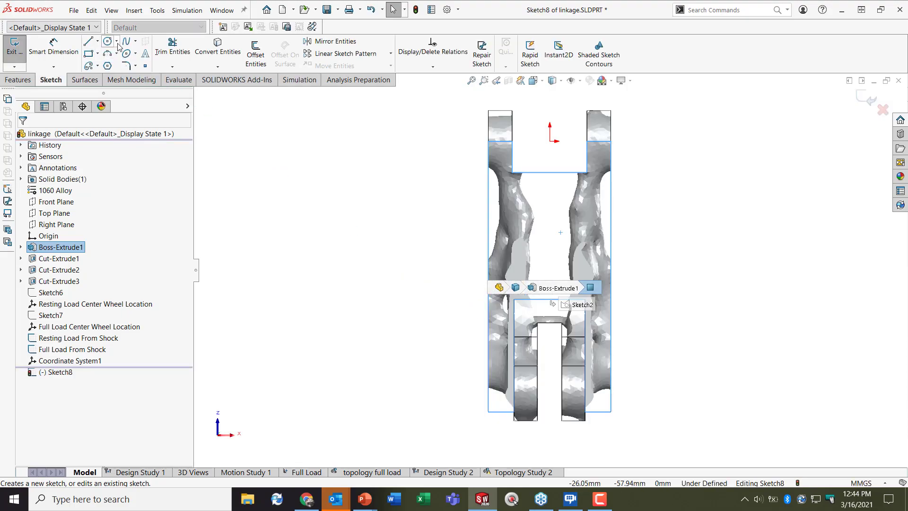
click(126, 41)
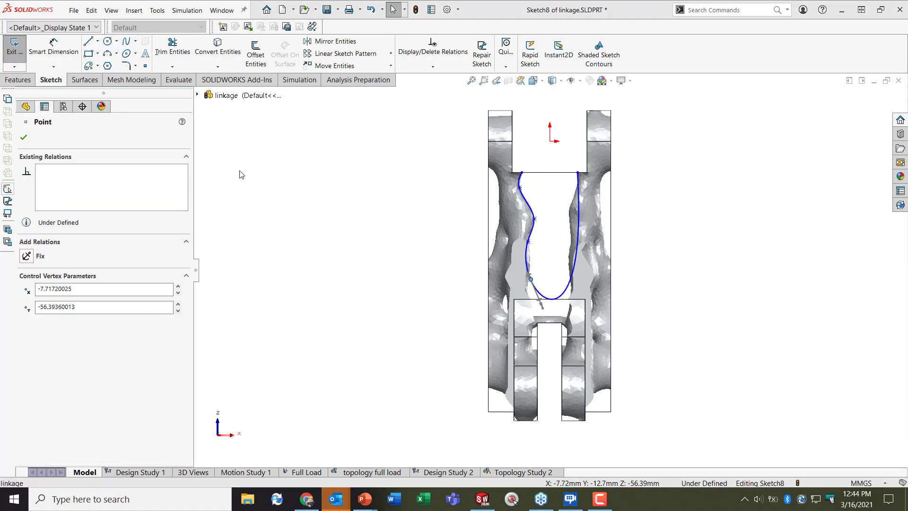
click(23, 136)
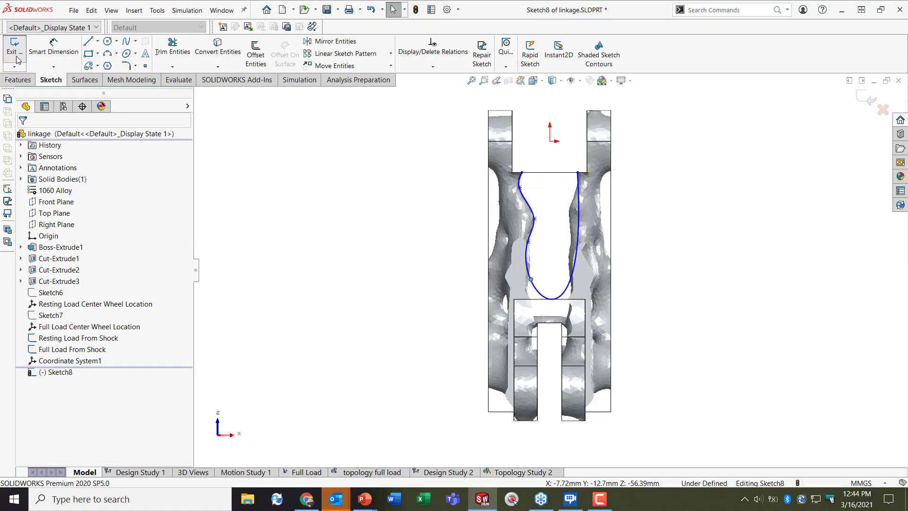
click(17, 57)
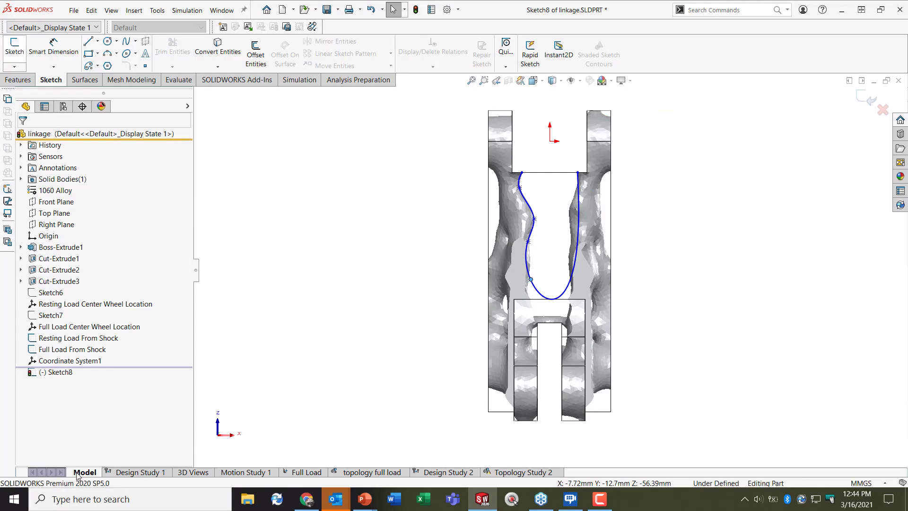
click(623, 81)
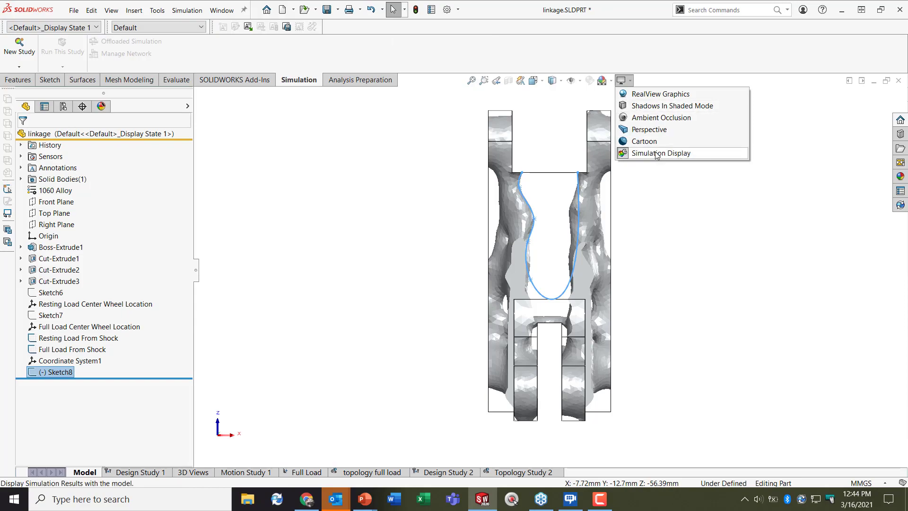
click(257, 139)
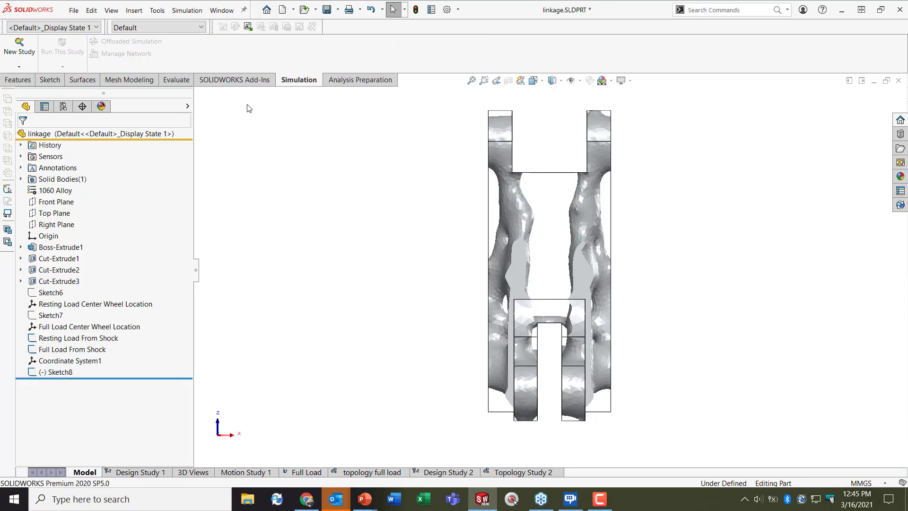
click(256, 81)
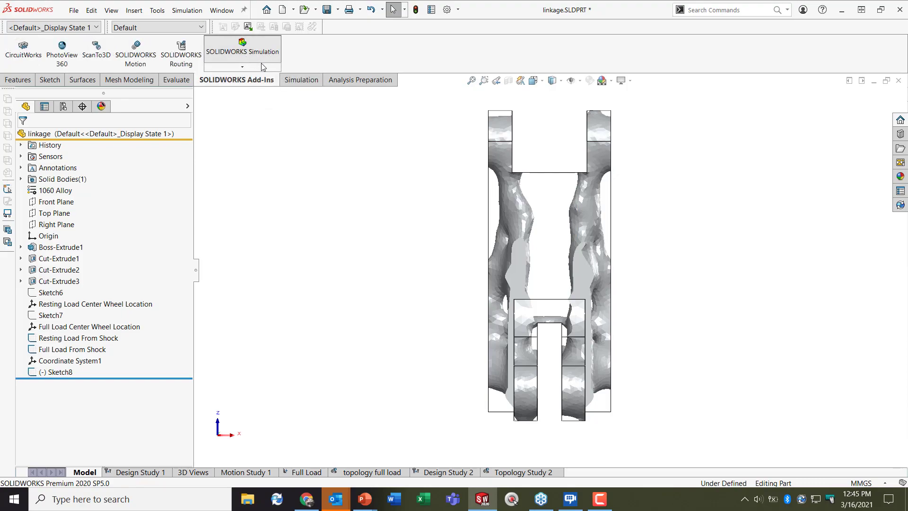
click(261, 64)
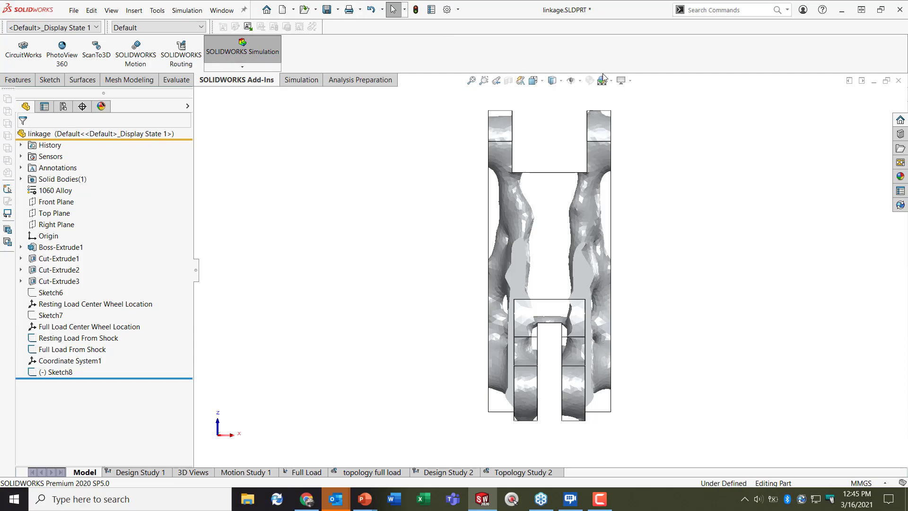
click(621, 80)
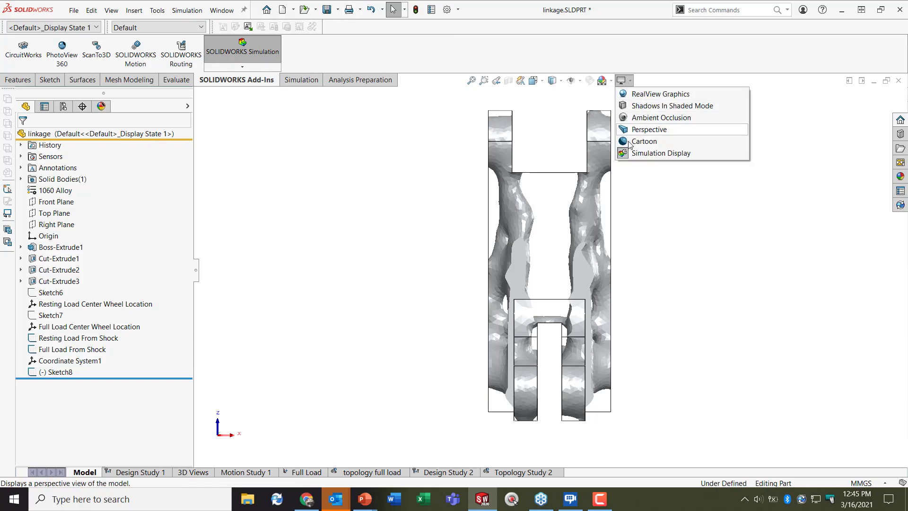
click(648, 154)
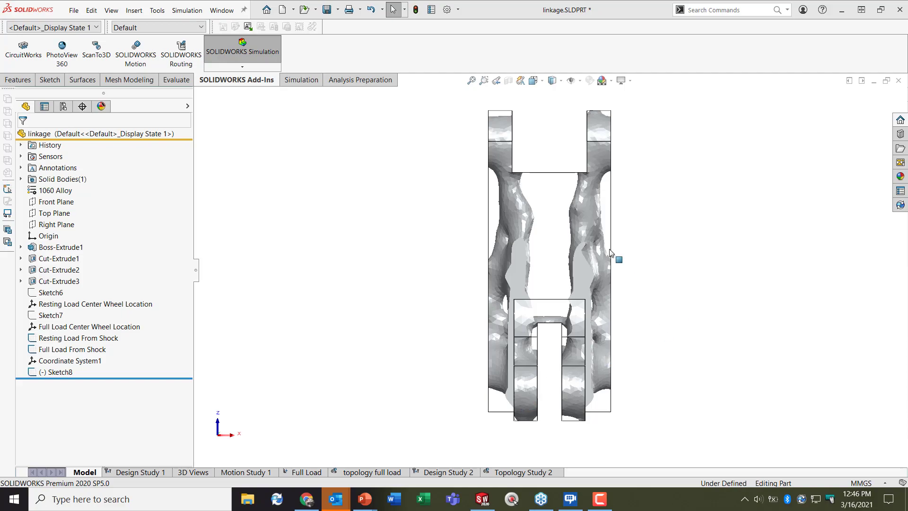
scroll(544, 232, down, 2)
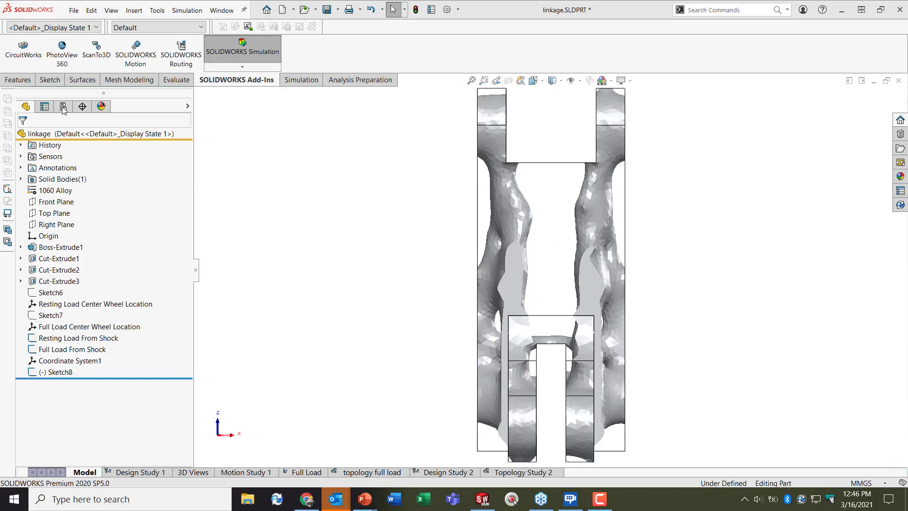
click(50, 79)
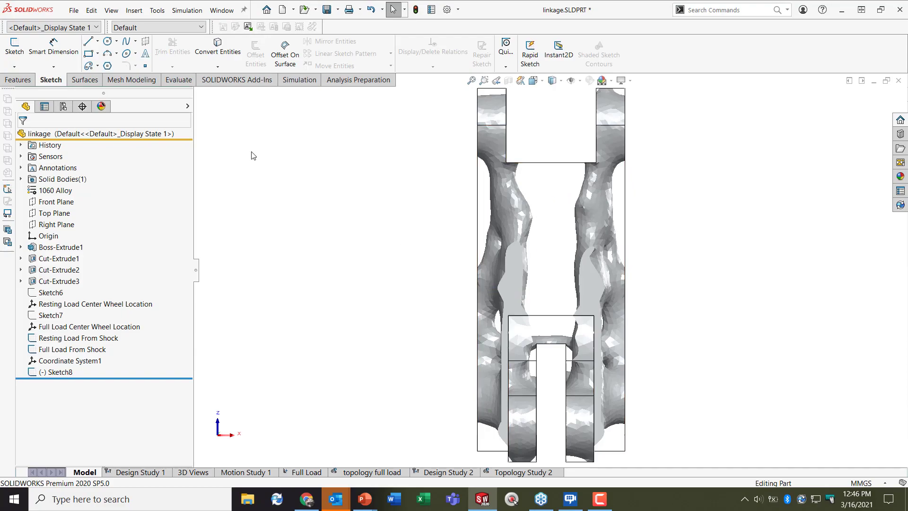
click(88, 42)
click(98, 41)
click(114, 59)
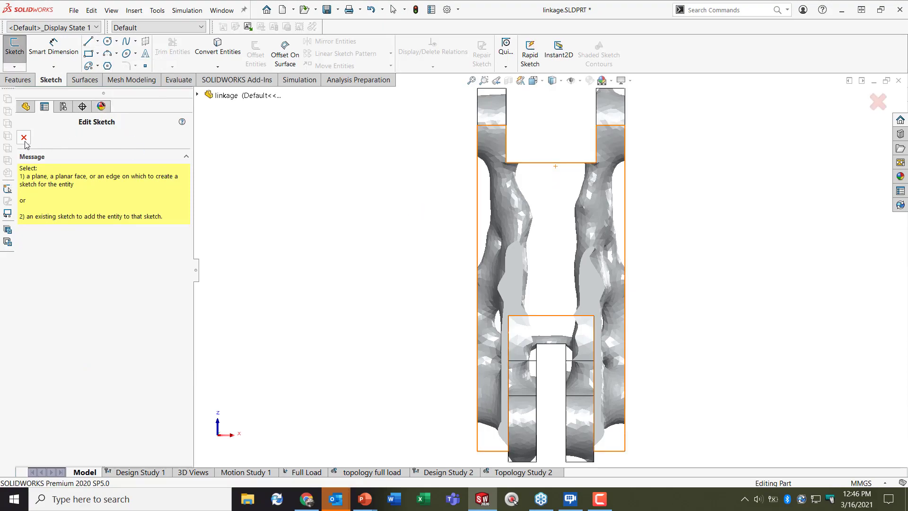
click(23, 138)
click(98, 41)
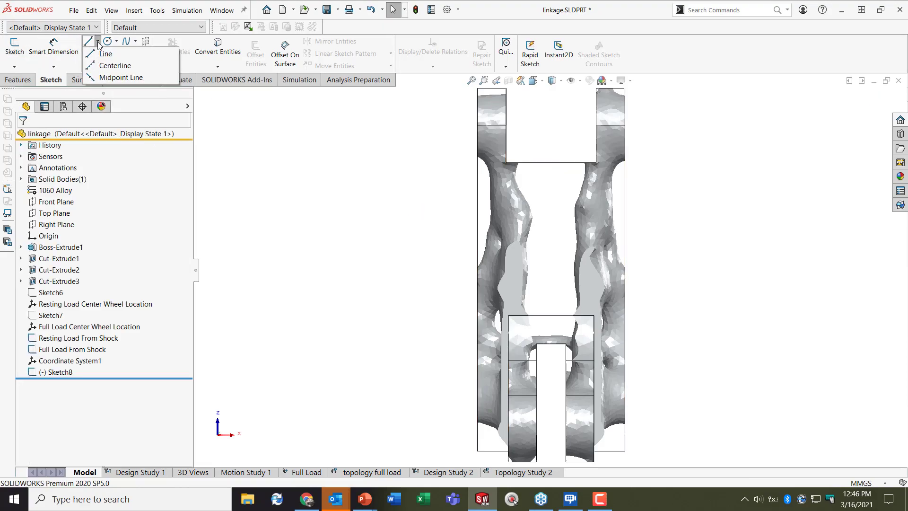
click(116, 78)
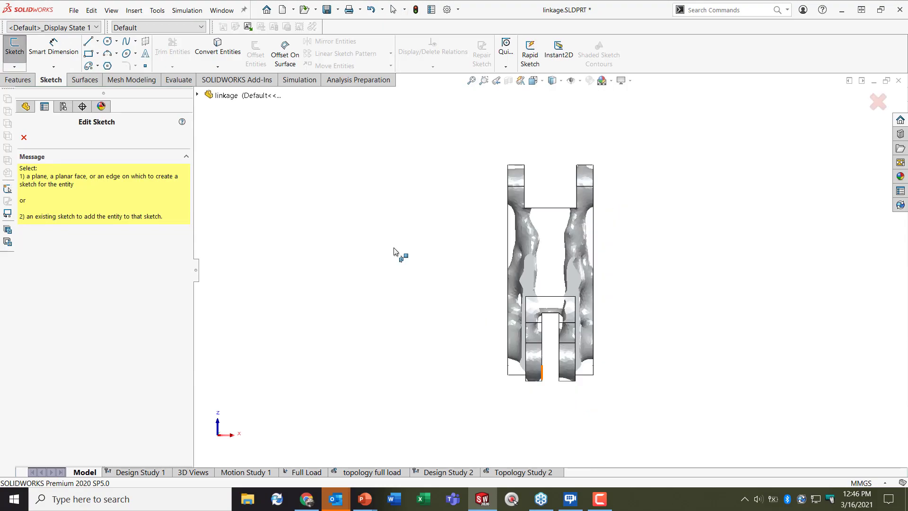
click(24, 137)
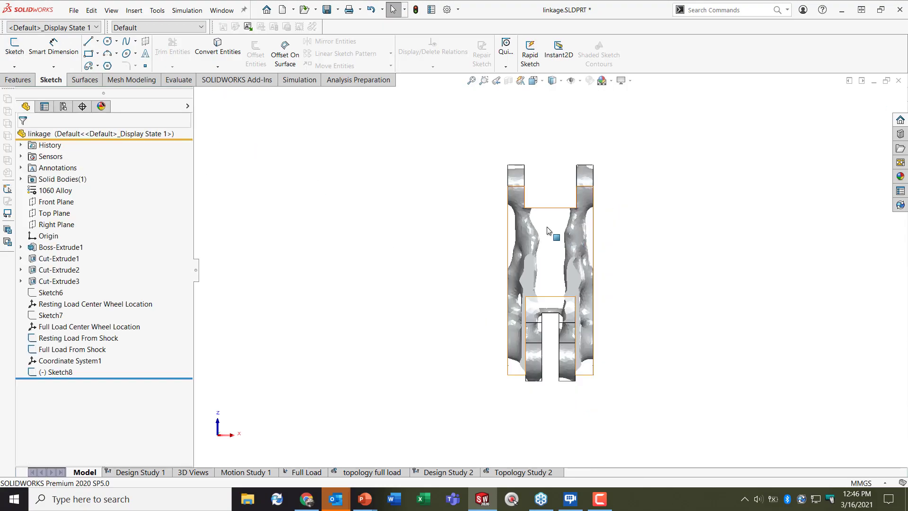
- Start a sketch on the linkage's large front face and draw a centerline about 102 mm long from the origin down its middle
click(548, 232)
click(593, 218)
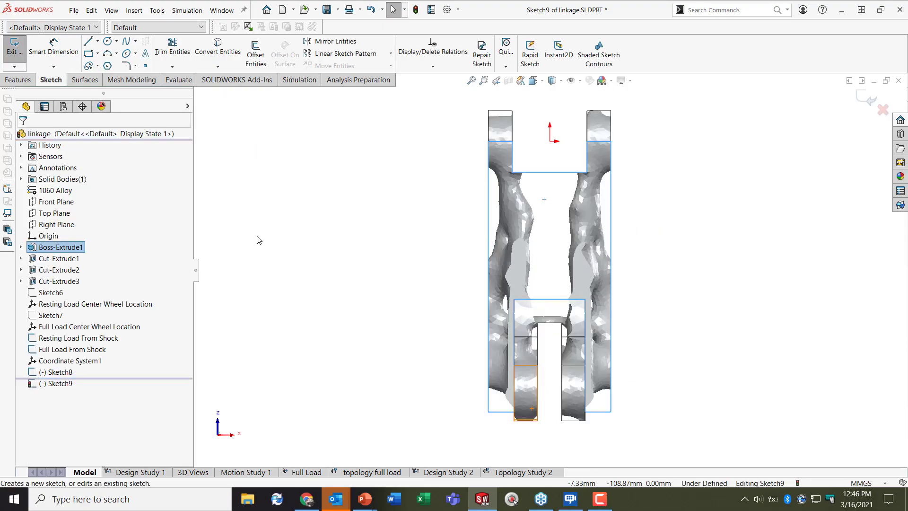
click(97, 42)
click(113, 65)
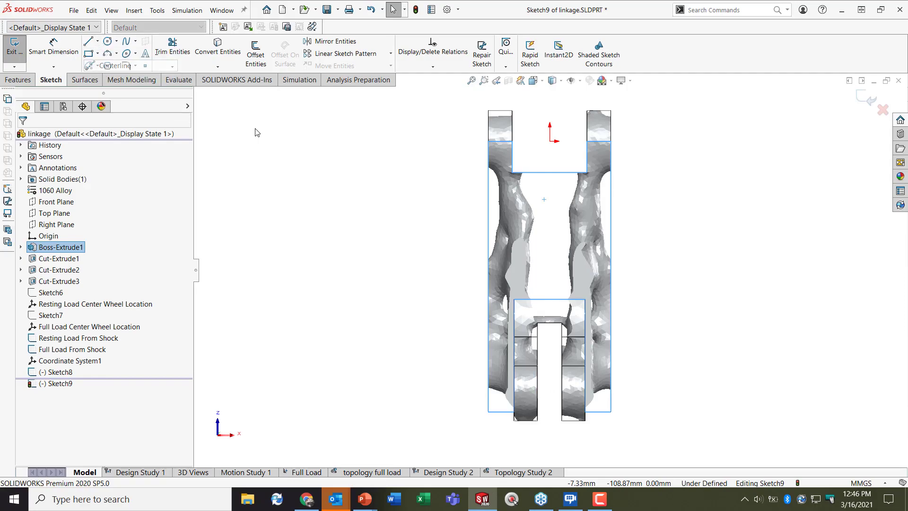
click(550, 140)
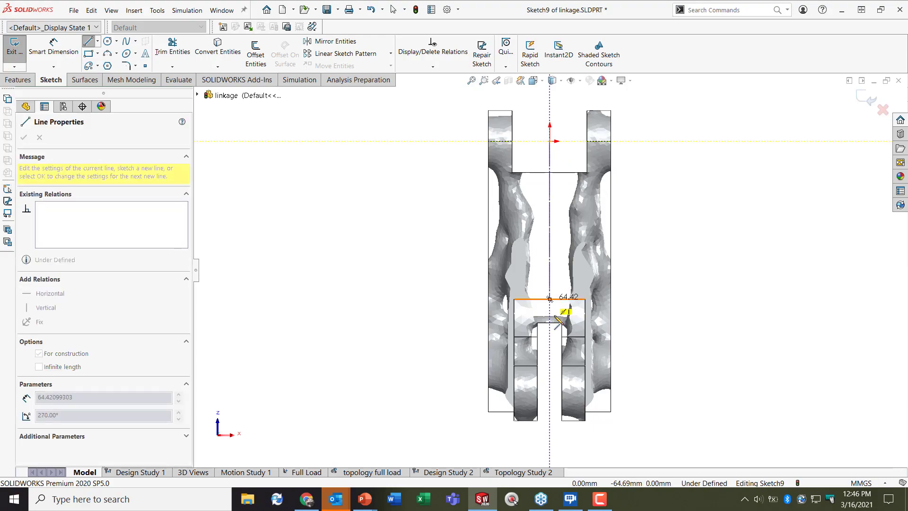
click(555, 392)
key(Escape)
- Sketch a six-point spline tracing the left side of the topology opening, from the upper slot edge down to the centerline
click(126, 41)
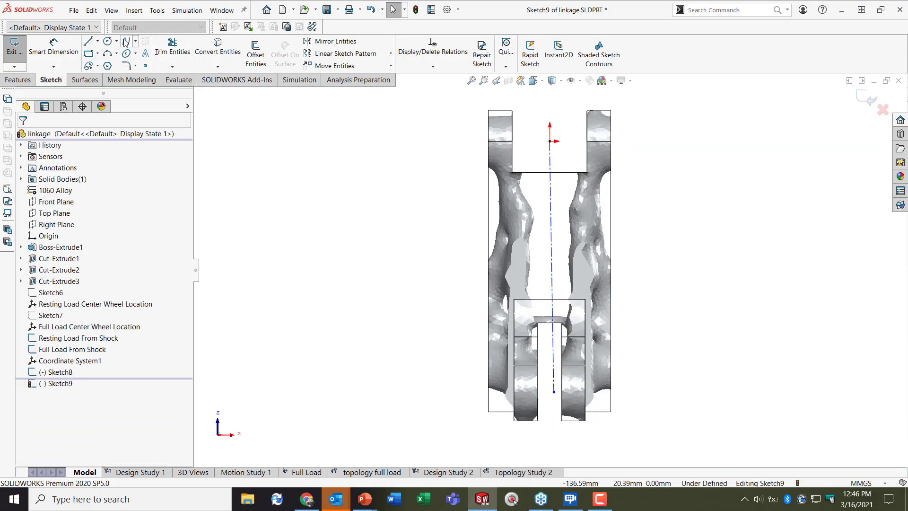
click(524, 173)
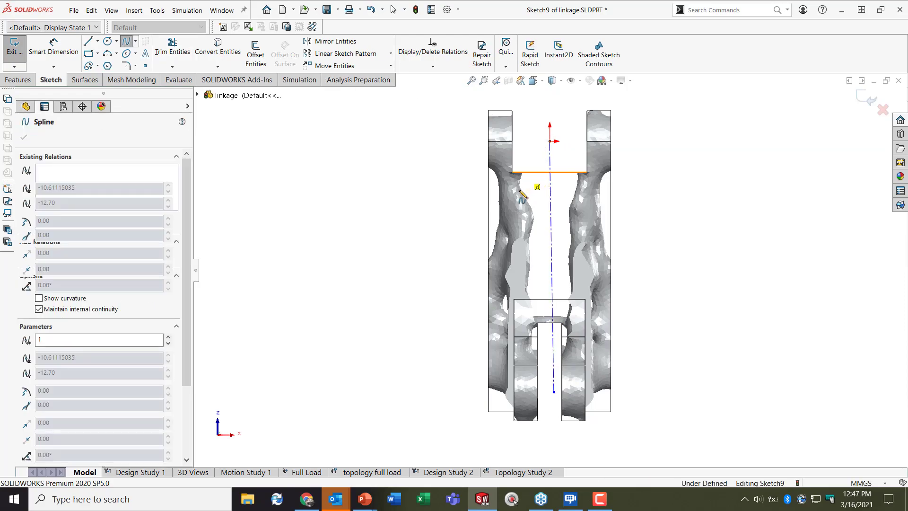
click(519, 187)
click(536, 217)
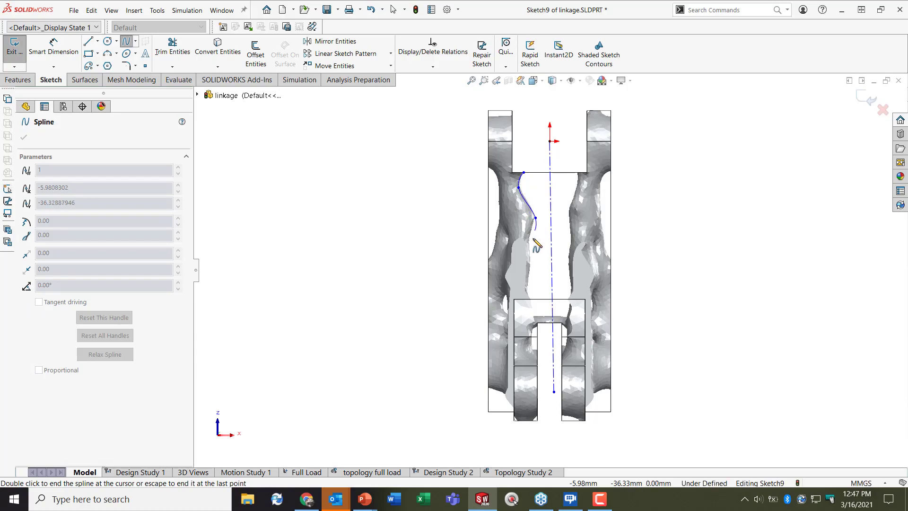
click(529, 242)
click(527, 288)
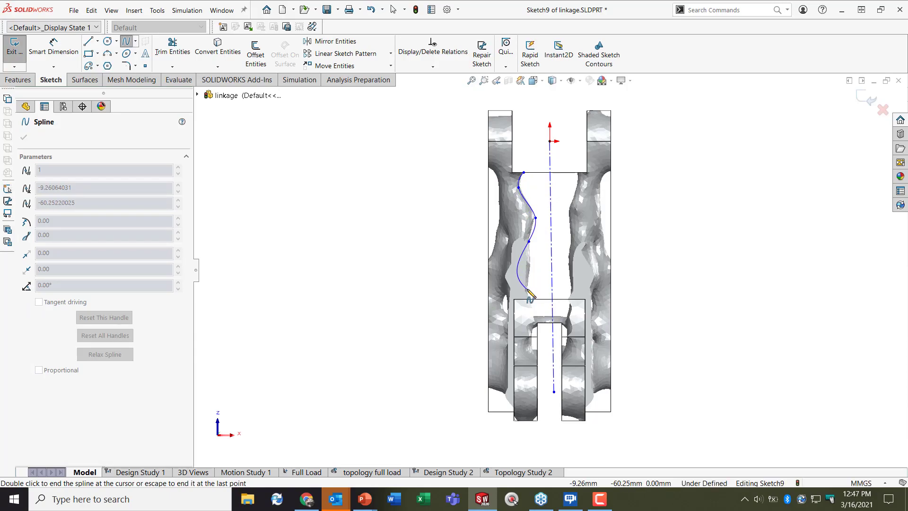
scroll(552, 300, down, 3)
click(555, 288)
key(Escape)
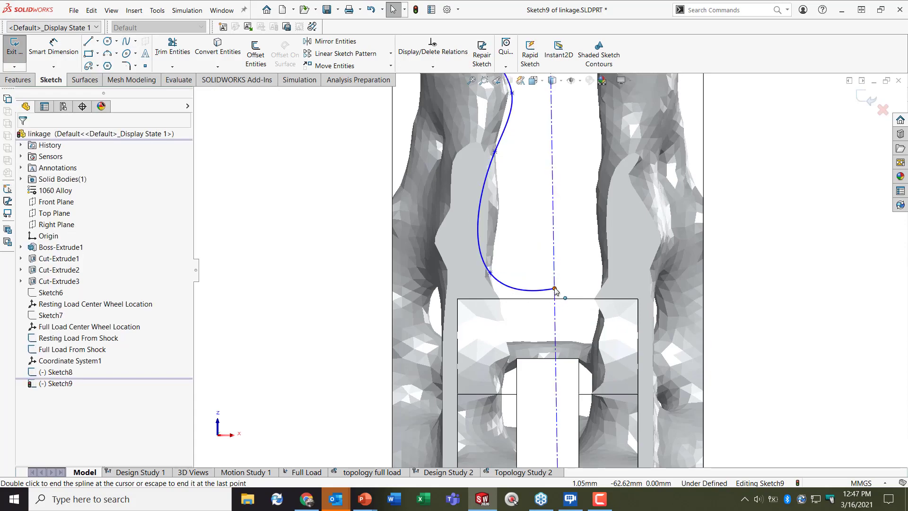
- Add a horizontal relation to the tangent handle at the spline's lower end on the centerline
click(555, 289)
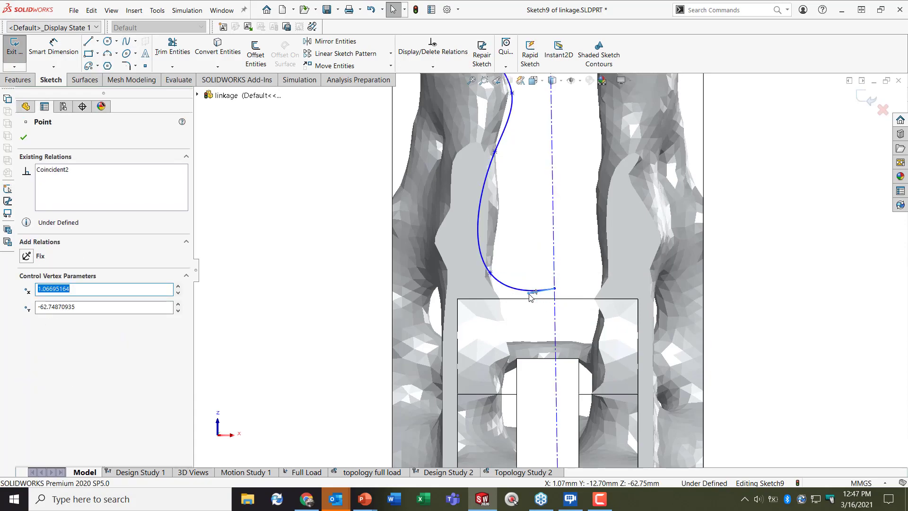
click(532, 292)
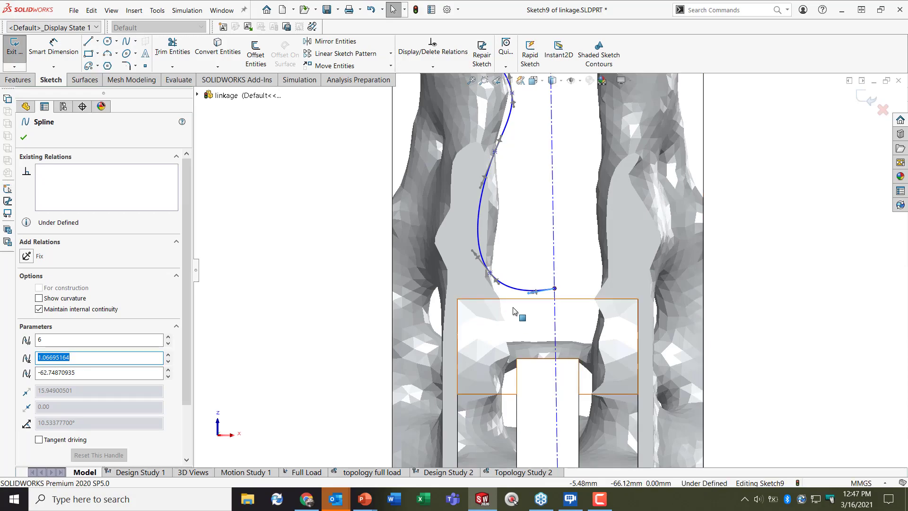
click(531, 291)
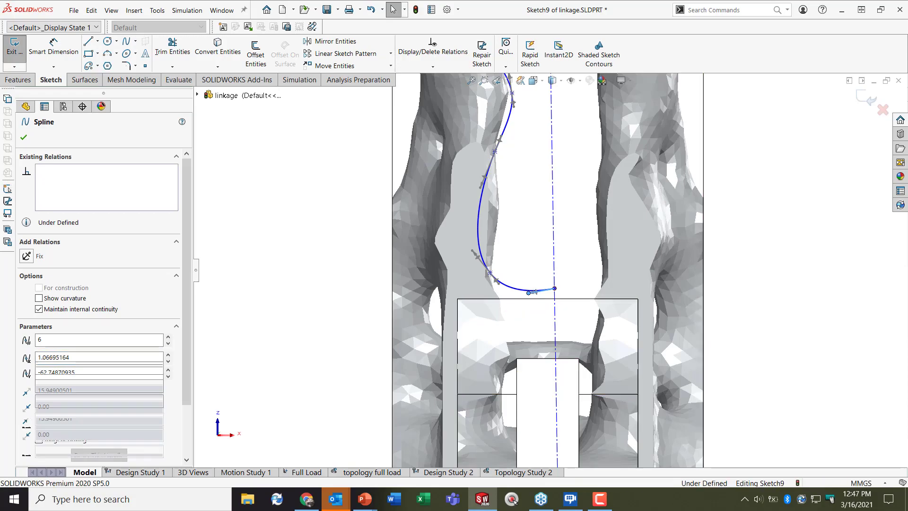
click(27, 256)
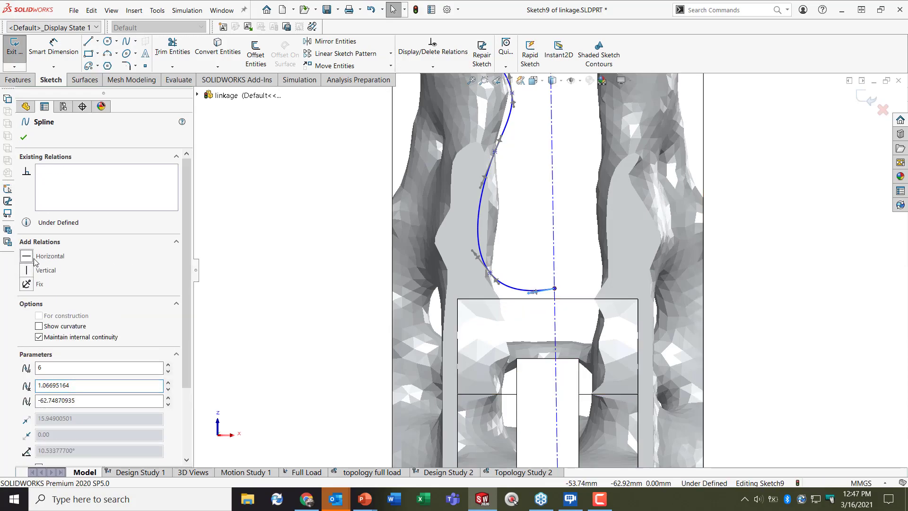
- Reshape the lower part of the spline to follow the edge of the topology opening more closely
key(z)
drag(505, 263, 507, 285)
click(522, 284)
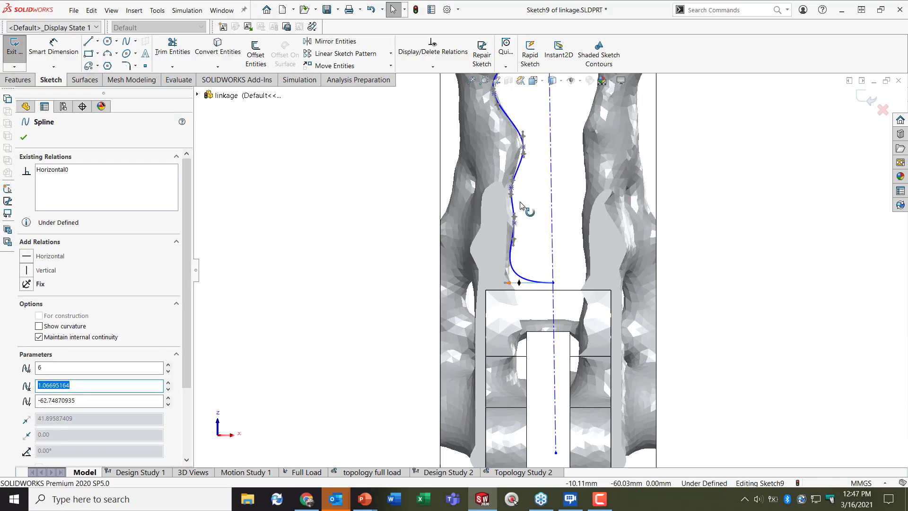
scroll(544, 144, up, 2)
scroll(525, 135, down, 2)
click(375, 166)
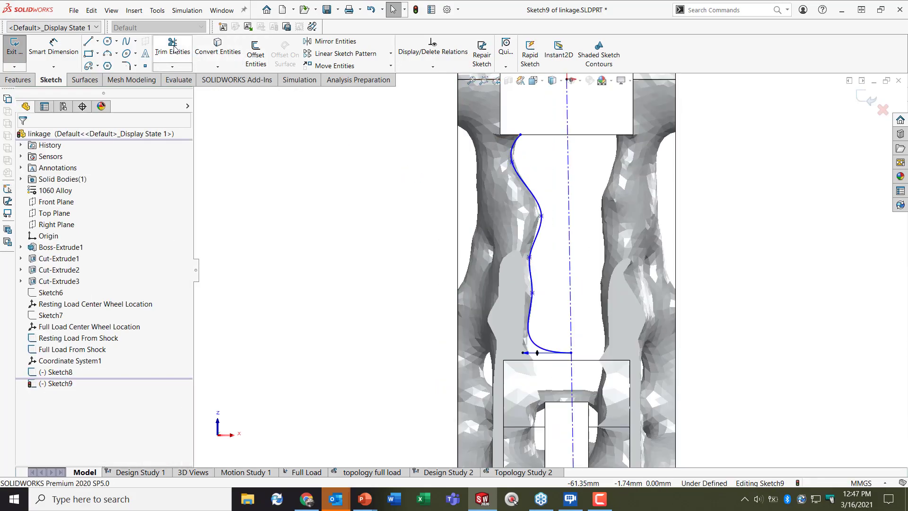
- Mirror a copy of the spline about the centerline
click(382, 41)
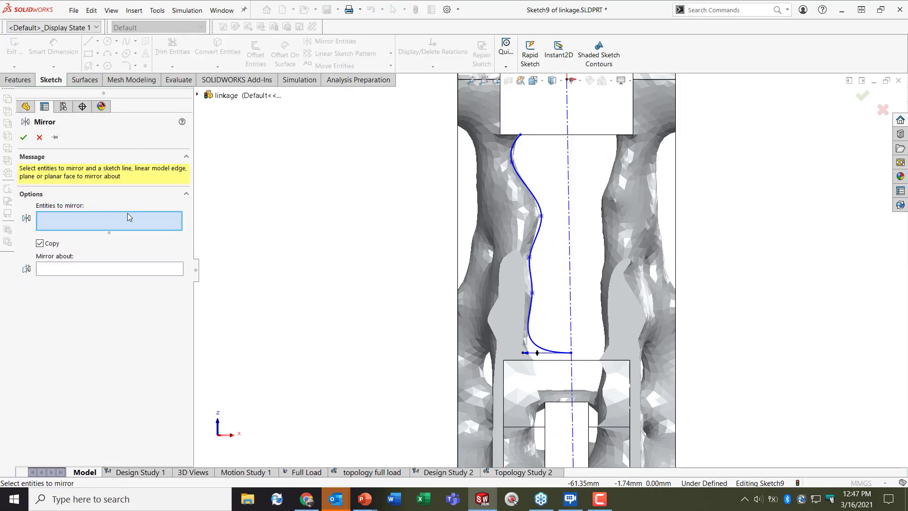
click(536, 192)
click(157, 268)
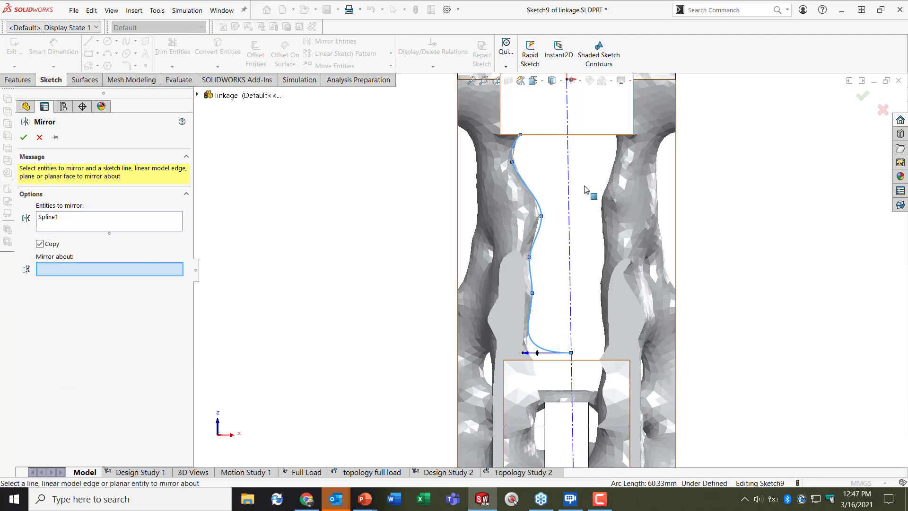
click(568, 185)
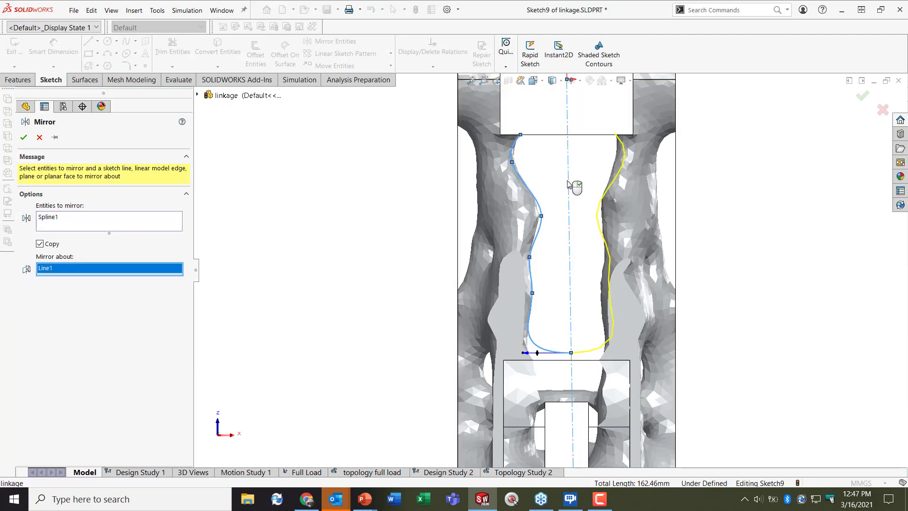
click(24, 138)
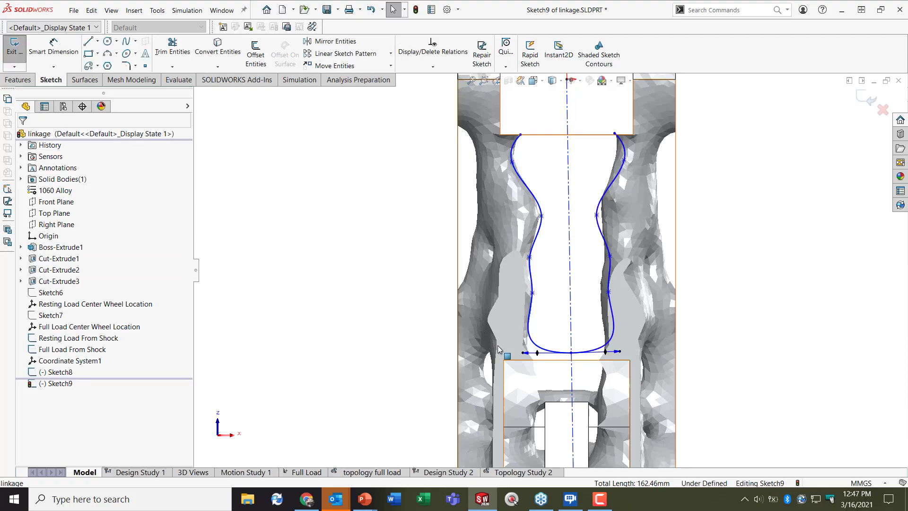
- Adjust the left spline's neck point to about X -5.2 mm, Y -31.2 mm, reshaping both mirrored curves
scroll(592, 372, down, 1)
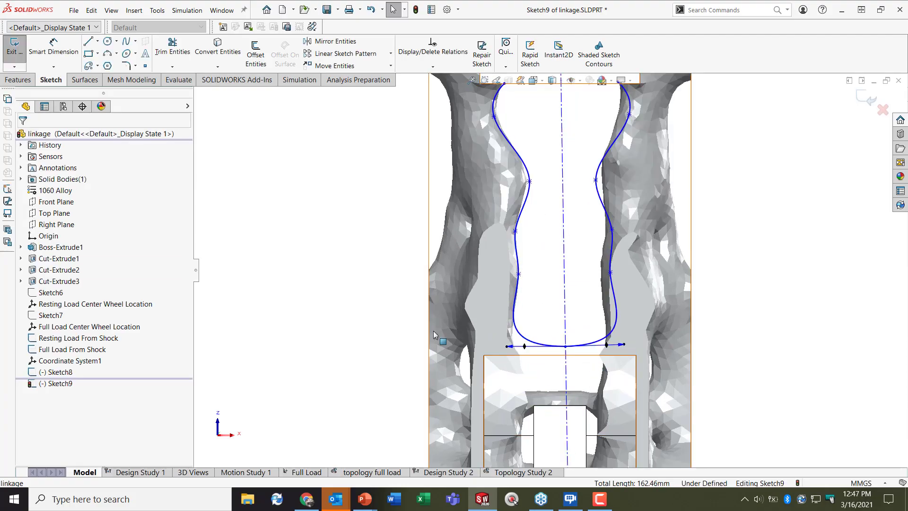
scroll(473, 244, up, 2)
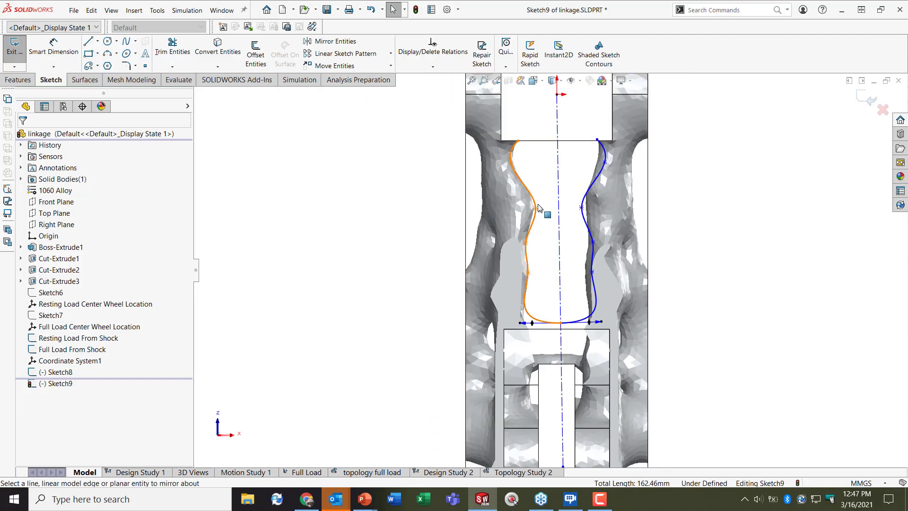
click(537, 208)
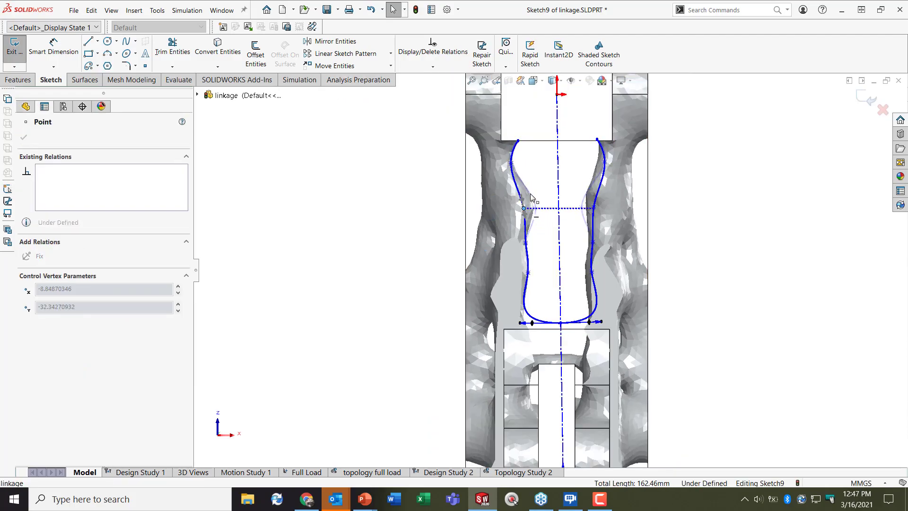
drag(540, 209, 538, 209)
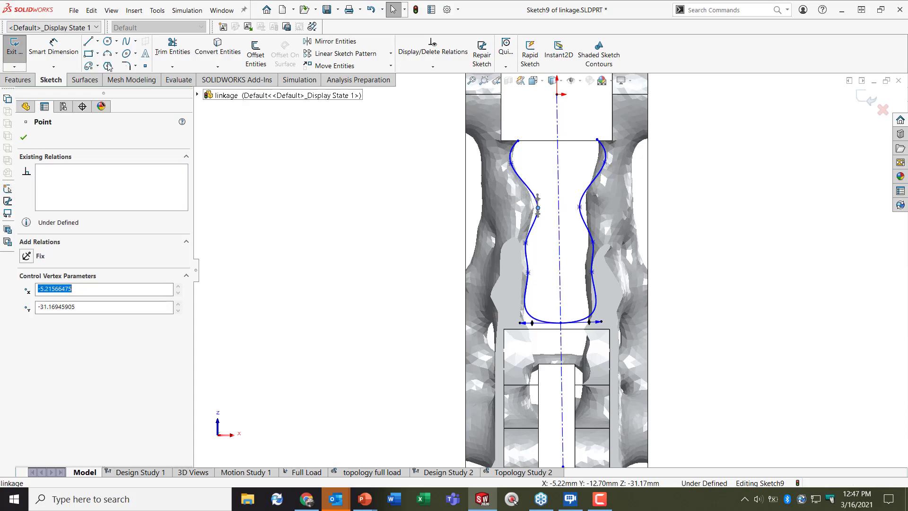
- Close the profile with a line about 22 mm long joining the upper endpoints of the two splines
click(19, 79)
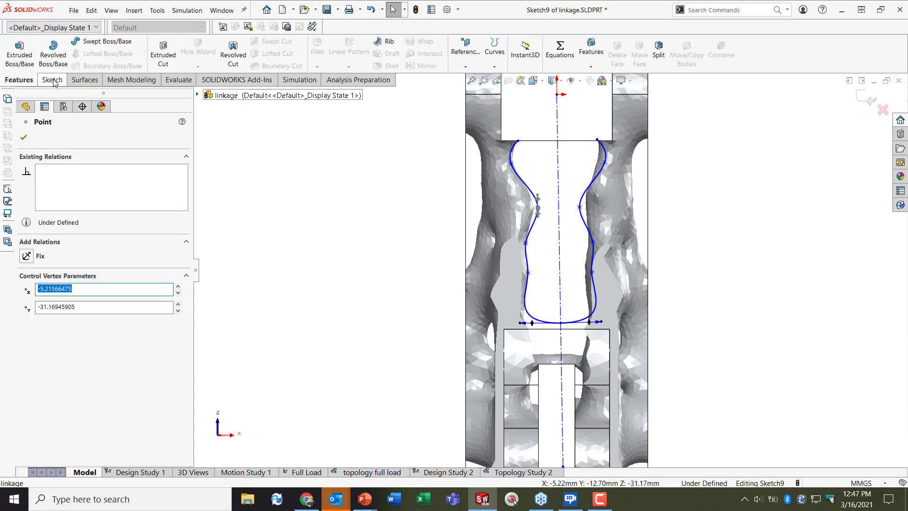
click(52, 80)
key(l)
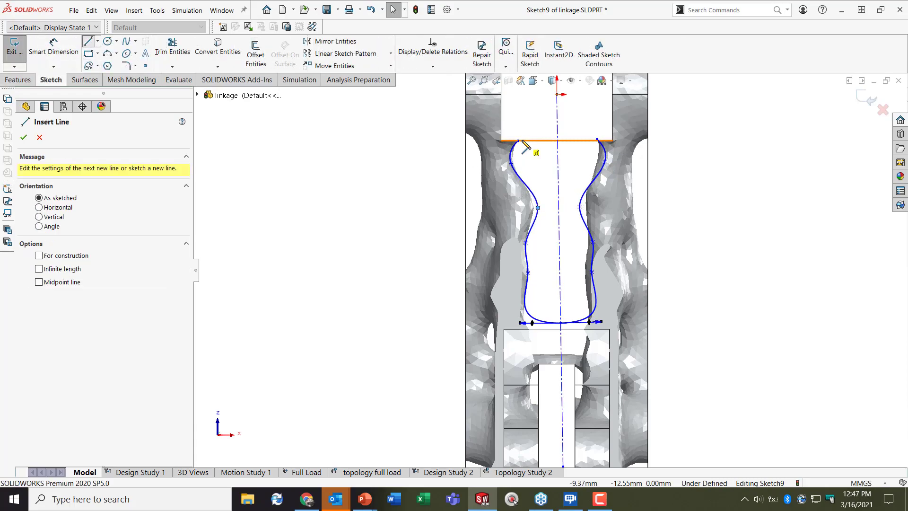
click(518, 140)
click(598, 140)
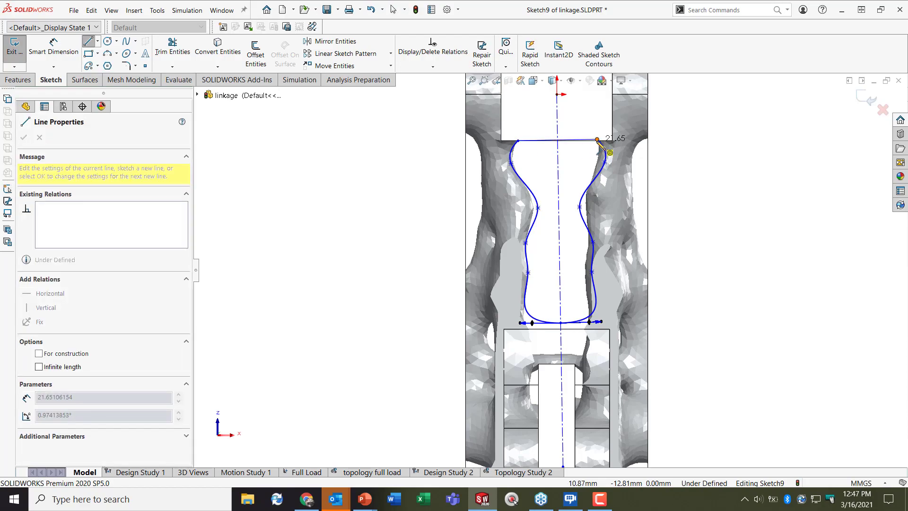
key(Escape)
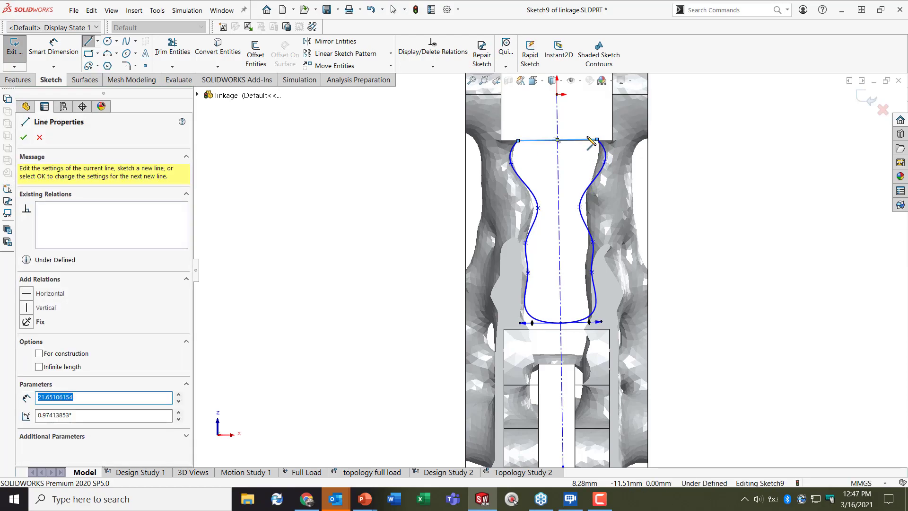
click(586, 140)
key(Escape)
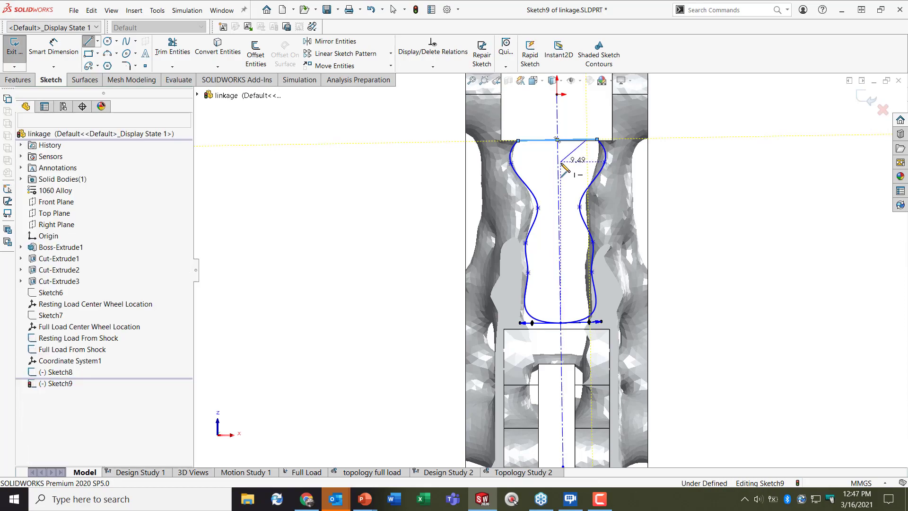
- Add a vertical relation to the sketch centerline
click(560, 165)
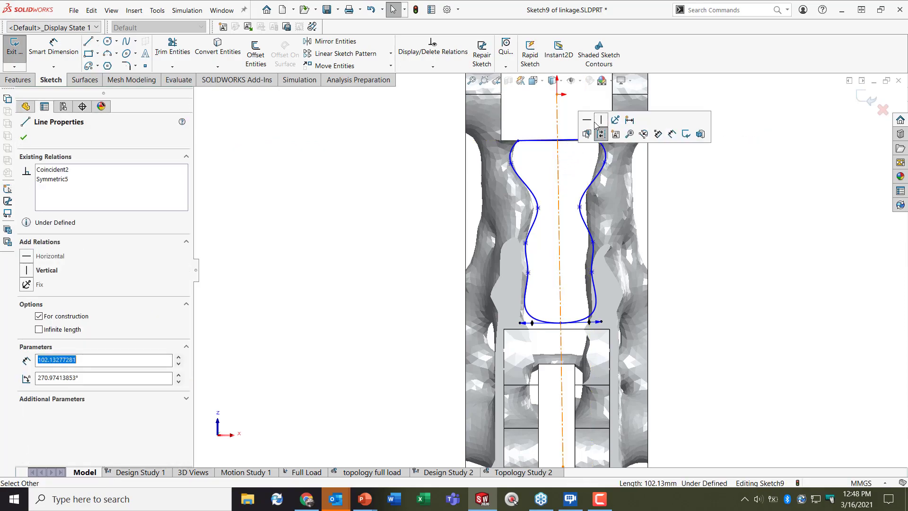
click(601, 120)
key(Escape)
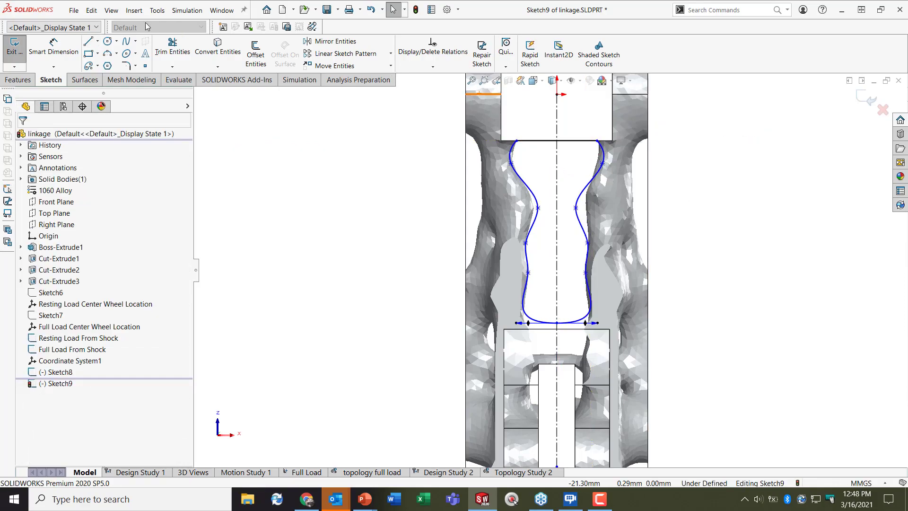
- Cut-extrude the closed spline profile Through All to open the centre of the linkage
click(18, 79)
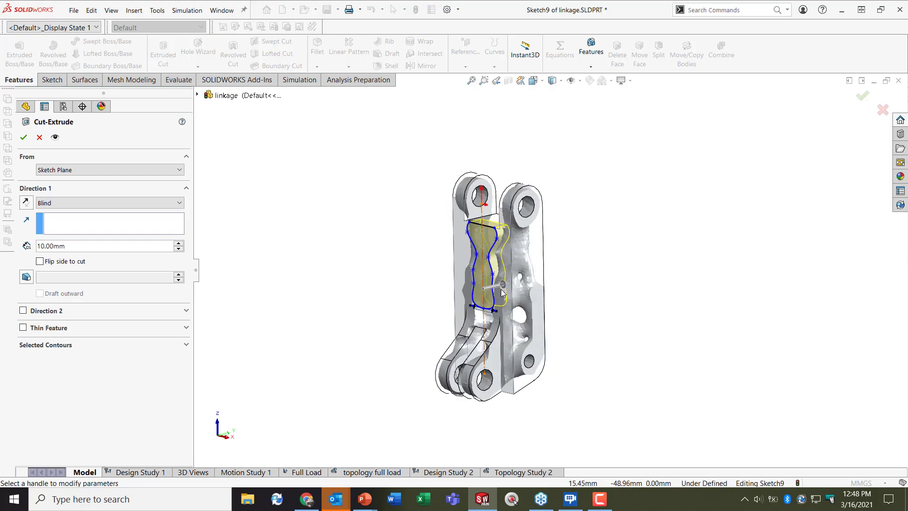
drag(501, 291, 531, 284)
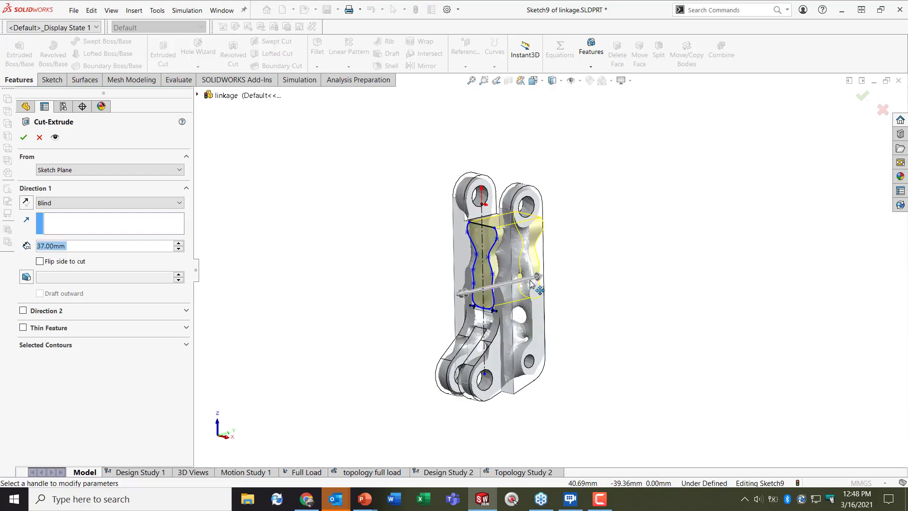
click(101, 203)
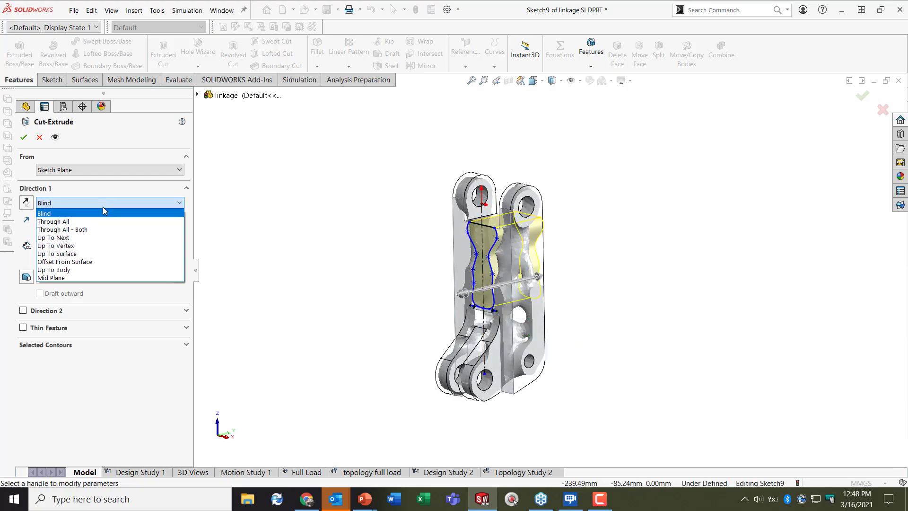
click(105, 221)
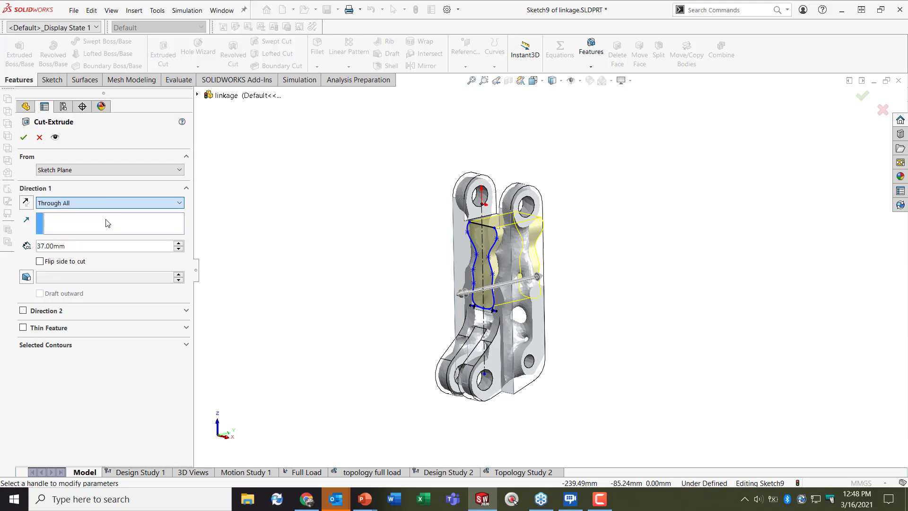
click(22, 137)
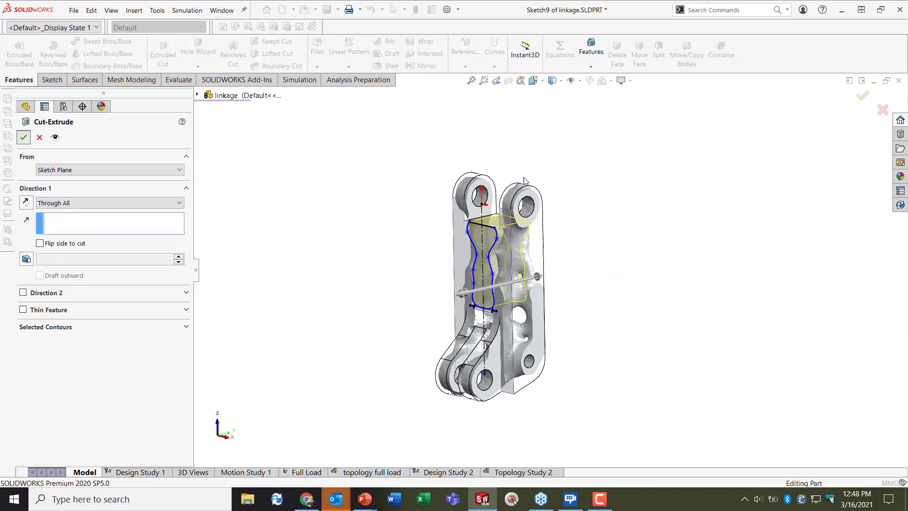
middle_drag(634, 260, 678, 209)
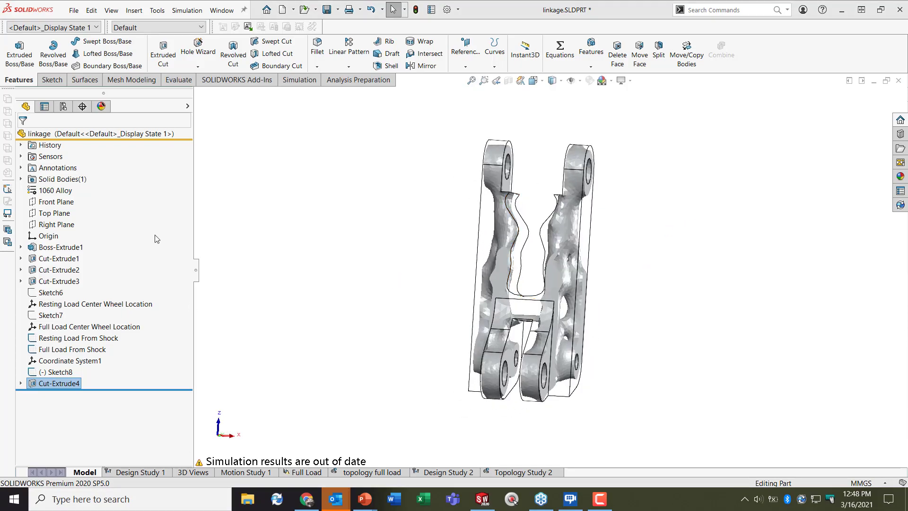
- Try to show the Material Mass1 plot of the topology full load study
click(498, 471)
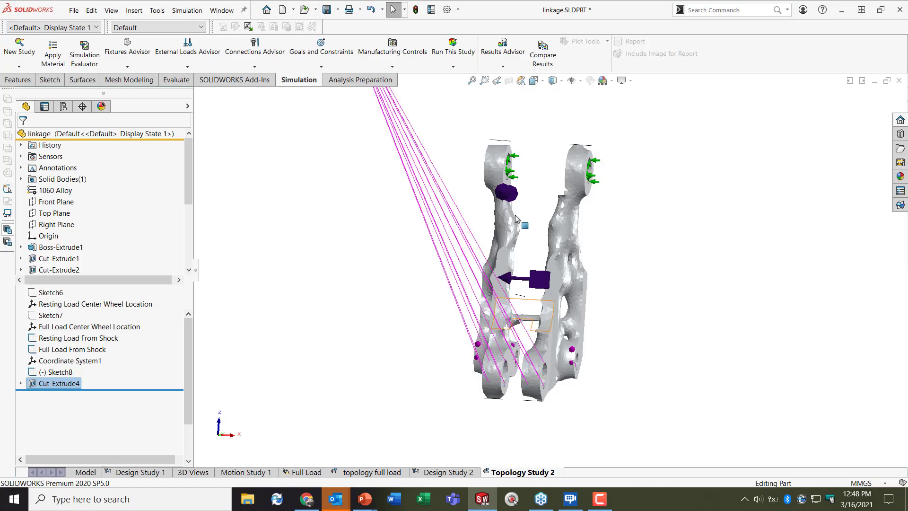
scroll(71, 331, down, 2)
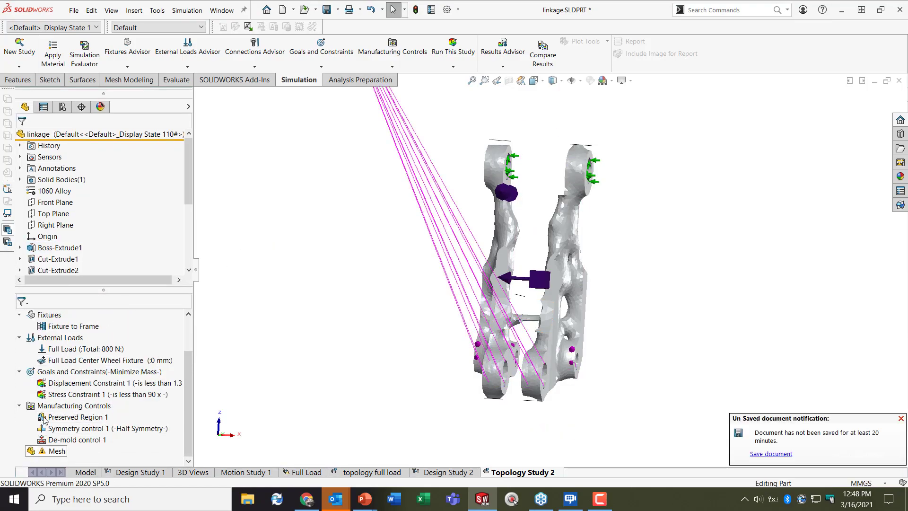
click(352, 472)
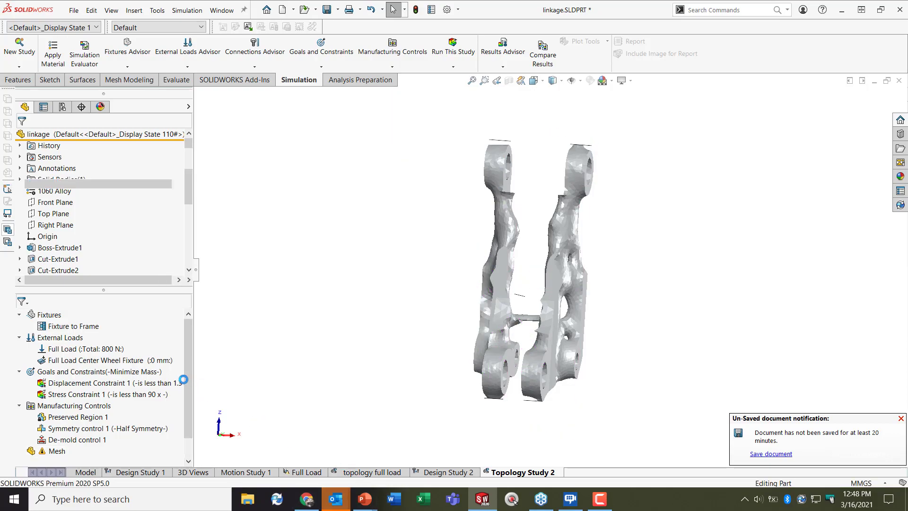
click(20, 378)
right_click(57, 390)
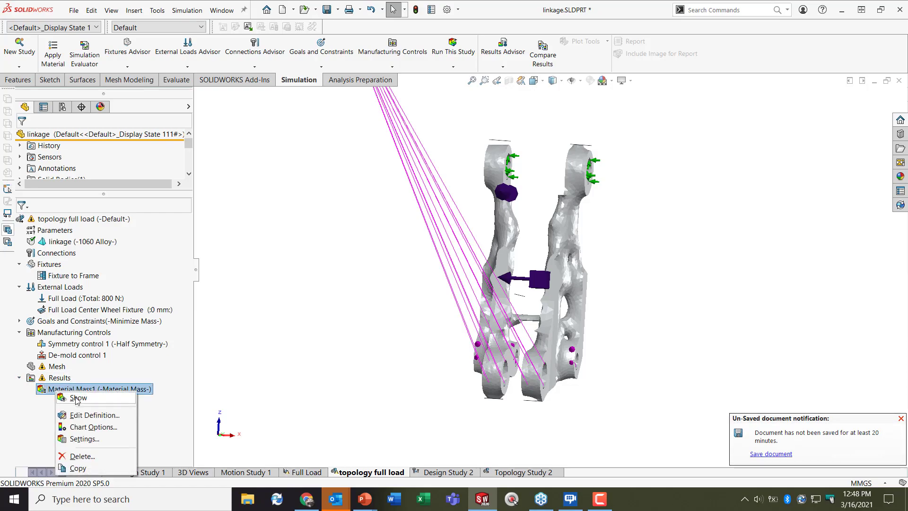
click(78, 398)
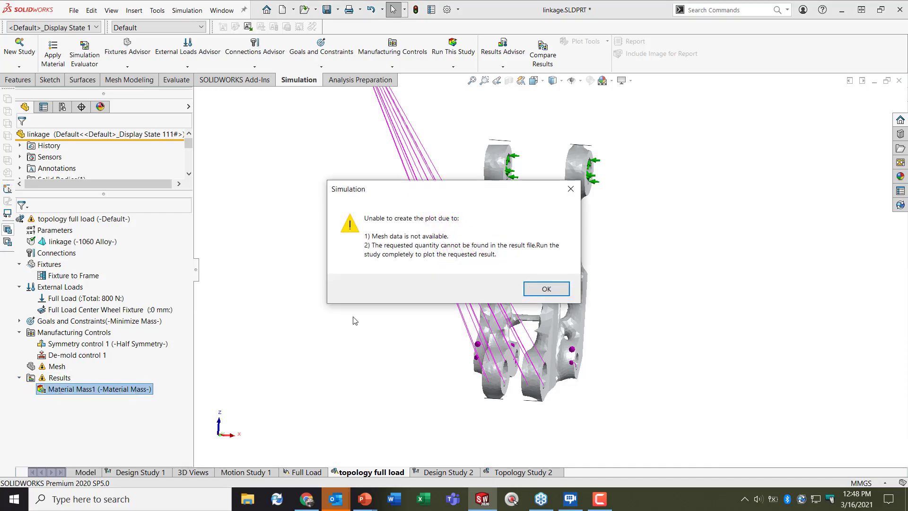
click(548, 289)
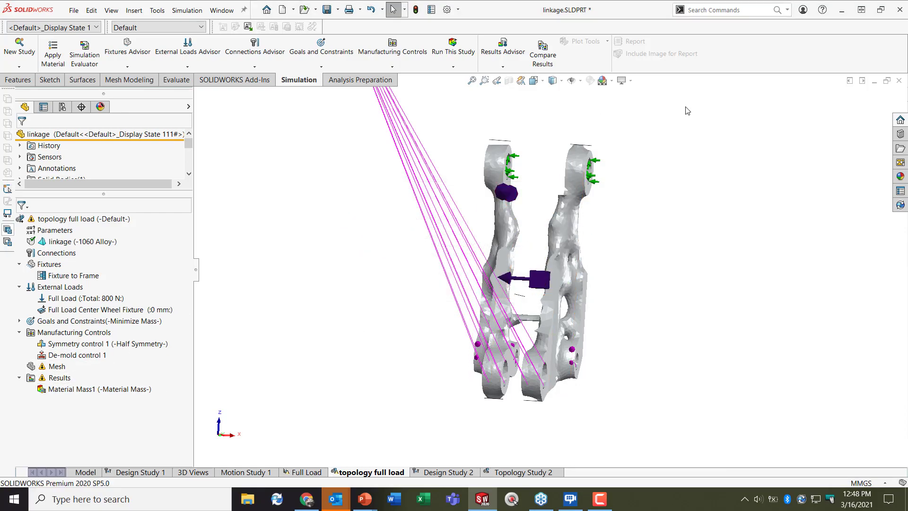
click(623, 81)
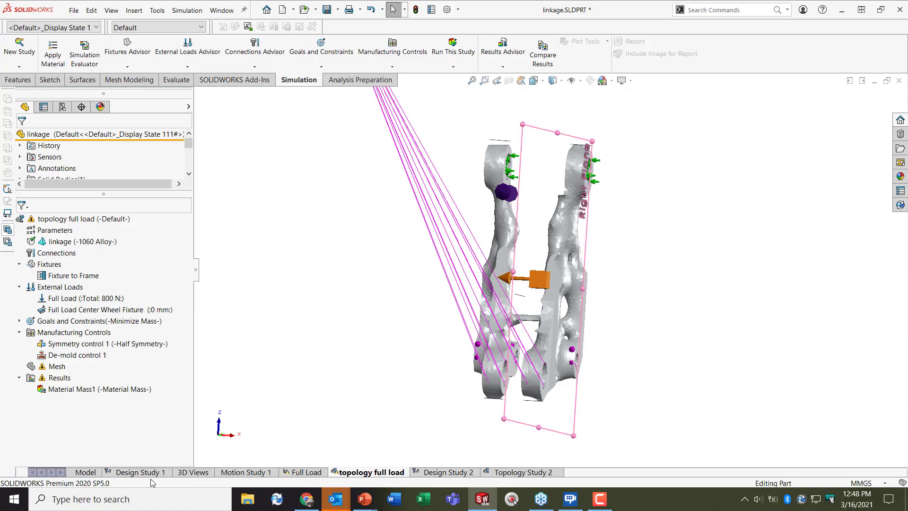
click(53, 379)
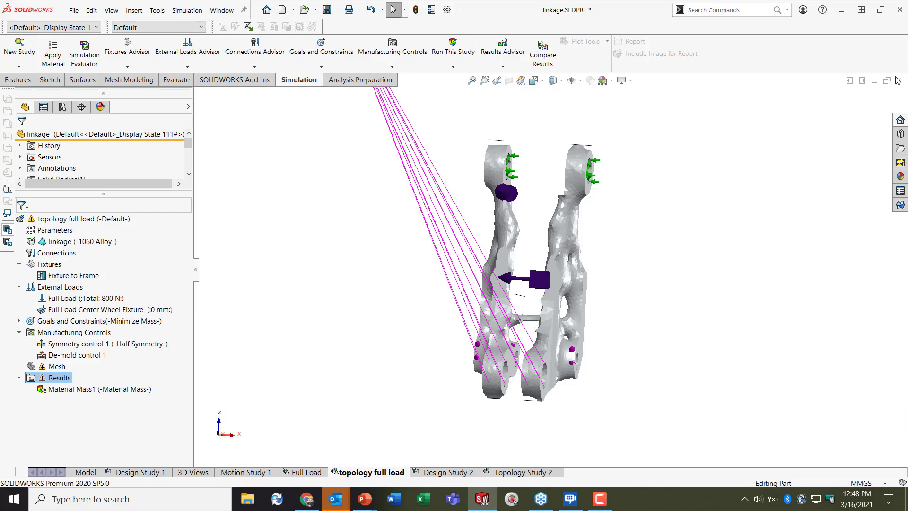
- Reload linkage.SLDPRT from disk, discarding the changes made in this session
click(75, 12)
mouse_move(86, 15)
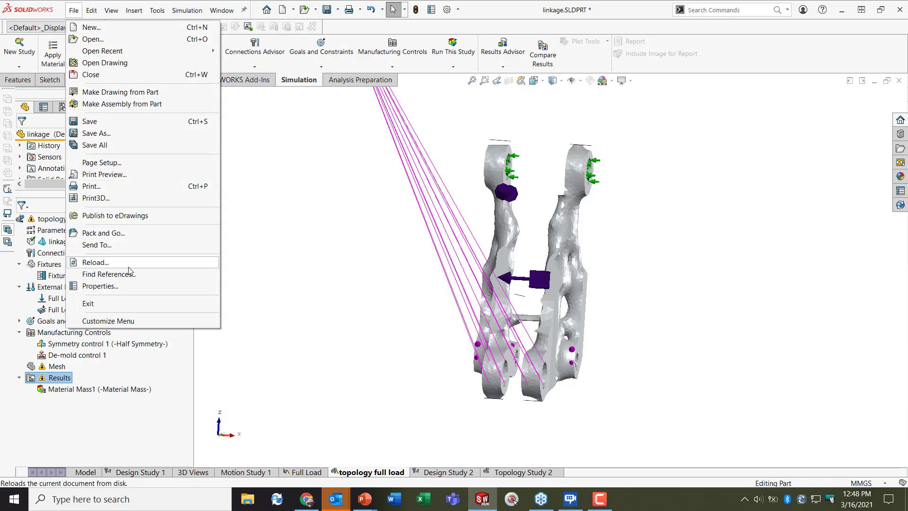
click(129, 266)
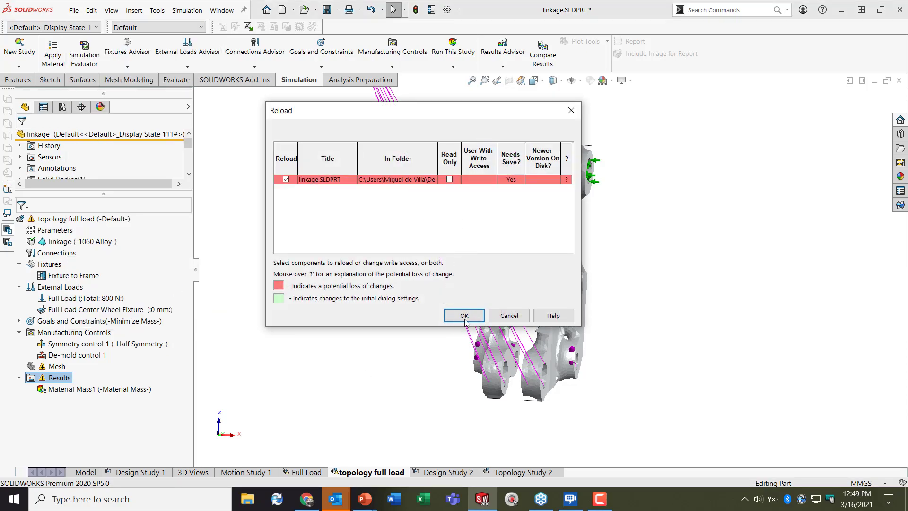
click(464, 316)
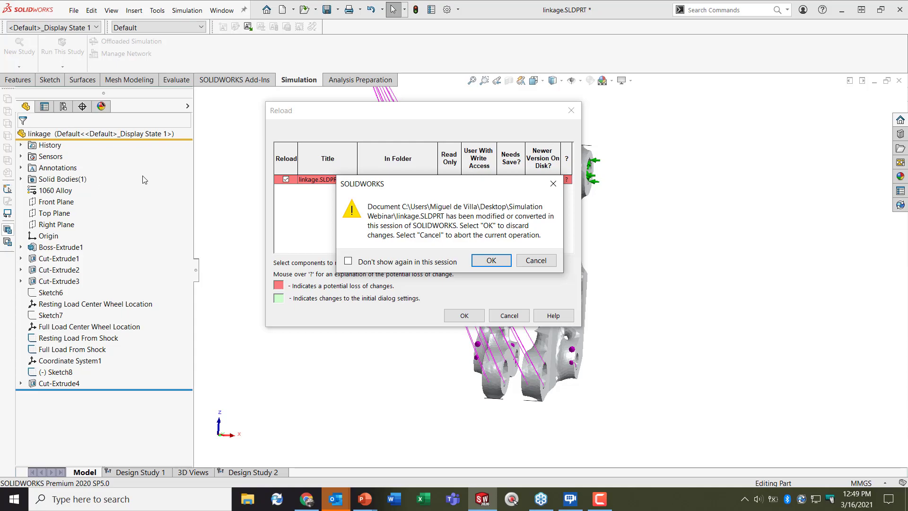
click(491, 260)
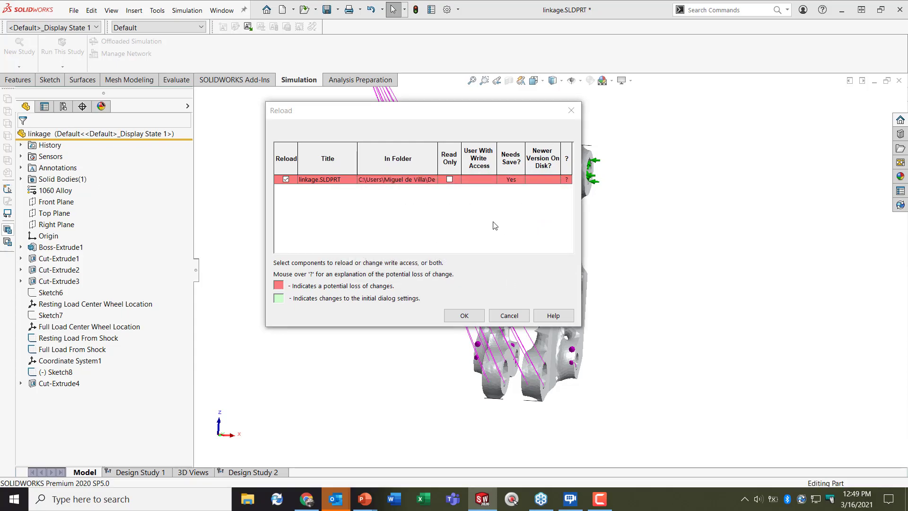
click(464, 316)
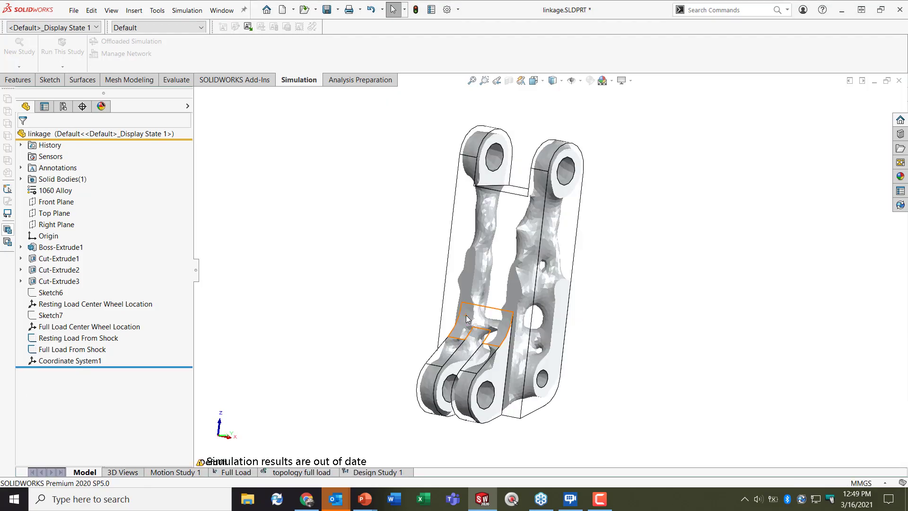
- Show the Material Mass1 result plot of the topology full load study in the reloaded part
middle_drag(522, 216, 369, 430)
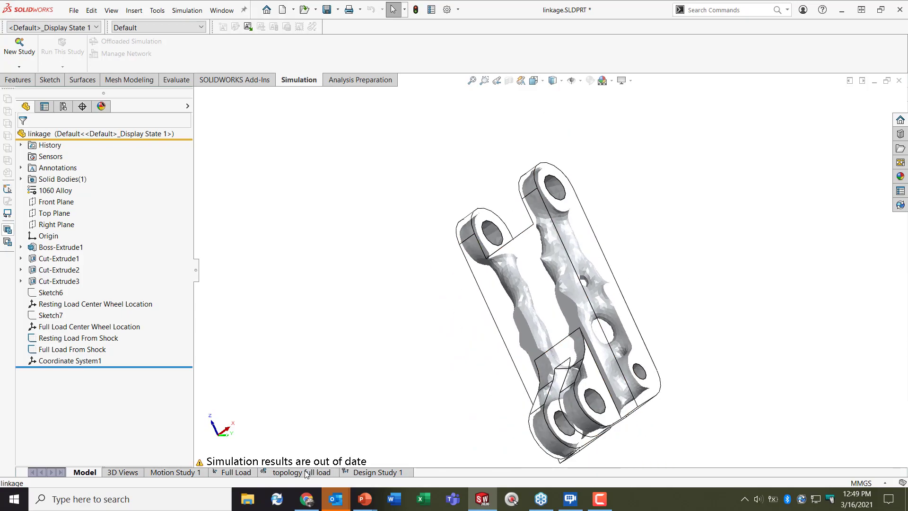
click(305, 473)
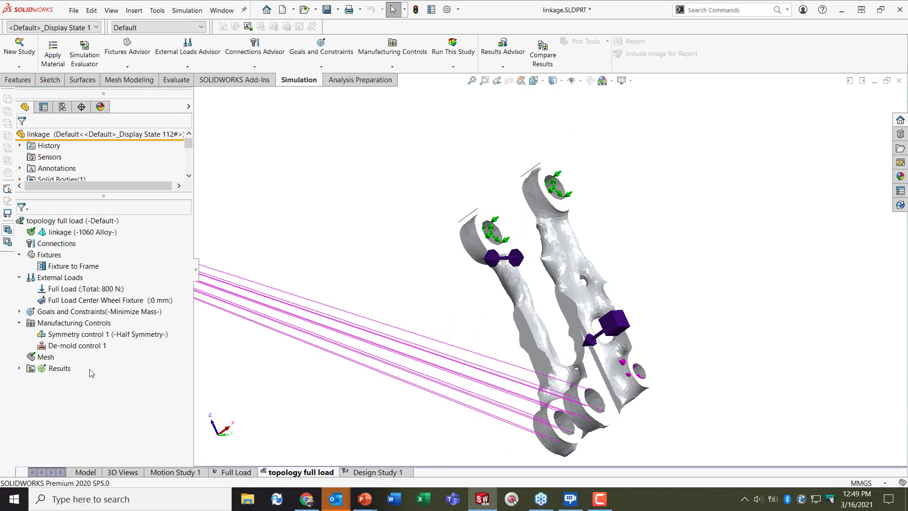
click(20, 369)
right_click(55, 380)
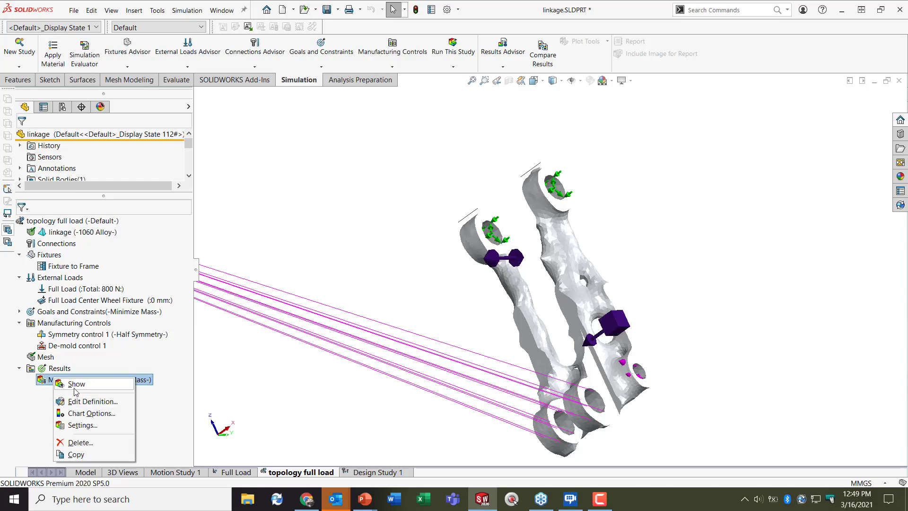
click(76, 384)
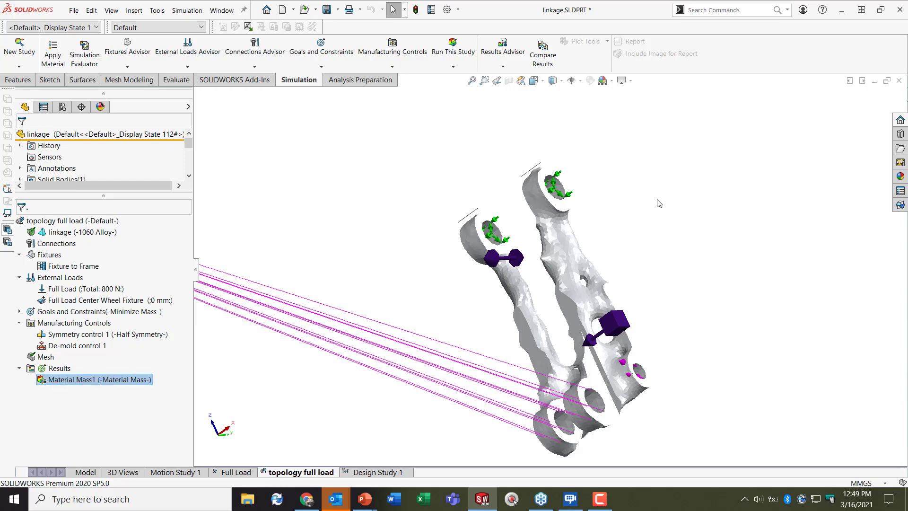
middle_drag(617, 287, 649, 300)
- Export the smoothed mesh of the Material Mass1 plot as a solid body into the new configuration topology full load_smoothed_mesh_body
right_click(117, 383)
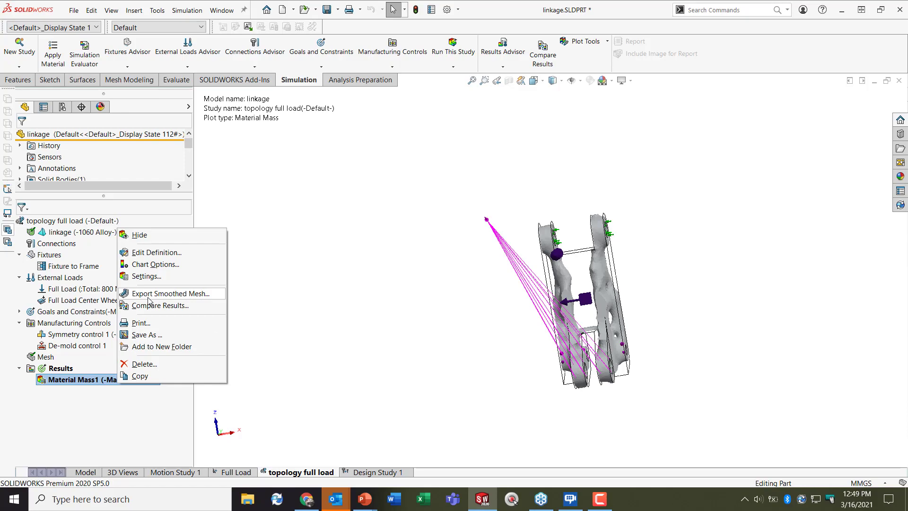
right_click(94, 381)
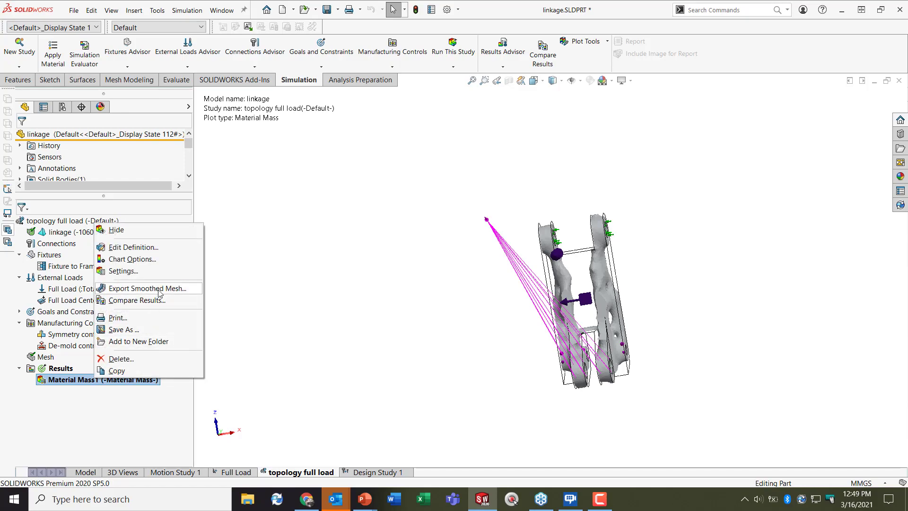
click(159, 290)
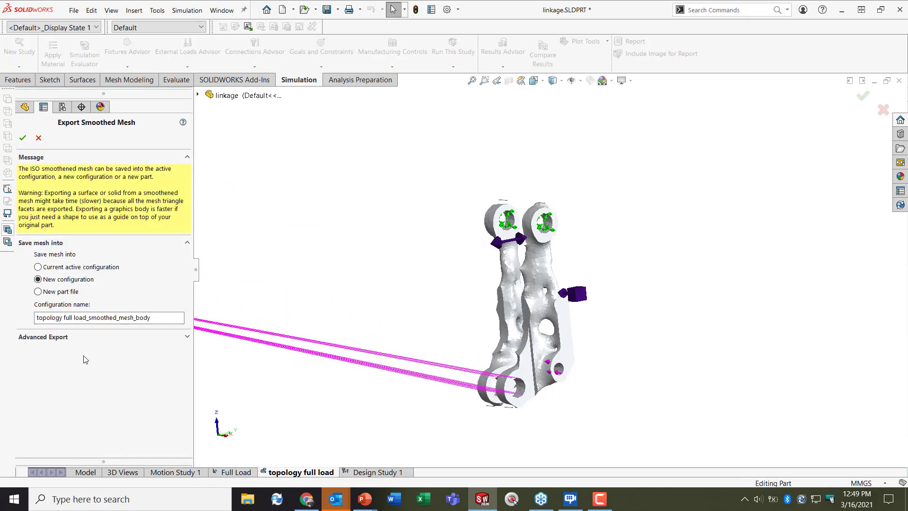
click(61, 338)
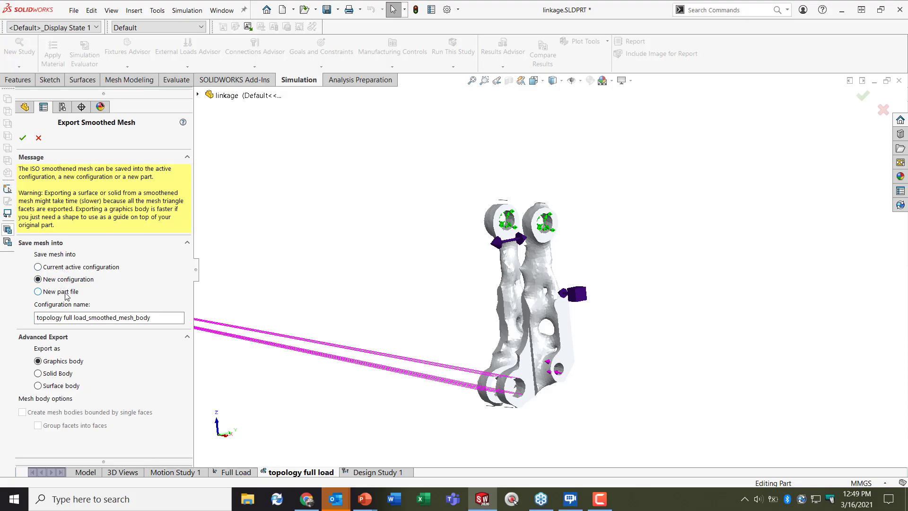
click(53, 374)
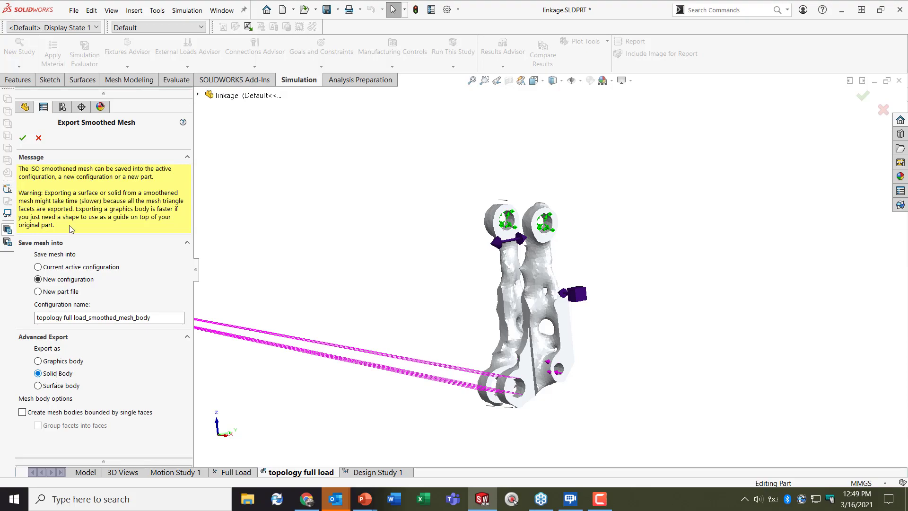
click(22, 138)
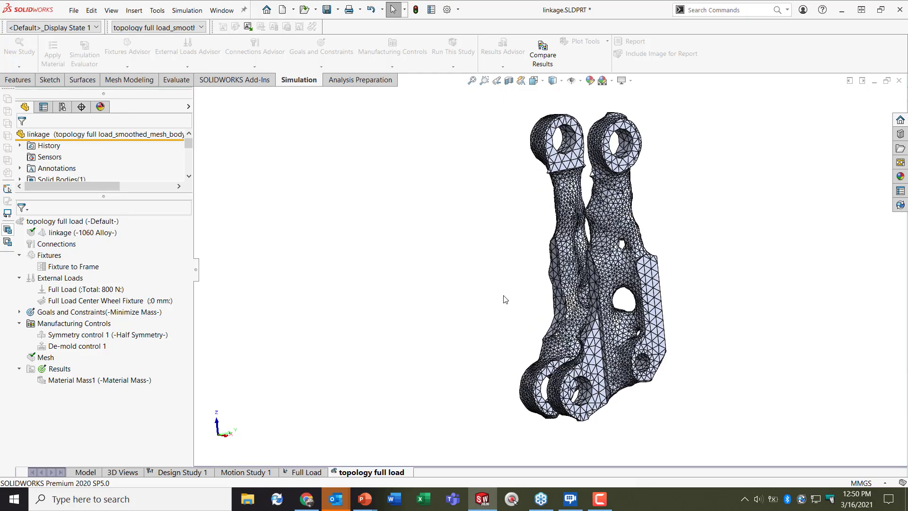
- Examine the exported mesh solid, returning to the model and highlighting the Imported1 feature
middle_drag(657, 259, 686, 354)
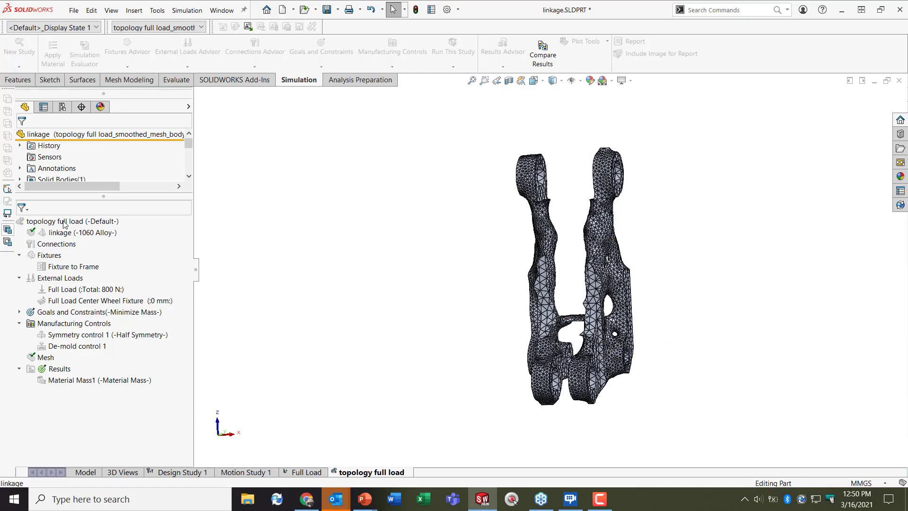
click(86, 473)
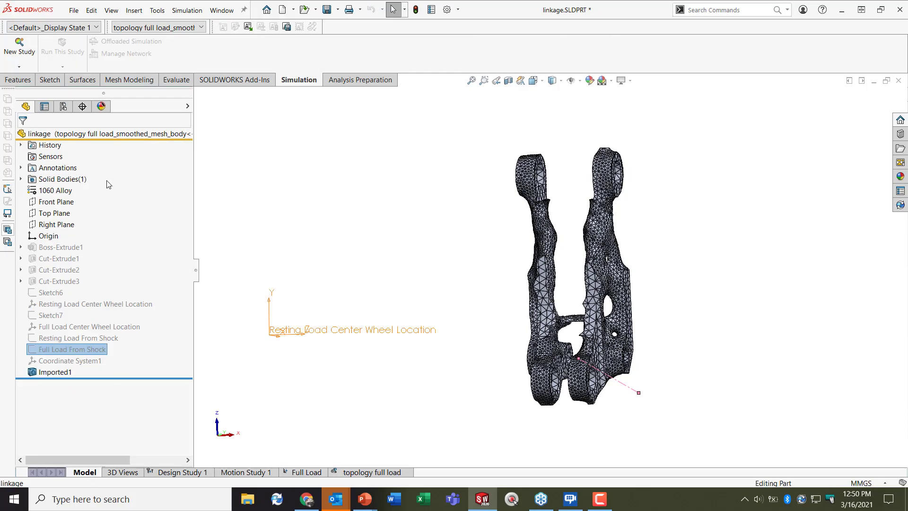
click(45, 373)
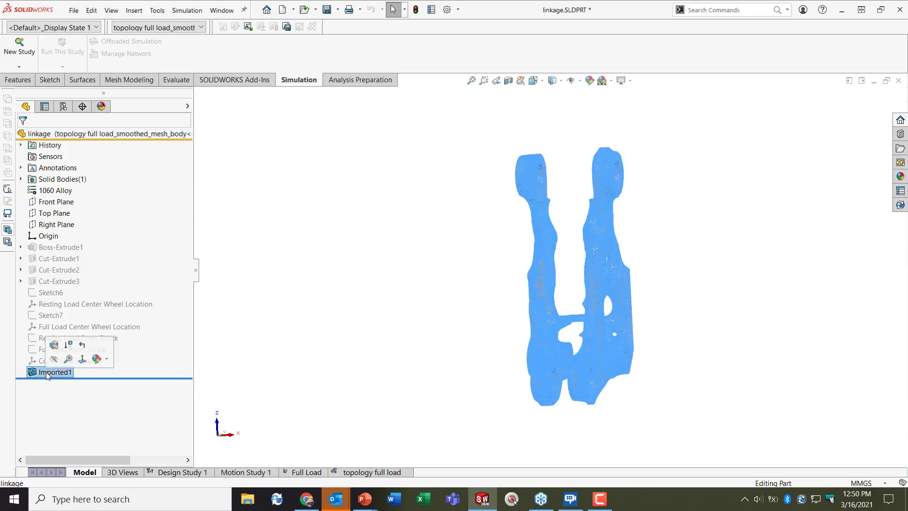
click(559, 186)
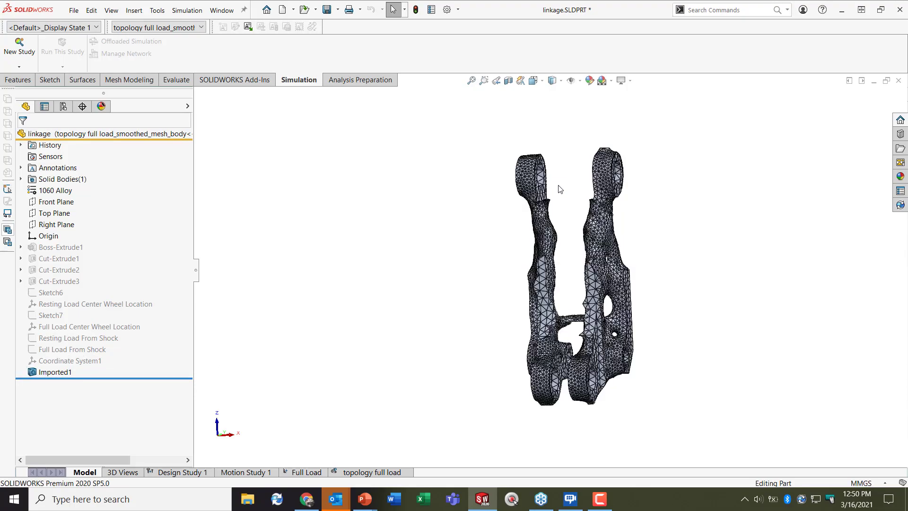
- Save the smoothed mesh body as the STL file linkage.STL in the Simulation Webinar folder
middle_drag(609, 322, 555, 137)
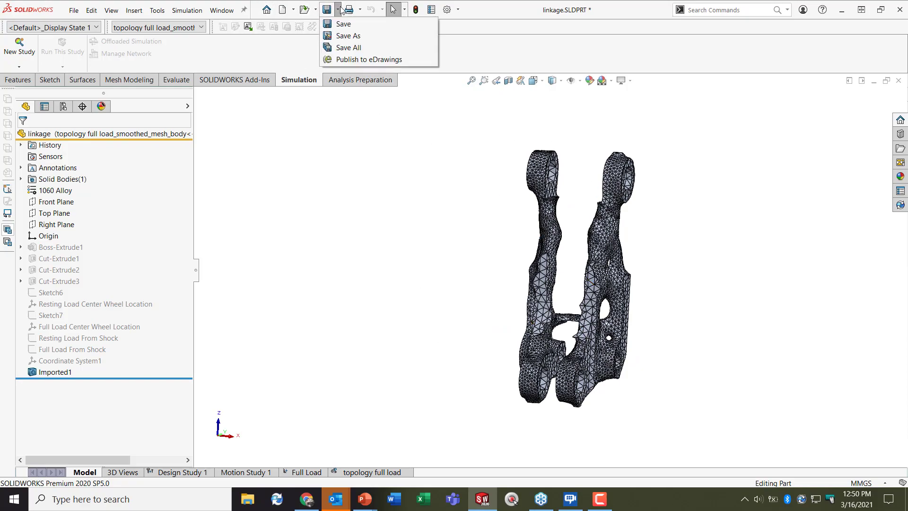
mouse_move(360, 9)
click(343, 36)
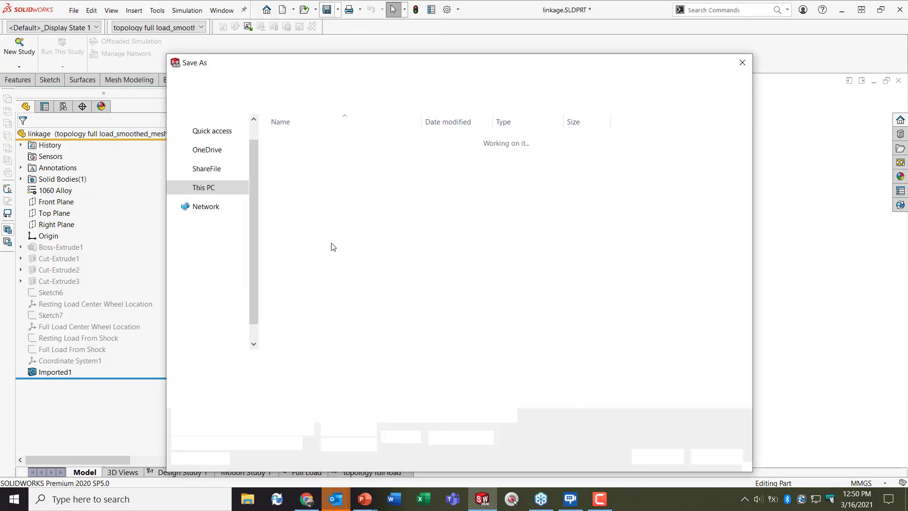
click(324, 378)
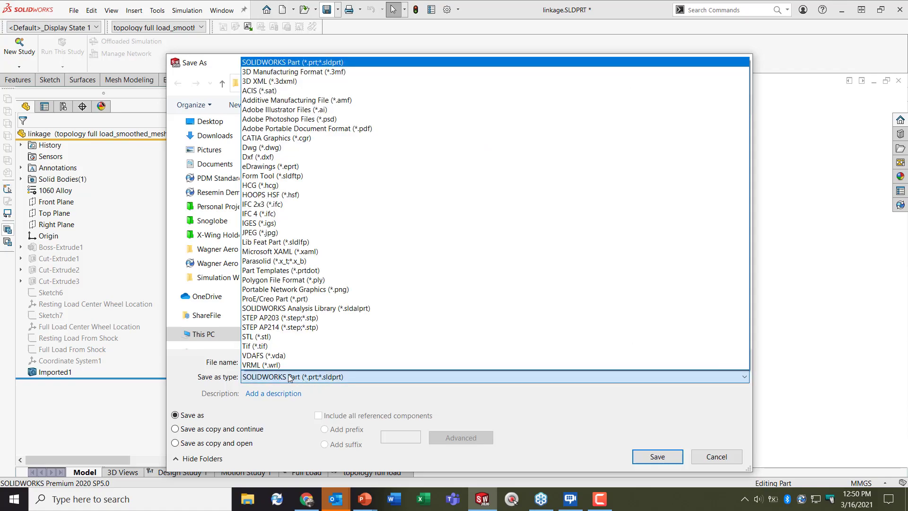
click(259, 337)
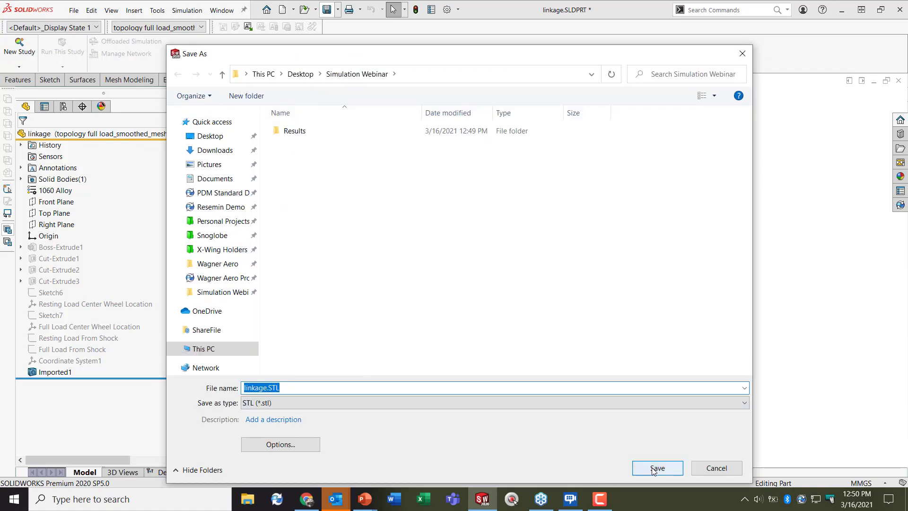
click(653, 468)
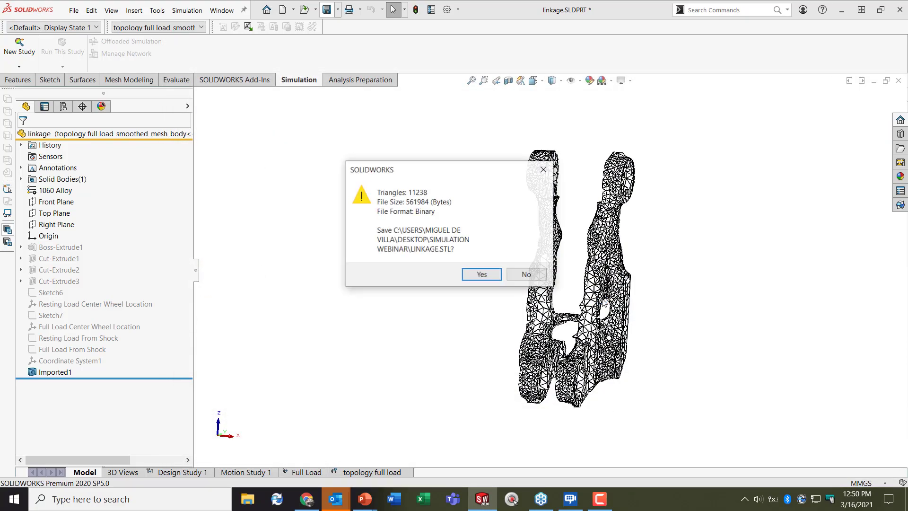
click(483, 273)
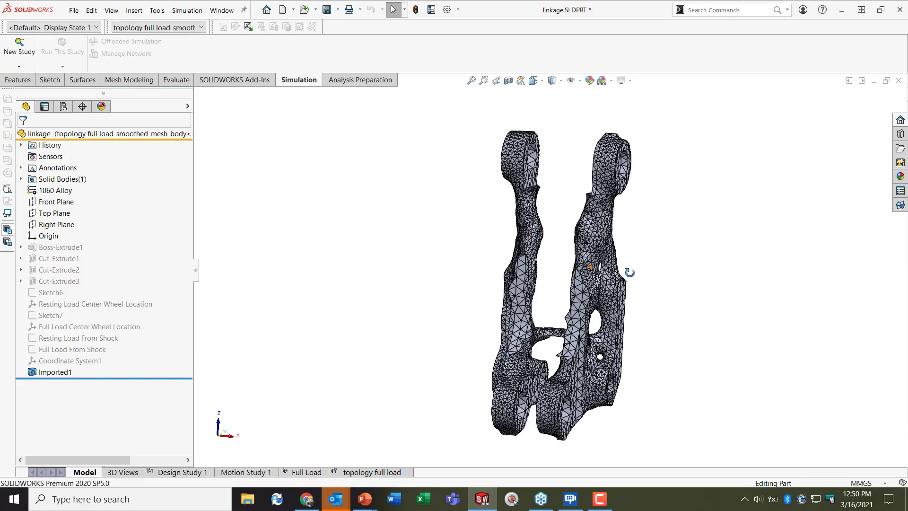
- Find and launch PrusaSlicer to prepare the exported linkage for 3D printing
middle_drag(631, 272, 598, 267)
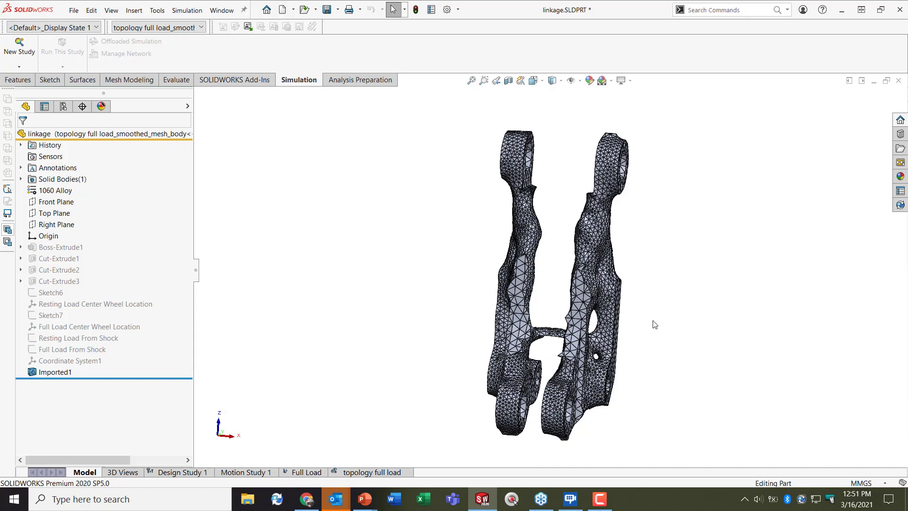
middle_drag(631, 312, 575, 338)
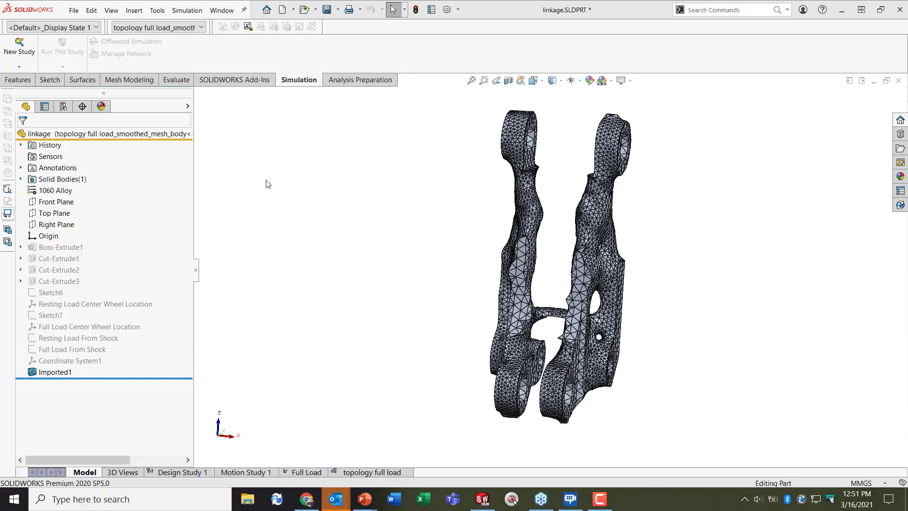
key(super)
text(pru)
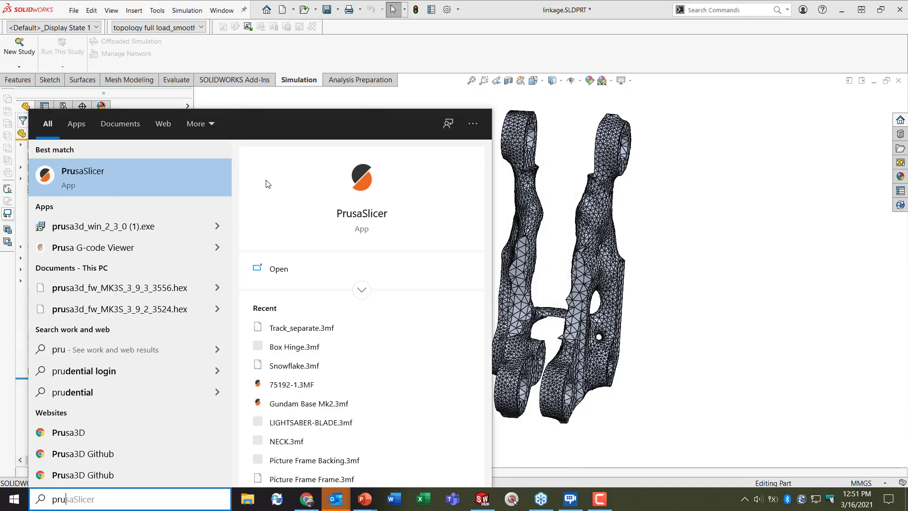
key(Escape)
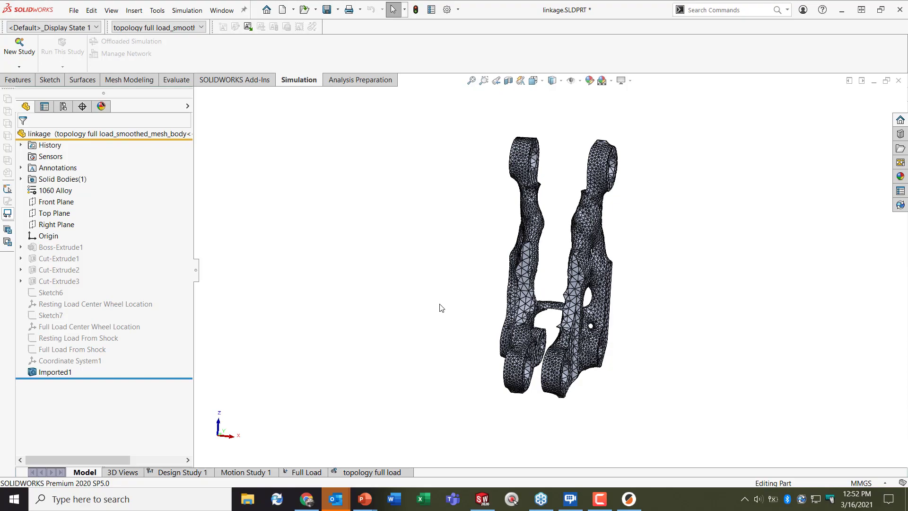
- Switch to PrusaSlicer and import linkage.STL from the Simulation Webinar folder onto the print bed
click(628, 509)
click(169, 61)
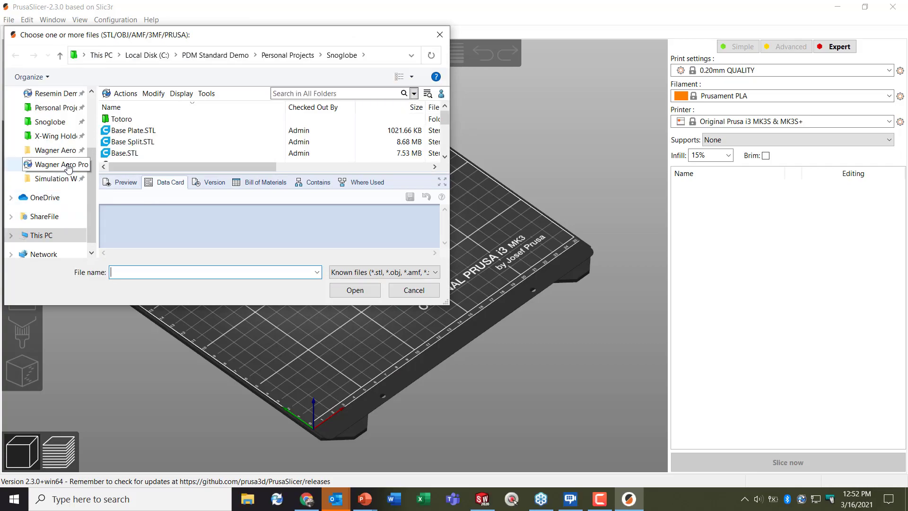
click(64, 179)
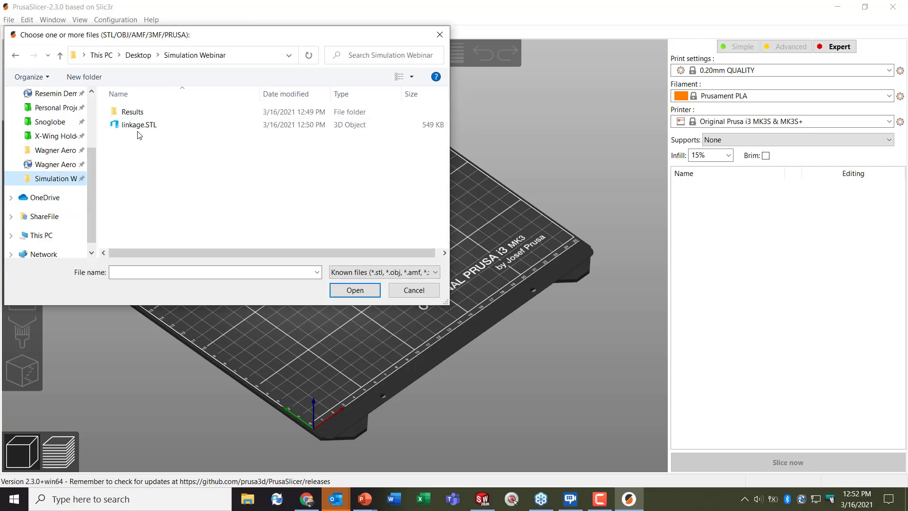
double_click(135, 126)
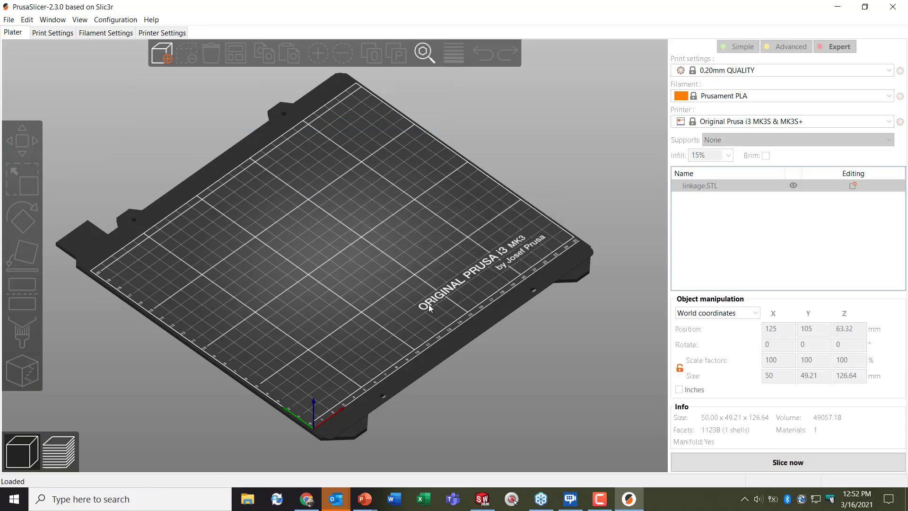
drag(436, 311, 457, 286)
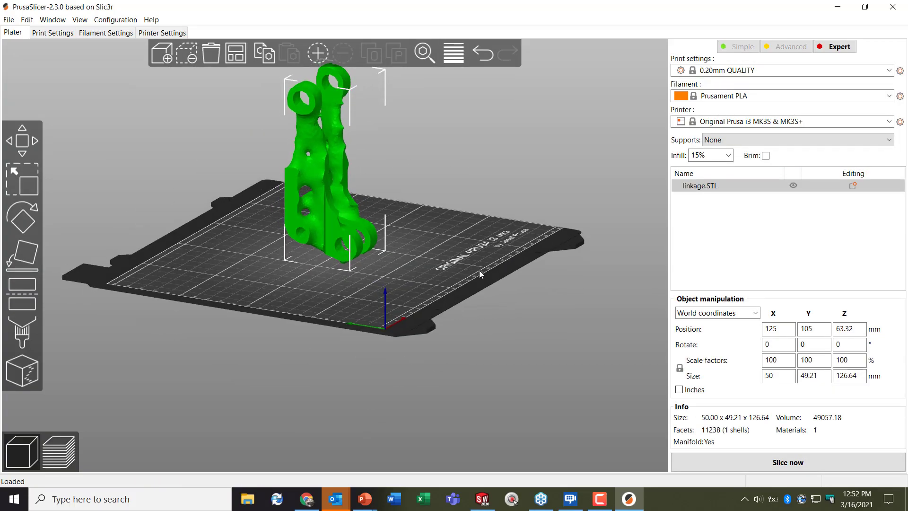
- Slice the imported linkage with the current print settings and inspect its print preview
click(869, 466)
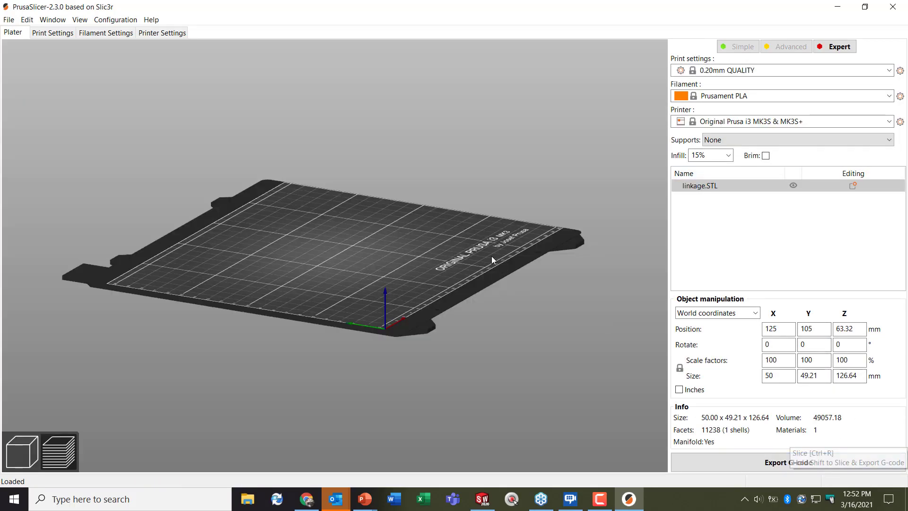
scroll(494, 272, up, 4)
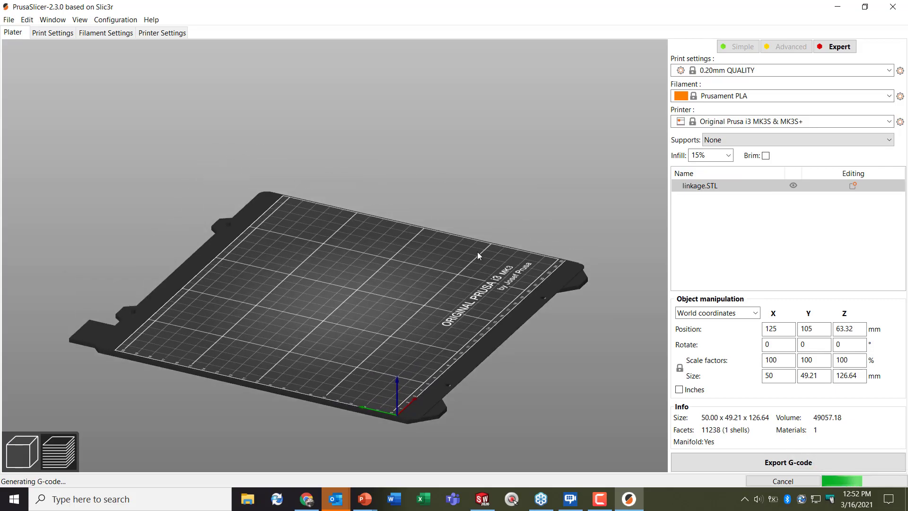
drag(444, 308, 370, 311)
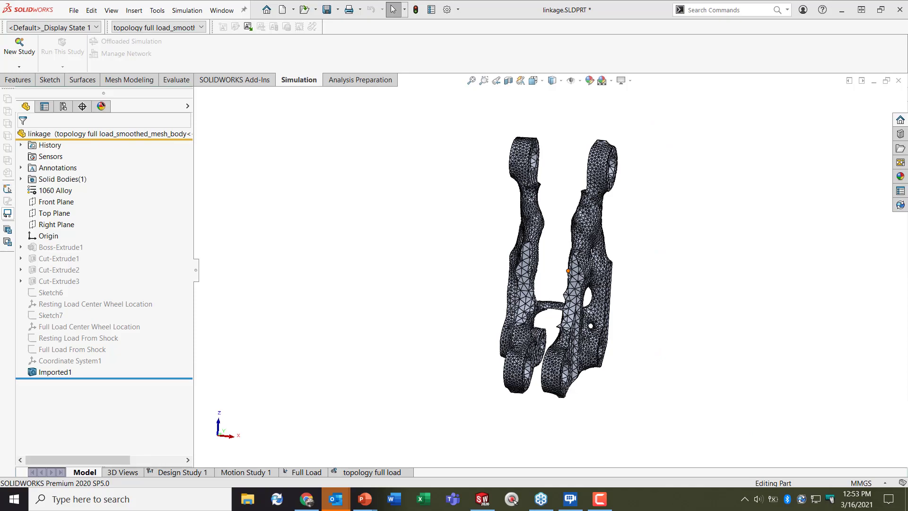